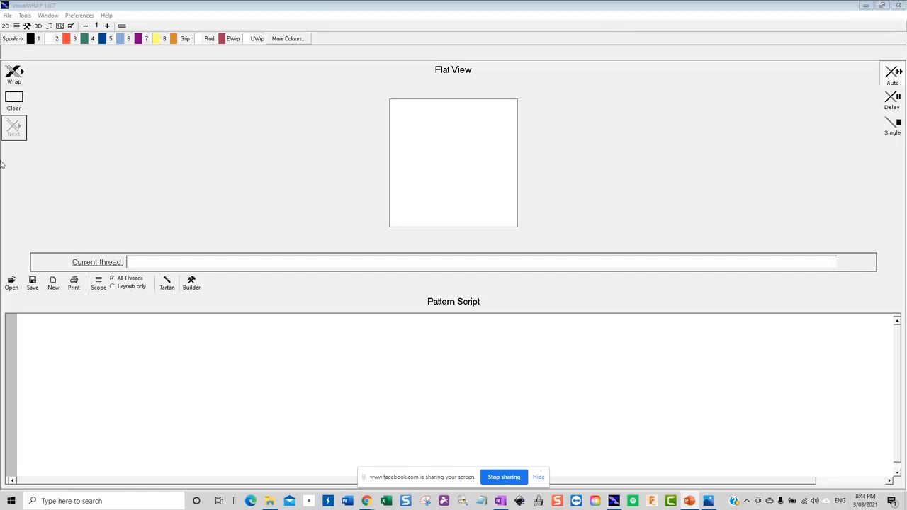
- Open the pattern file browser and look through the Standard Pattern Library folder, returning to the Patterns folder
left_click(12, 281)
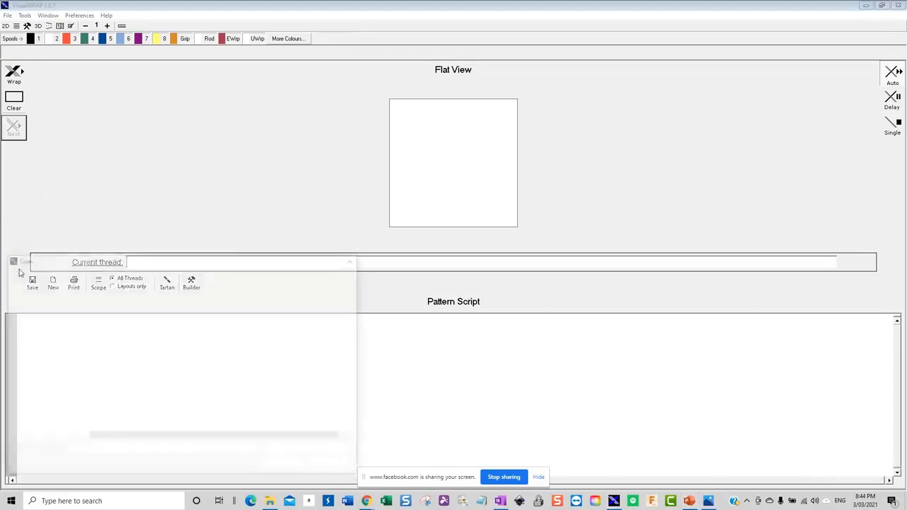
left_click_drag(189, 263, 246, 202)
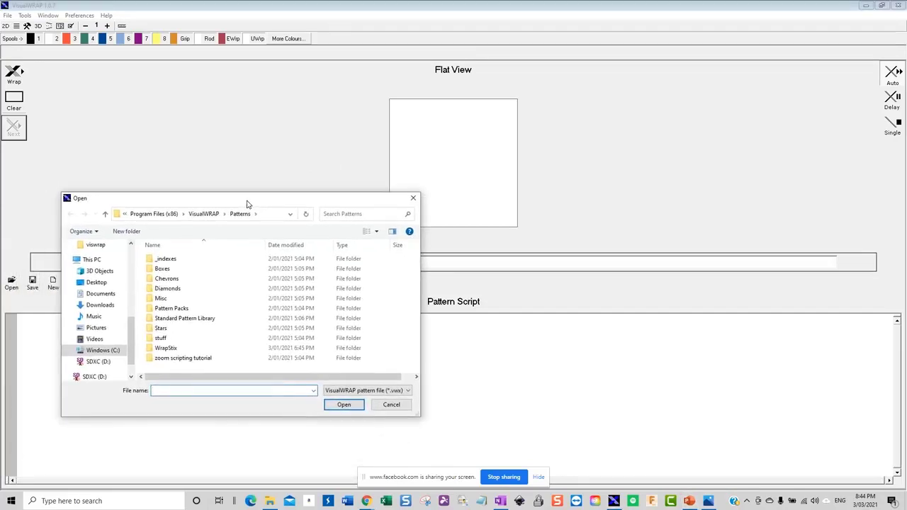
double_click(207, 320)
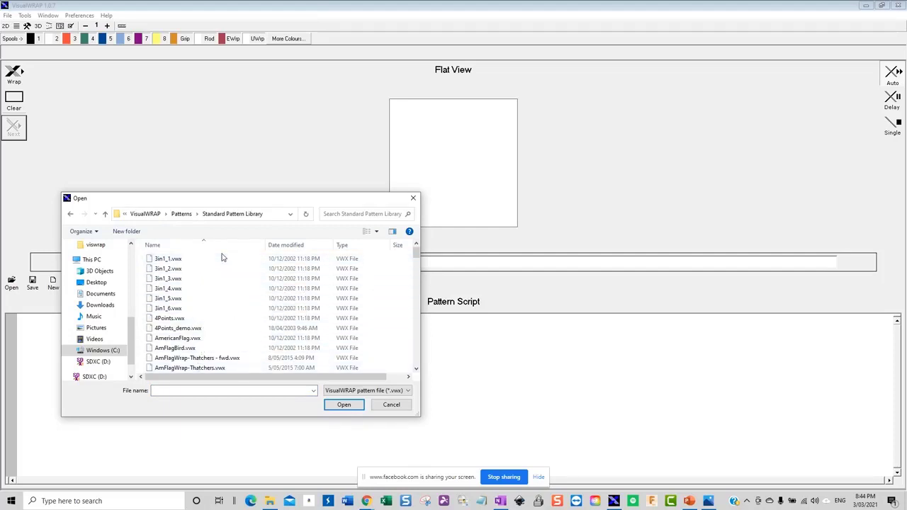
left_click(181, 214)
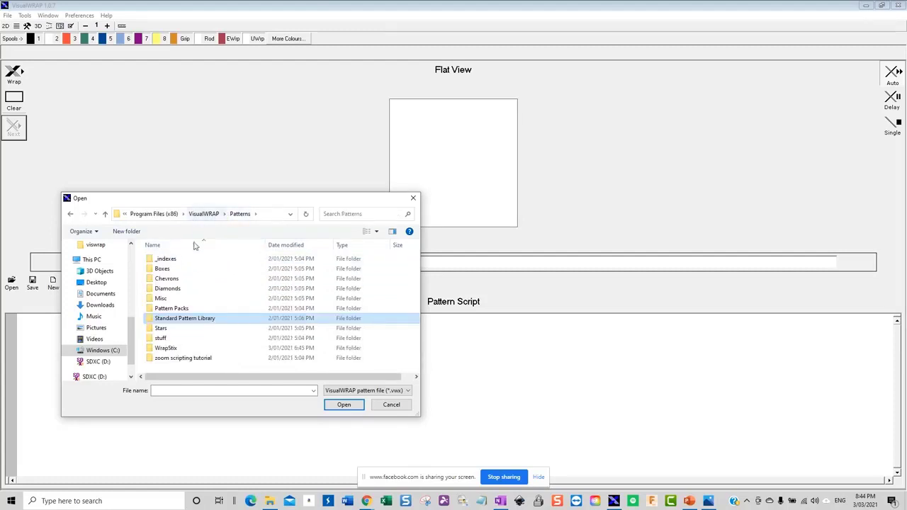
- Browse the 1001 - 1019 Fish folder within Pattern Packs and return to the pack list
double_click(188, 310)
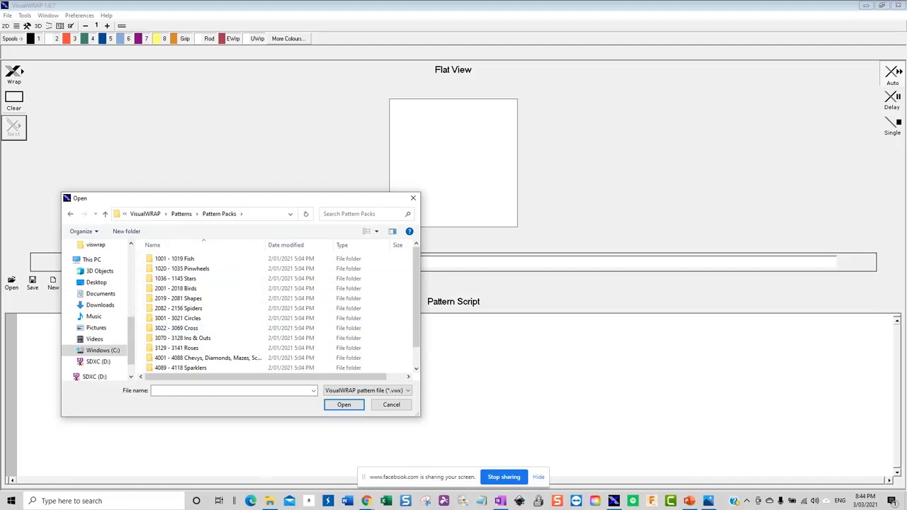
double_click(177, 259)
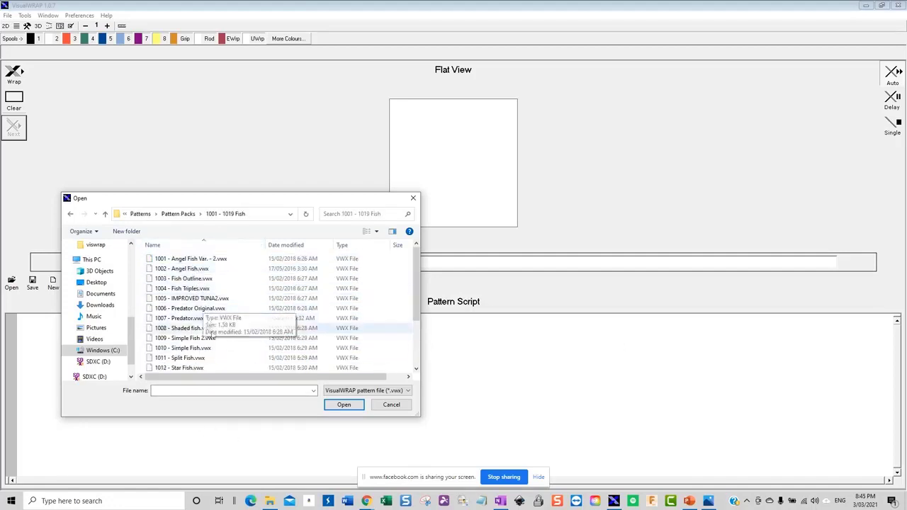
scroll(210, 333, "down", 3)
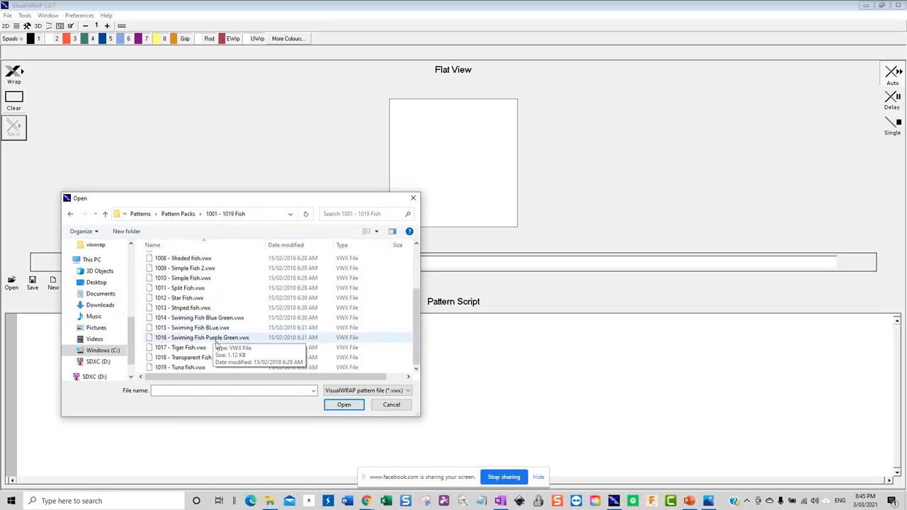
left_click(183, 214)
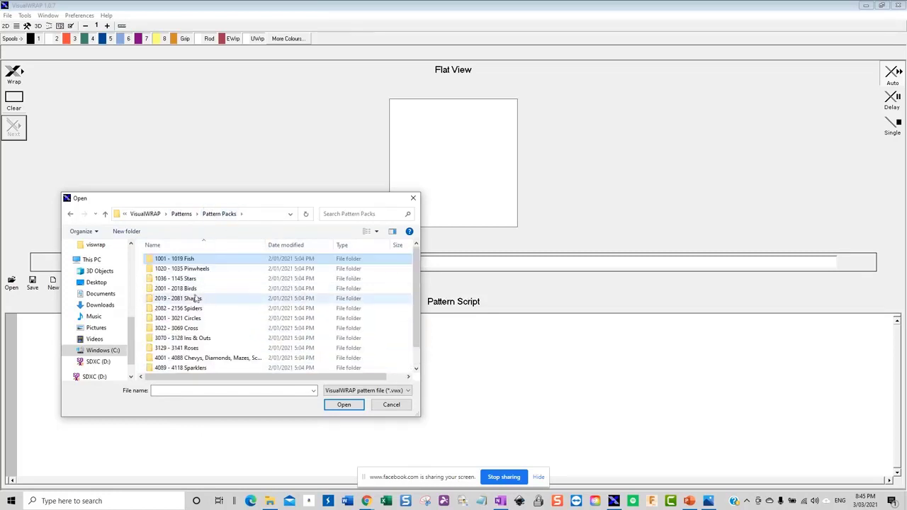
- Open 1024 - Pinwheel basic.vwx from the 1020 - 1035 Pinwheels folder
double_click(182, 271)
left_click(212, 301)
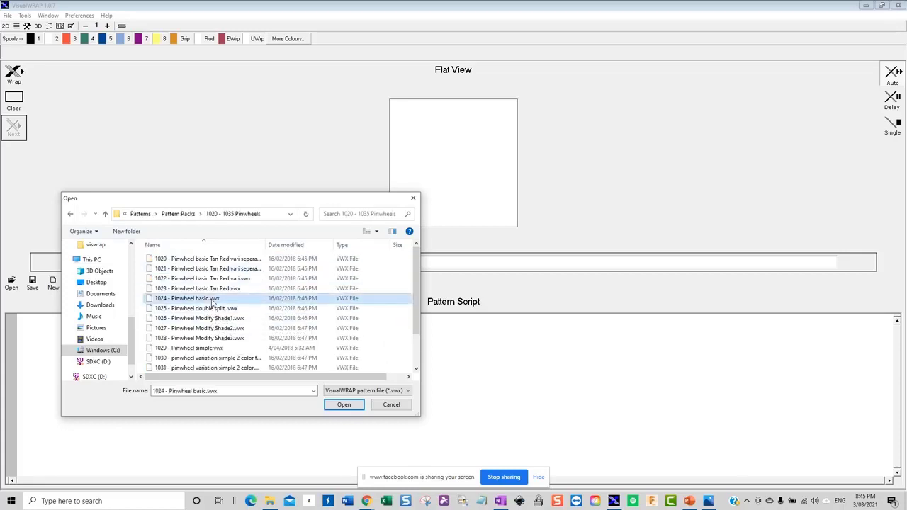
double_click(212, 301)
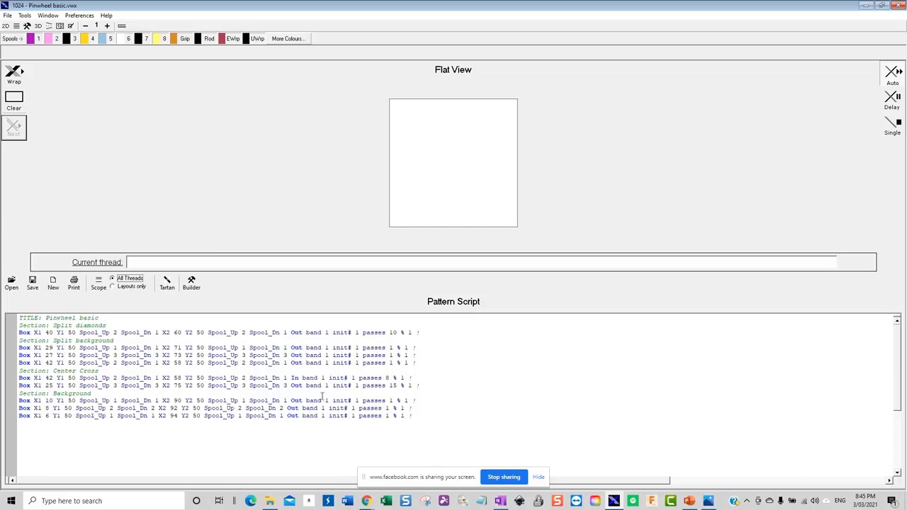
- Highlight the full pattern script for review, clear the highlight, and wrap the pattern in the flat view
left_click_drag(420, 418, 14, 319)
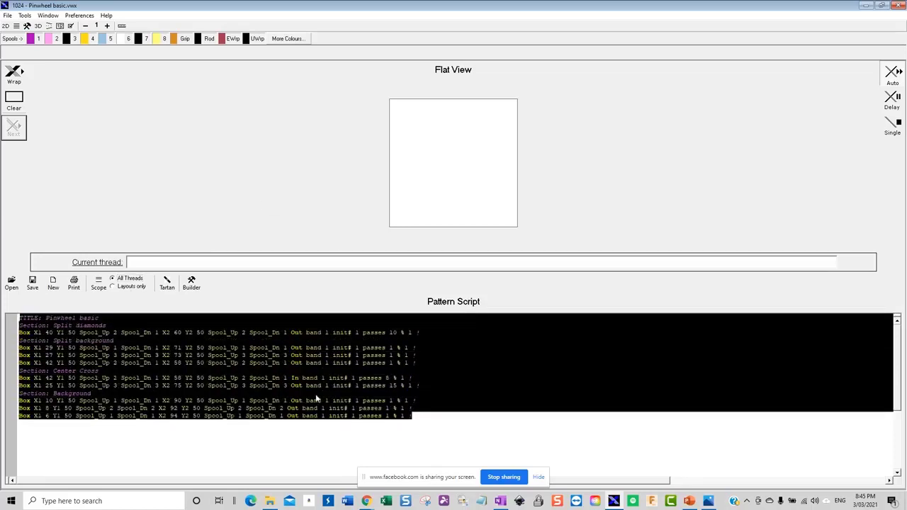
left_click(418, 418)
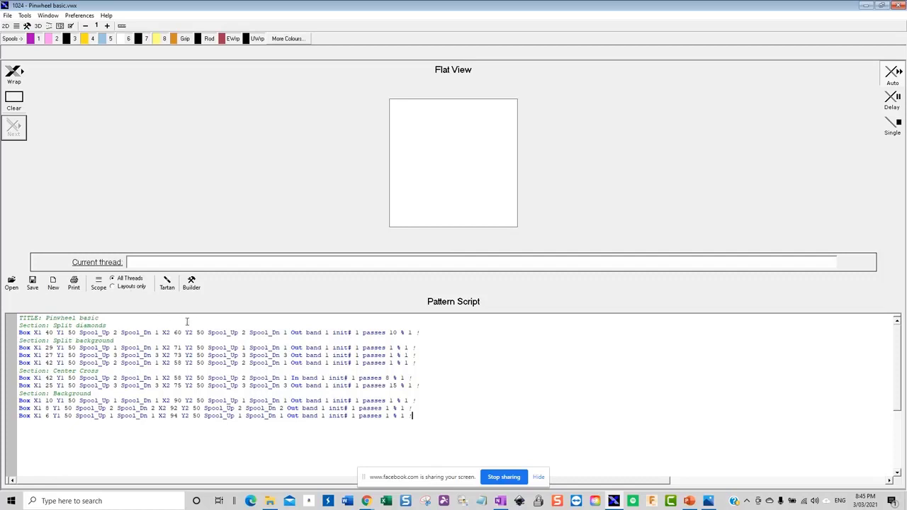
left_click(17, 80)
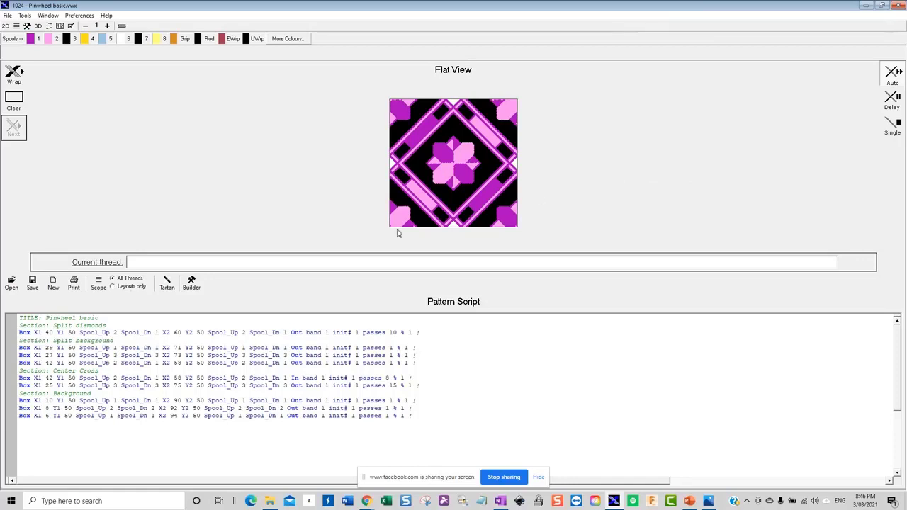
- Increase the flat view to 4 pattern repeats and wrap the pinwheel pattern
left_click(107, 26)
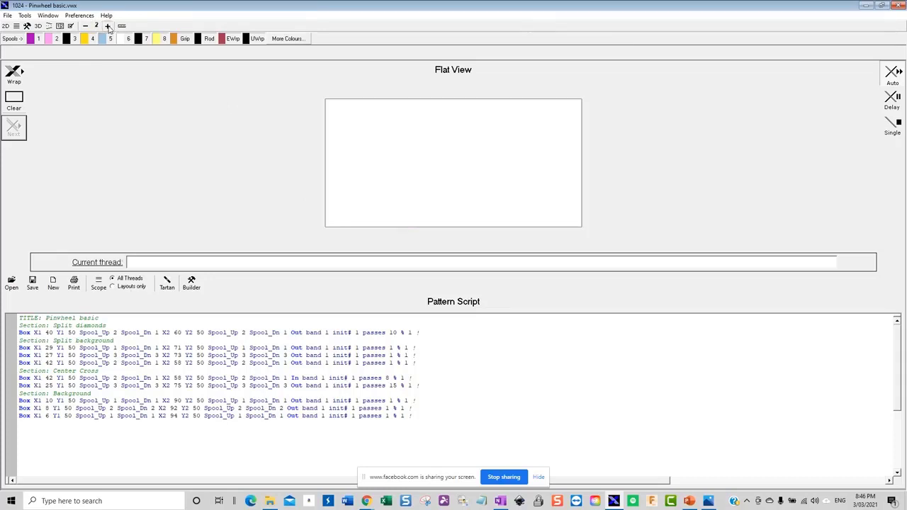
left_click(108, 26)
left_click(108, 26)
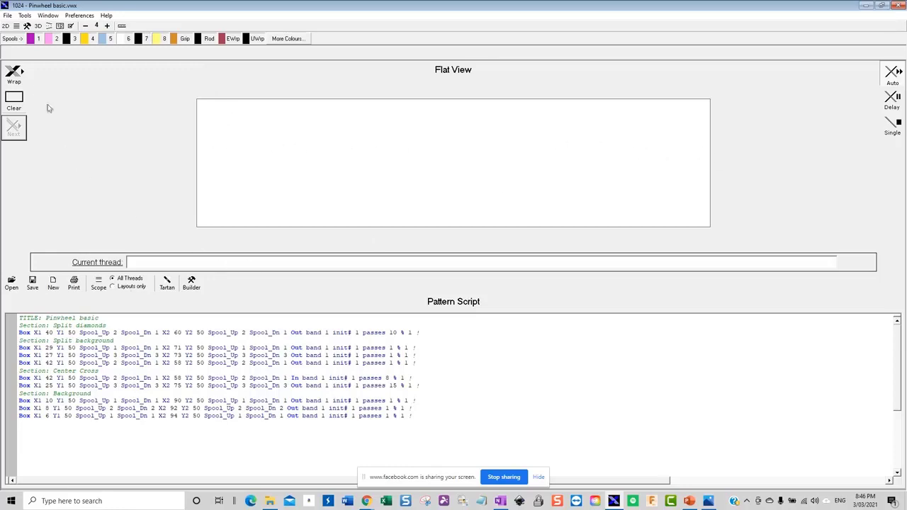
left_click(14, 80)
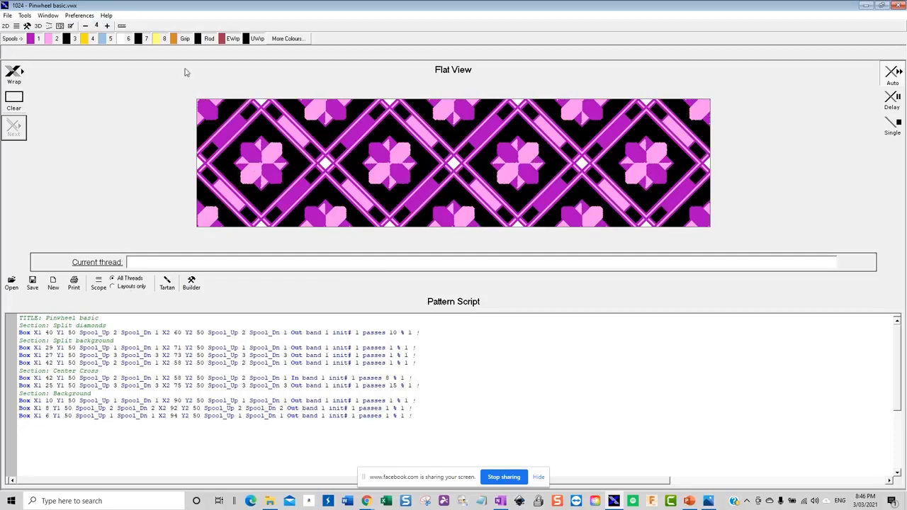
- Extend the flat view to 10 pattern repeats and wrap the pinwheel pattern
left_click(108, 26)
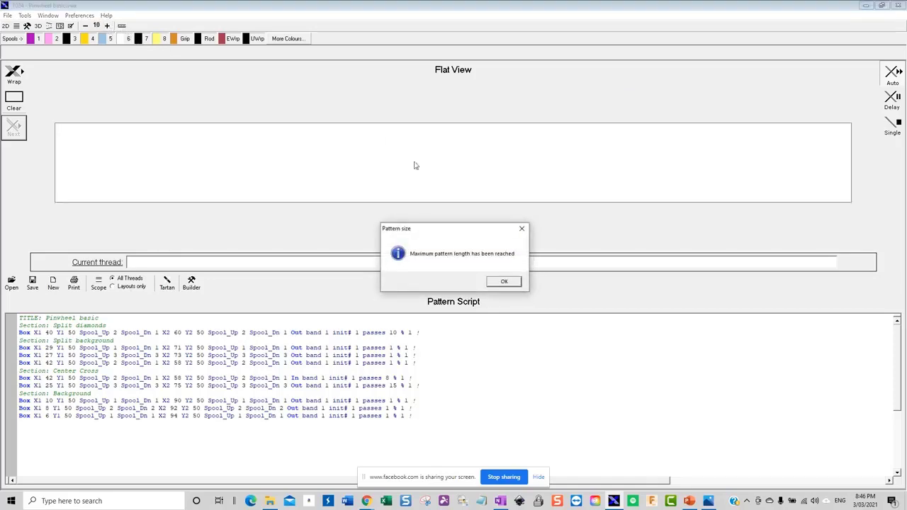
left_click(504, 281)
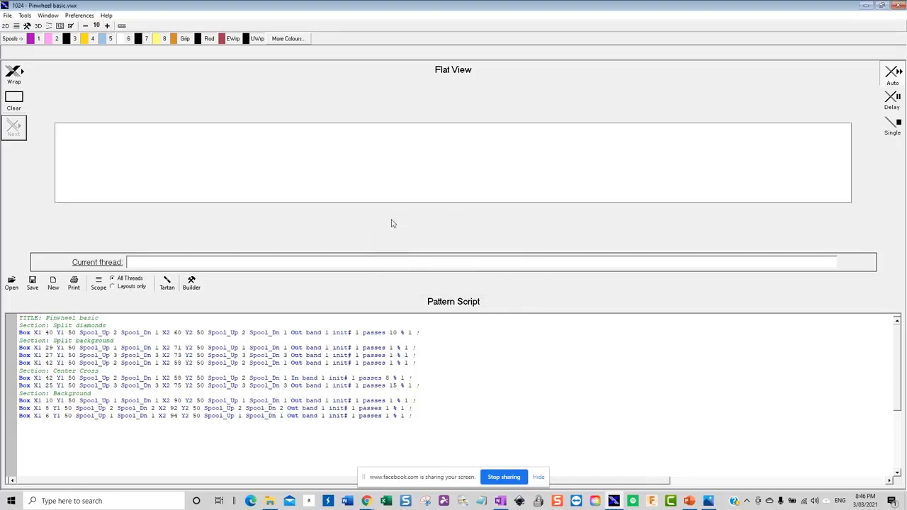
left_click(25, 81)
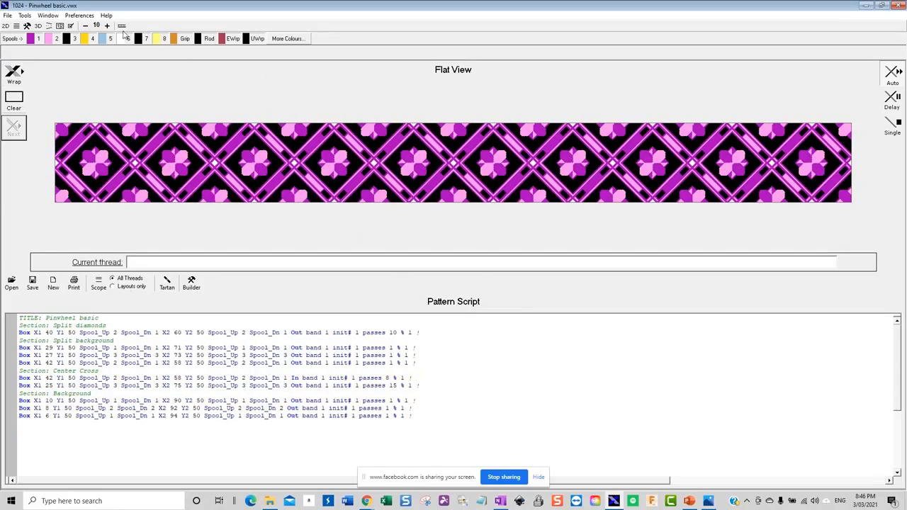
- Reduce the flat view to 3 pattern repeats and wrap the pinwheel pattern
left_click(86, 26)
left_click(86, 25)
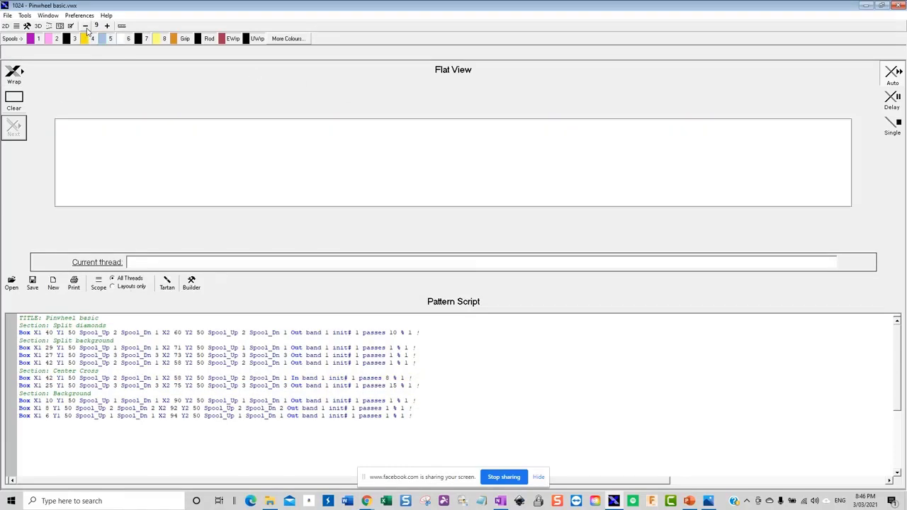
left_click(86, 26)
left_click(86, 25)
left_click(86, 25)
left_click(86, 26)
left_click(86, 25)
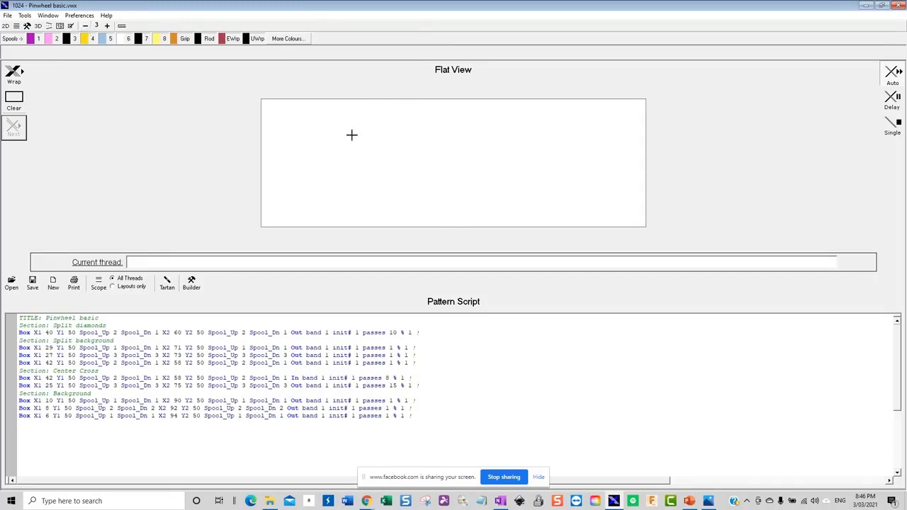
left_click(15, 78)
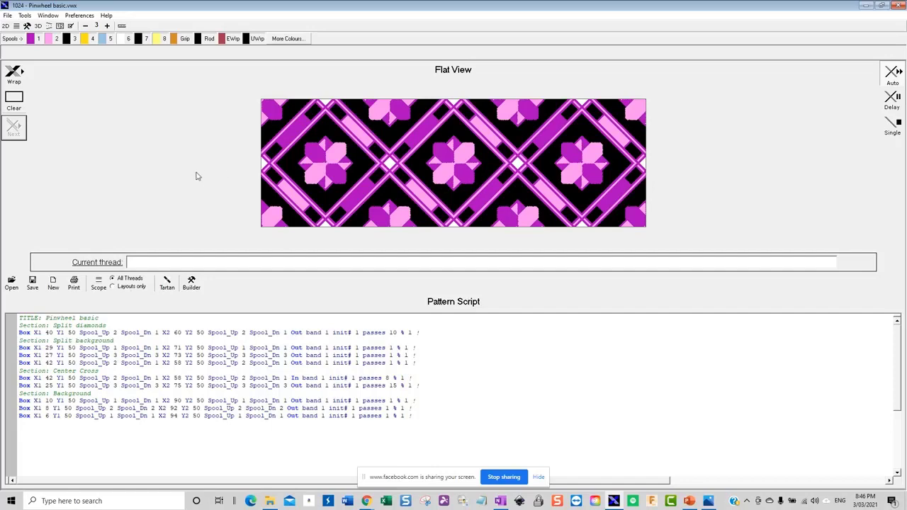
- Clear the wrapped flat view and wrap the pinwheel pattern again in Delay mode
left_click(15, 80)
left_click(14, 101)
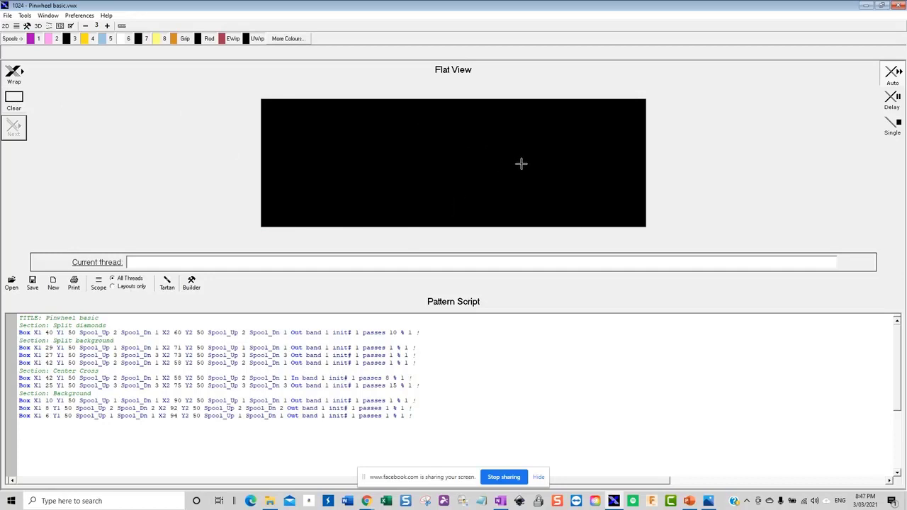
left_click(894, 105)
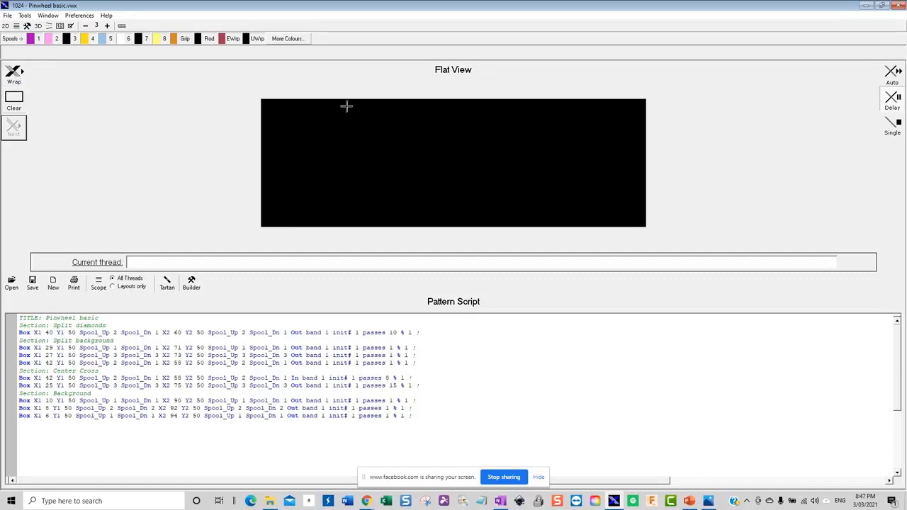
left_click(15, 75)
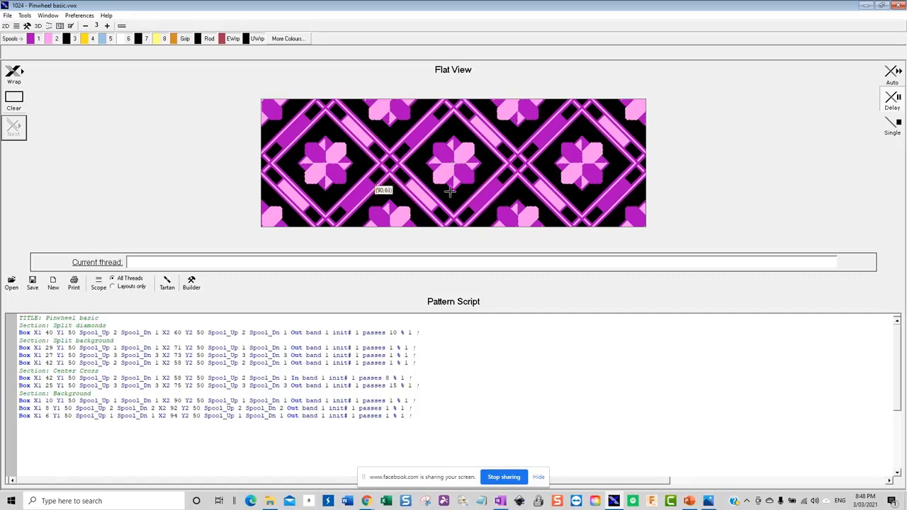
- Clear the flat view, restart the delayed wrap, and switch to Single mode during the Center Cross section
left_click(14, 99)
left_click(15, 74)
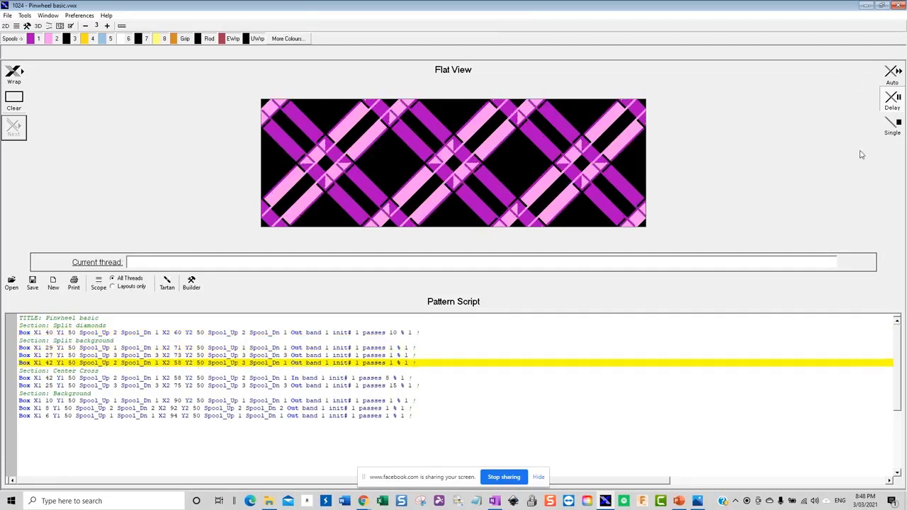
left_click(892, 127)
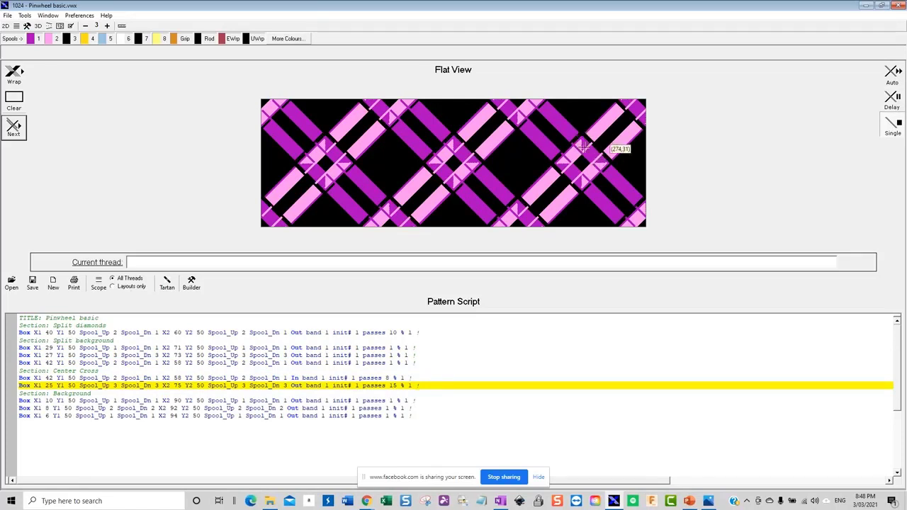
- Advance the wrap thread by thread through the Center Cross section and resume it in Delay mode
left_click(15, 133)
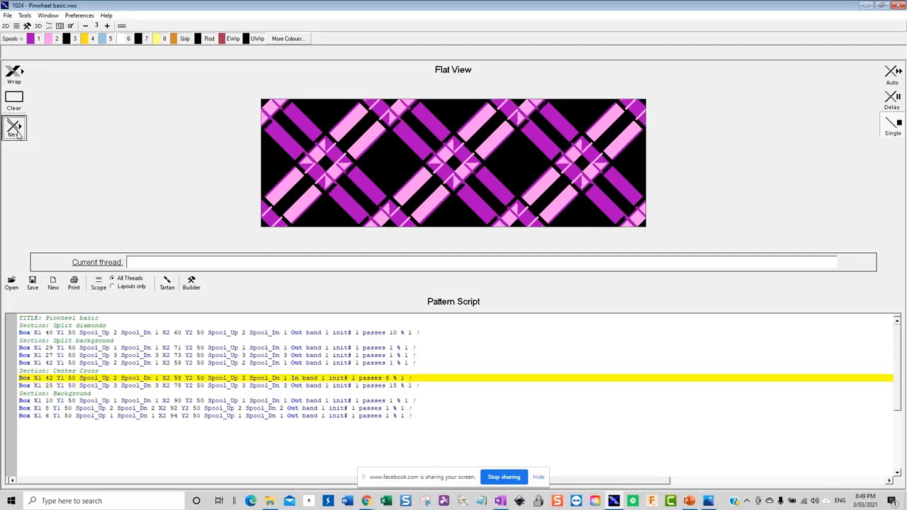
left_click(15, 133)
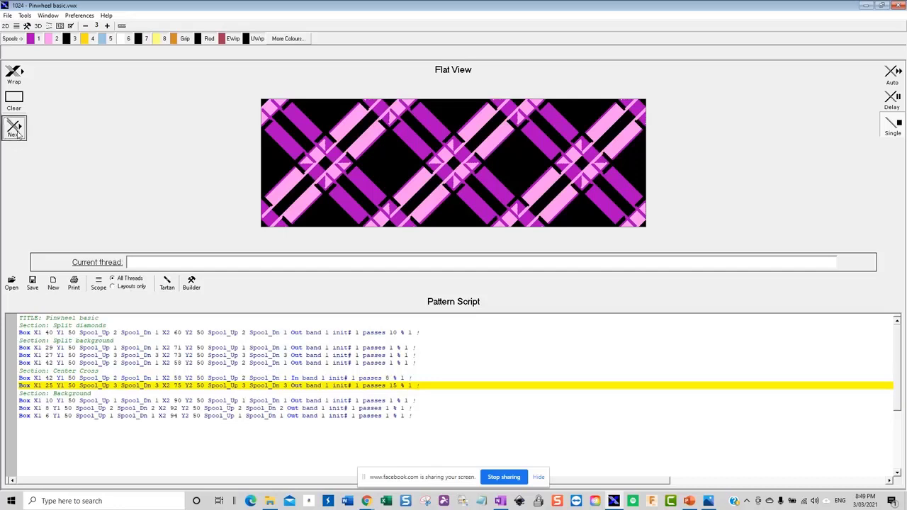
left_click(15, 133)
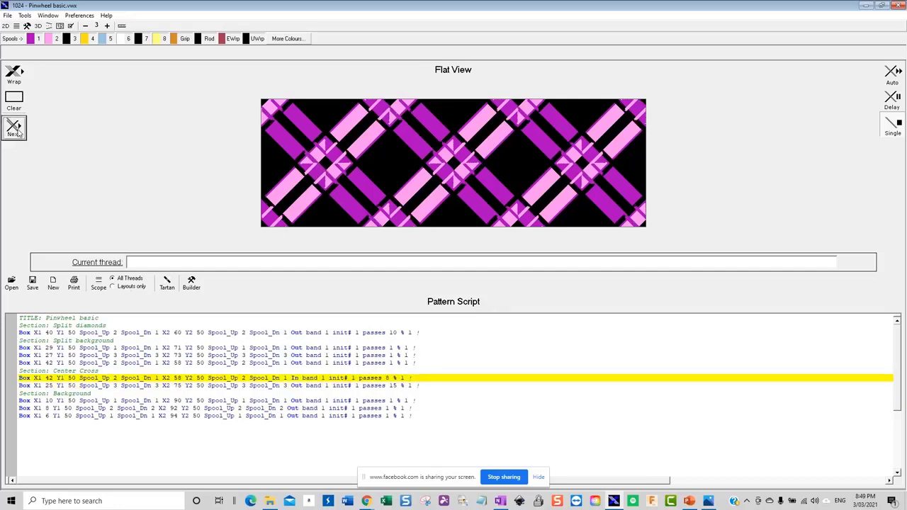
left_click(15, 133)
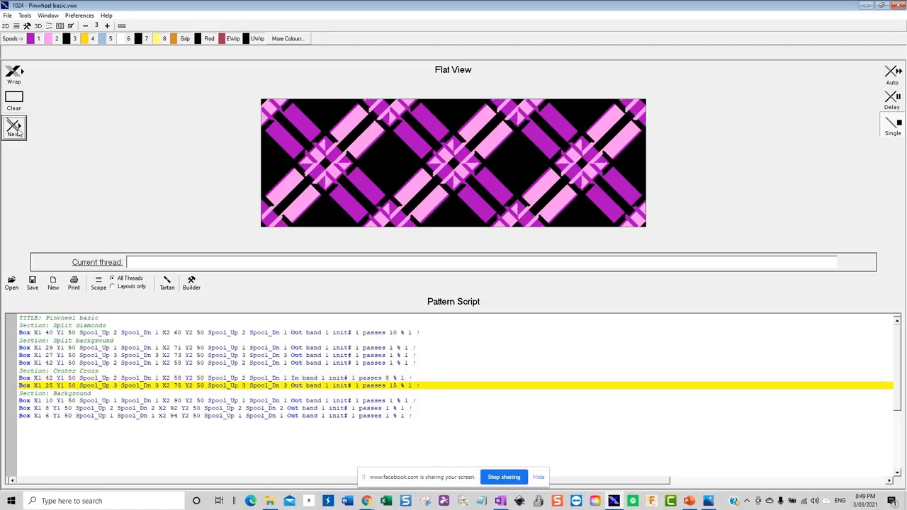
left_click(15, 133)
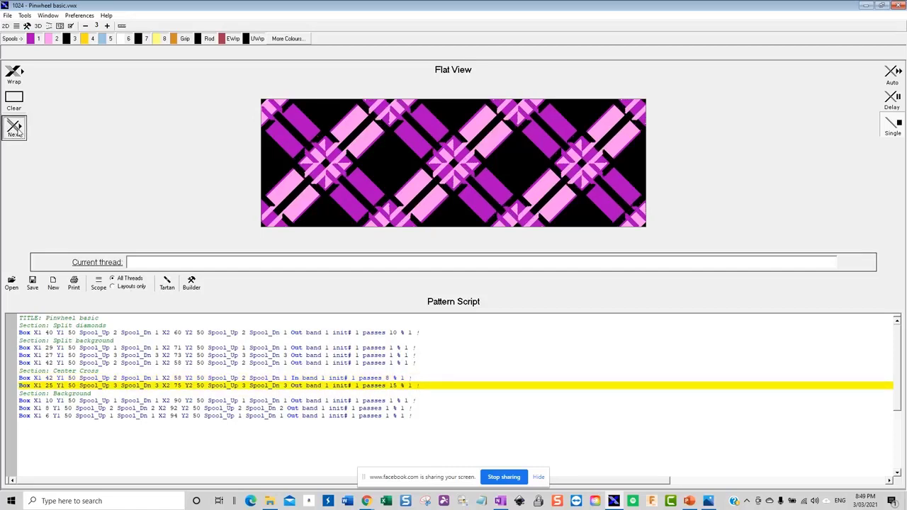
left_click(16, 133)
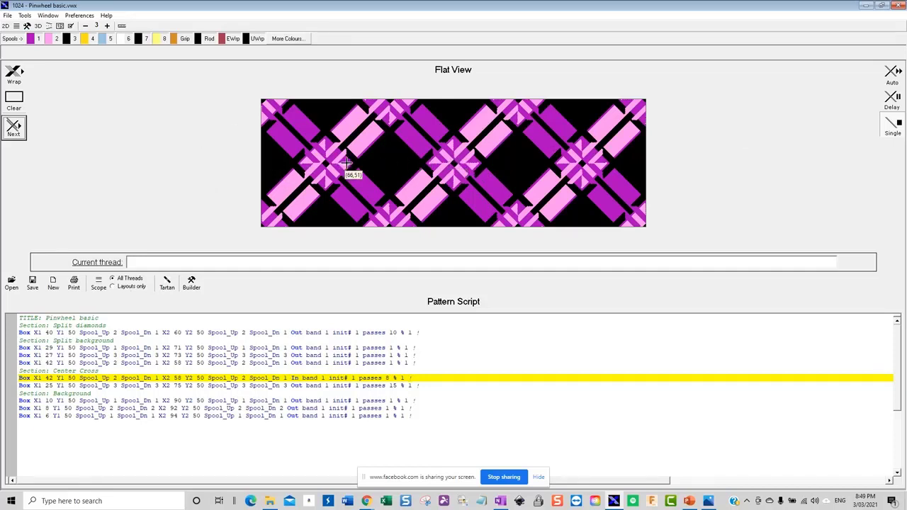
left_click(15, 127)
left_click(14, 128)
left_click(14, 128)
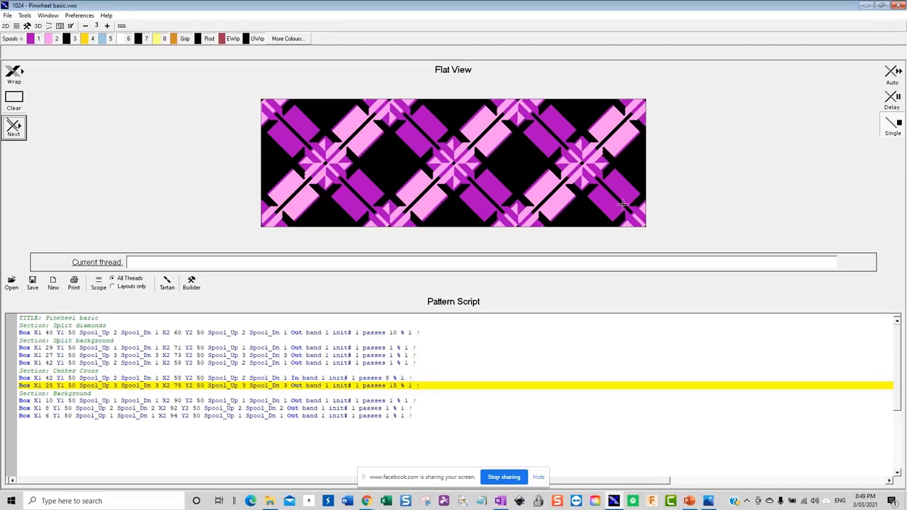
left_click(893, 103)
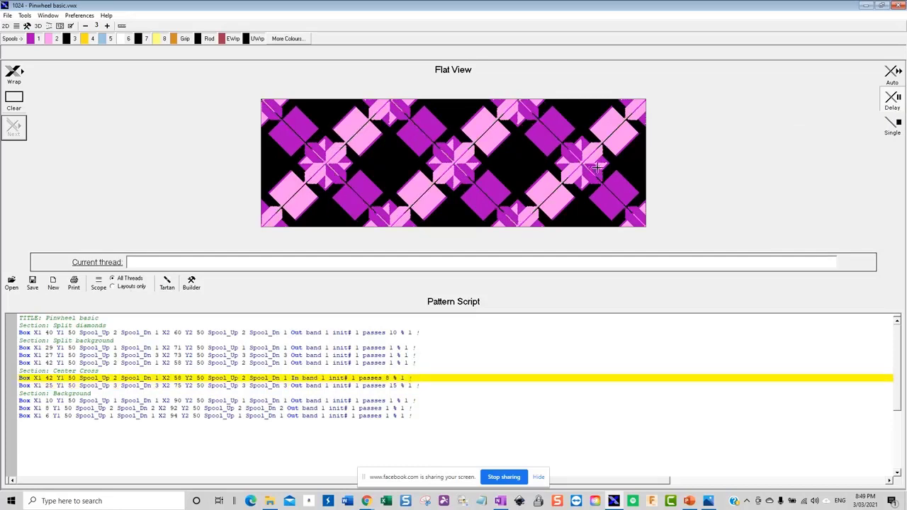
- Complete the remaining pinwheel wrap in Auto mode and show the rod in the 3D view, fitted to the view
left_click(893, 78)
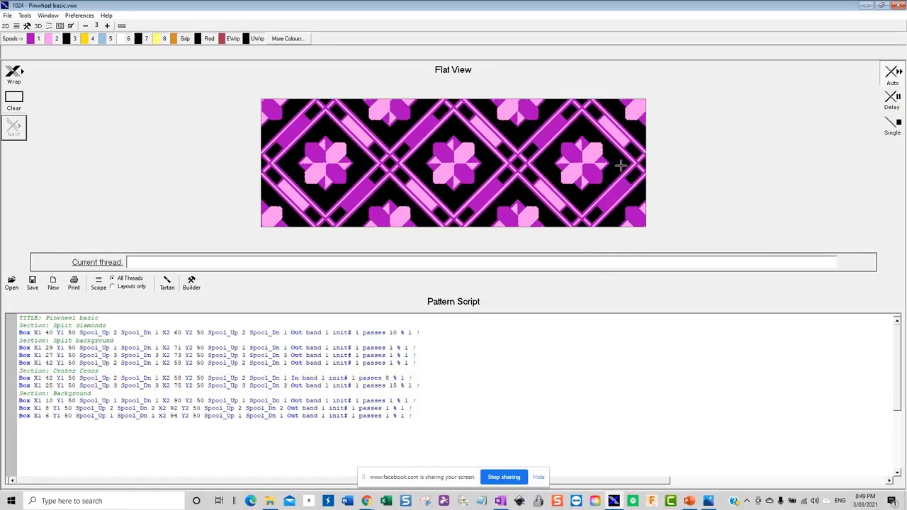
mouse_move(621, 166)
left_click(39, 27)
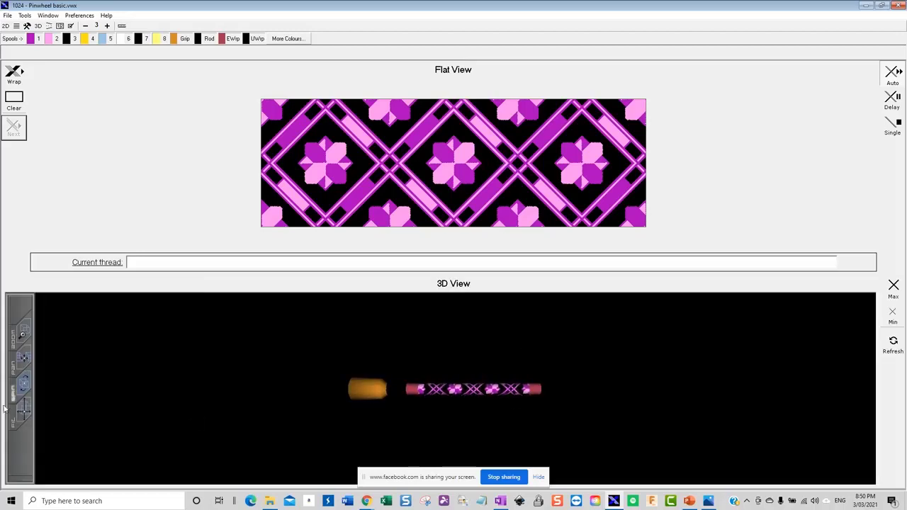
left_click(24, 414)
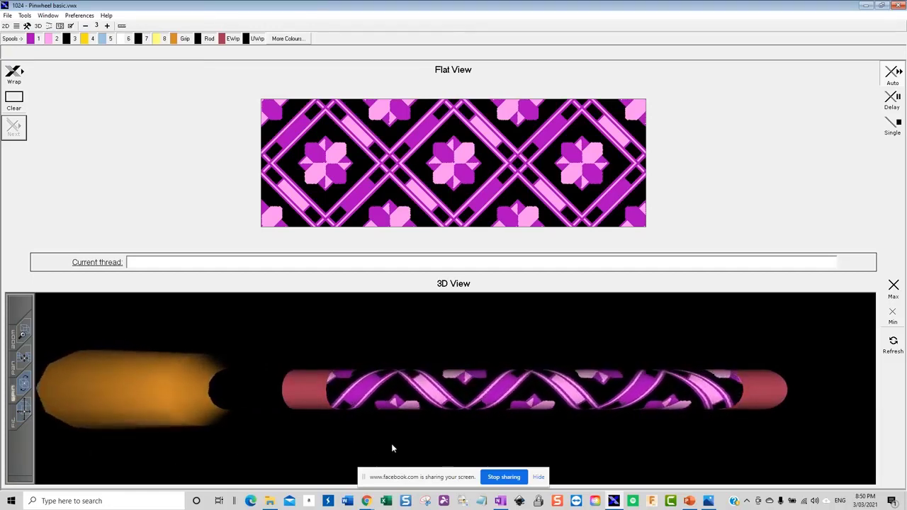
- Cycle the 3D view's background through its available colours behind the spinning wrapped rod
left_click(530, 400)
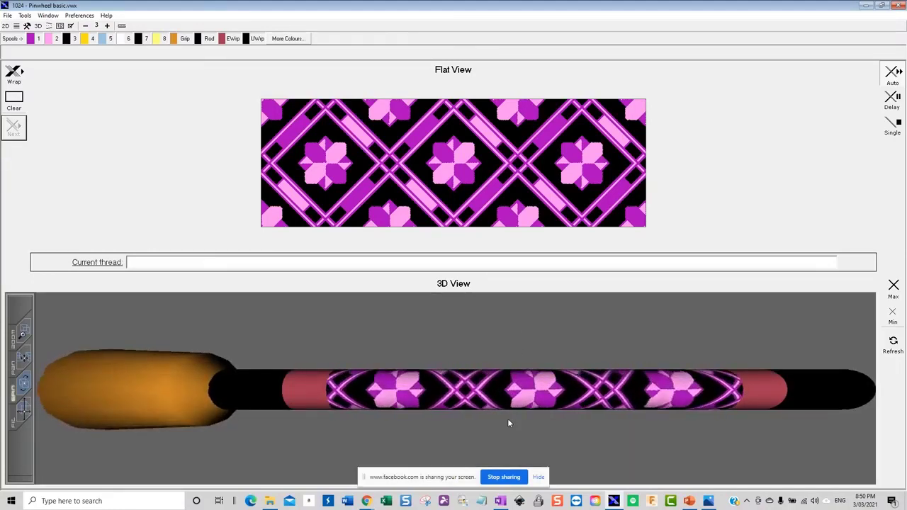
left_click(531, 401)
left_click(530, 400)
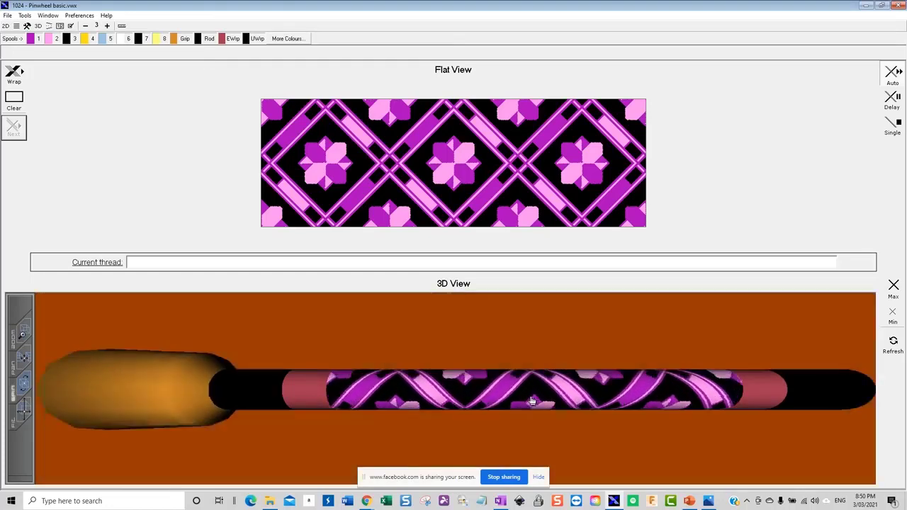
left_click(532, 397)
left_click(532, 397)
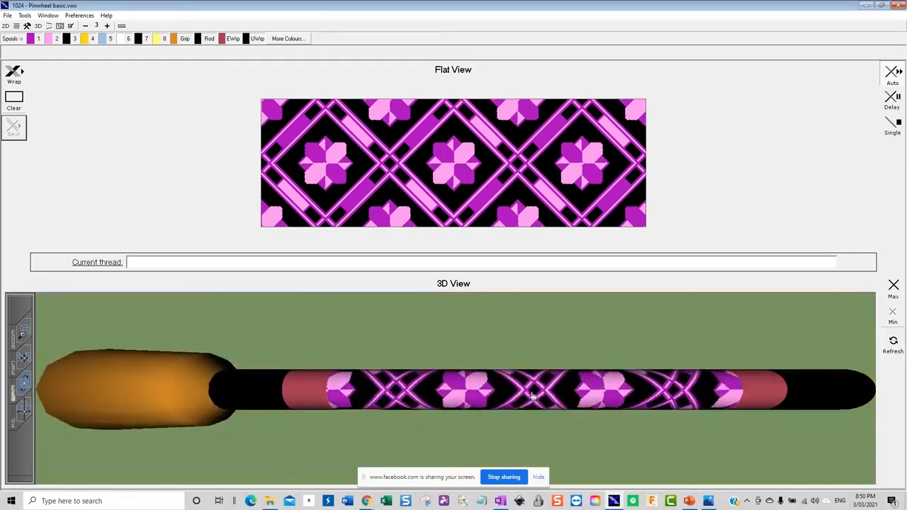
left_click(533, 397)
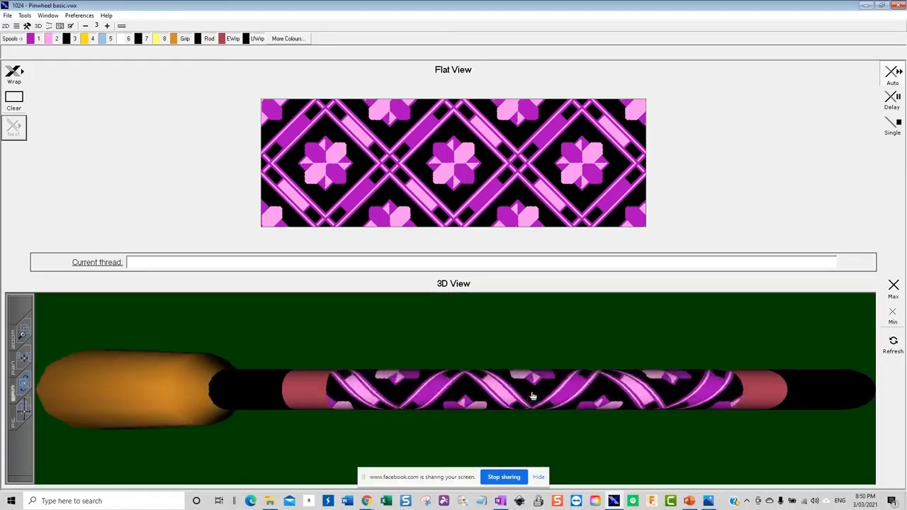
left_click(532, 396)
left_click(533, 397)
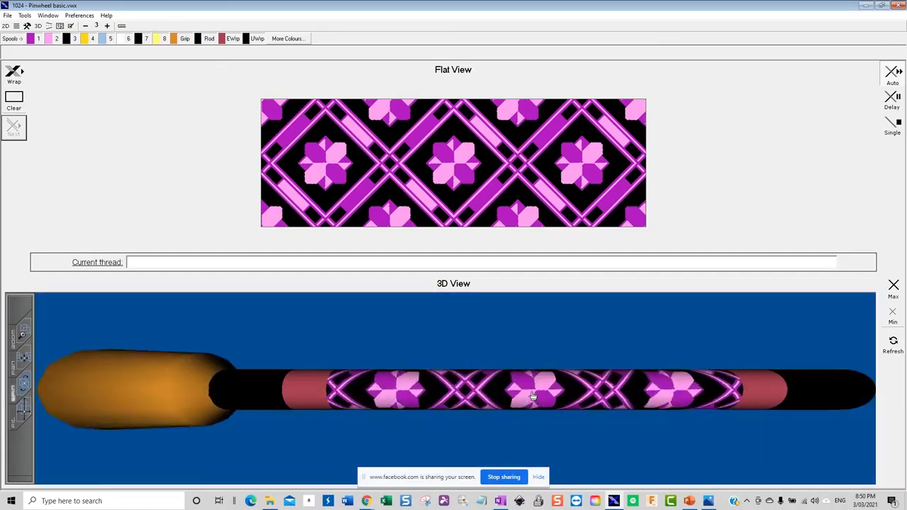
left_click(533, 397)
left_click(533, 397)
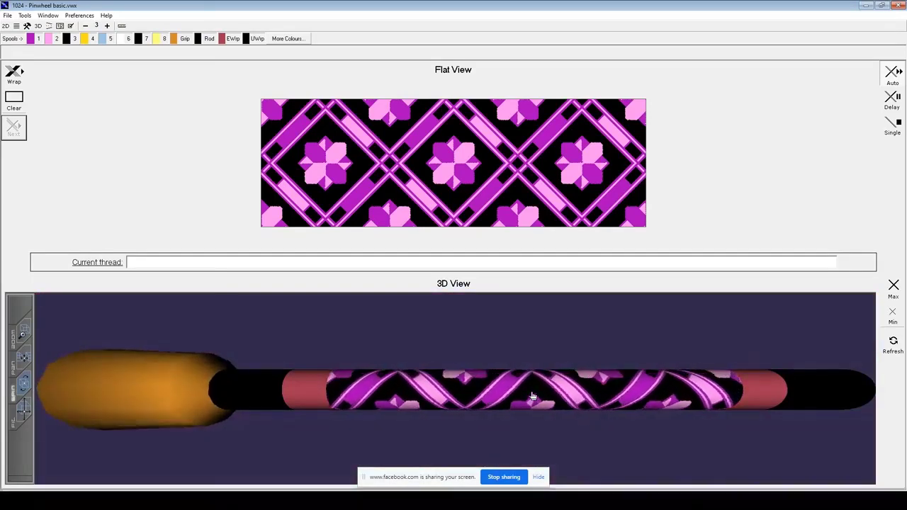
left_click(533, 396)
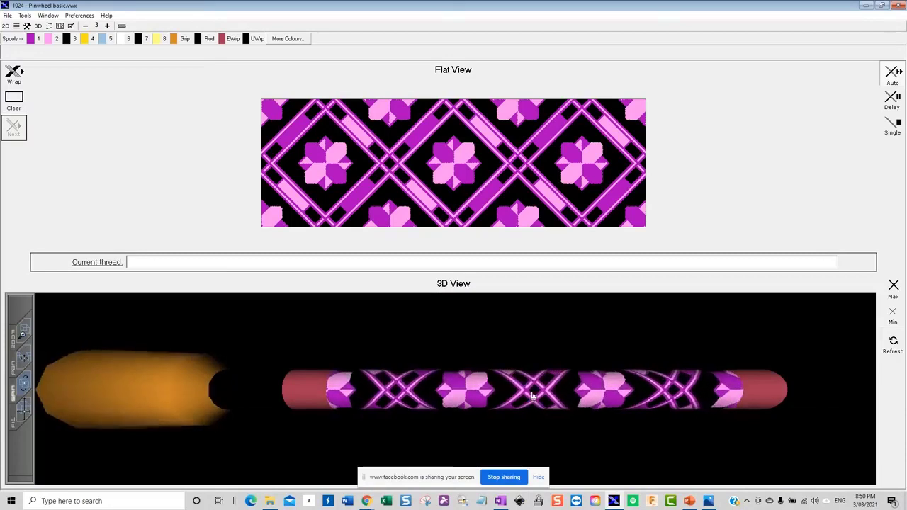
- Change the 3D background to dark reddish brown and tilt the wrapped rod slightly
left_click(533, 395)
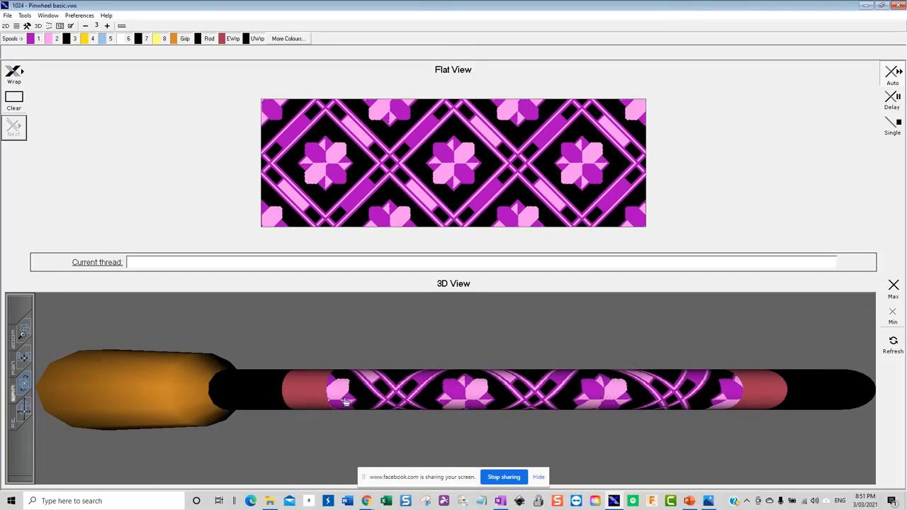
left_click(287, 395)
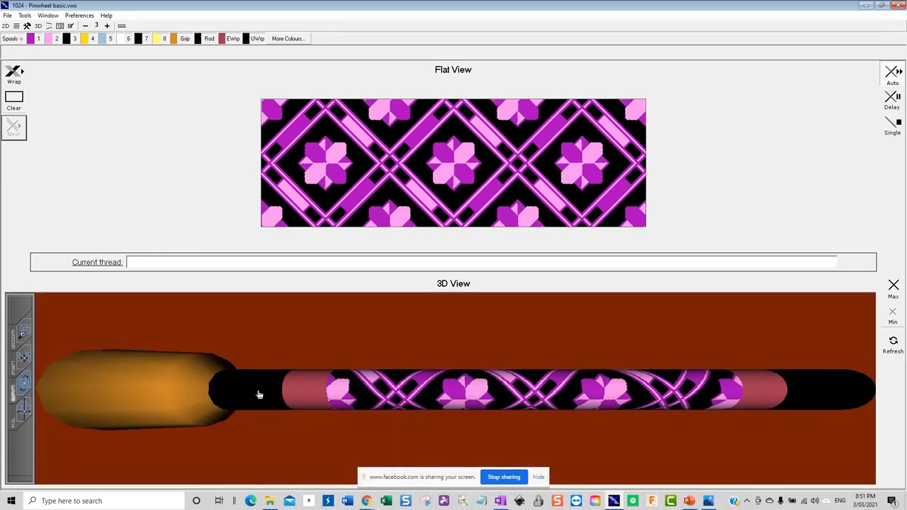
left_click(259, 395)
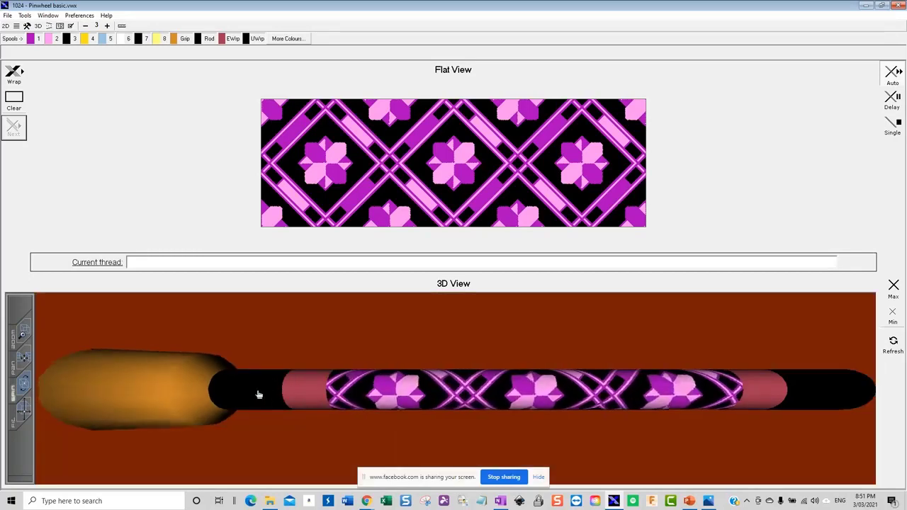
left_click(175, 379)
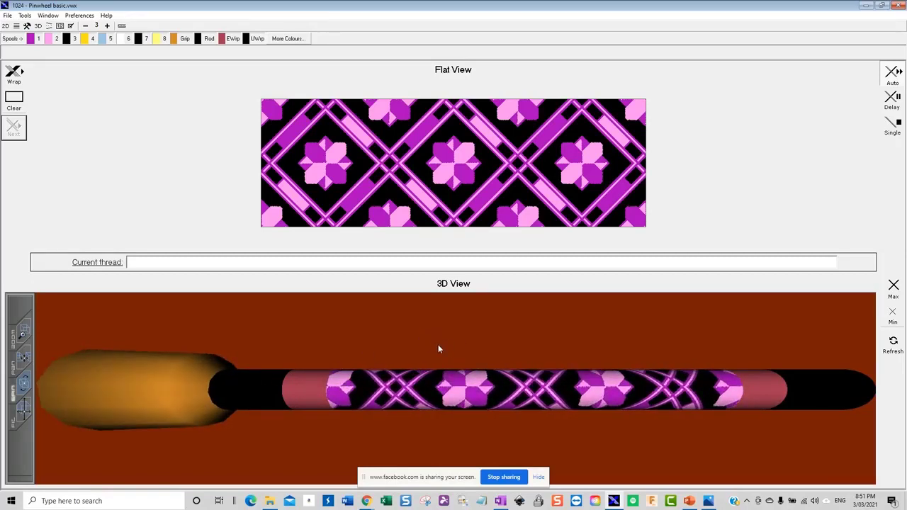
left_click_drag(423, 344, 301, 200)
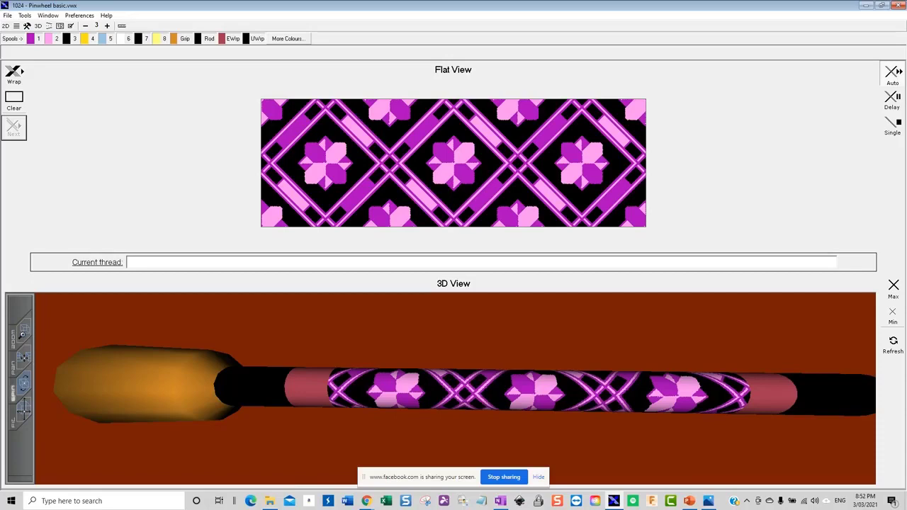
- Return to the pattern script and set spool 1 to Turq 8 from the NERBS ShadePacks library
left_click(16, 26)
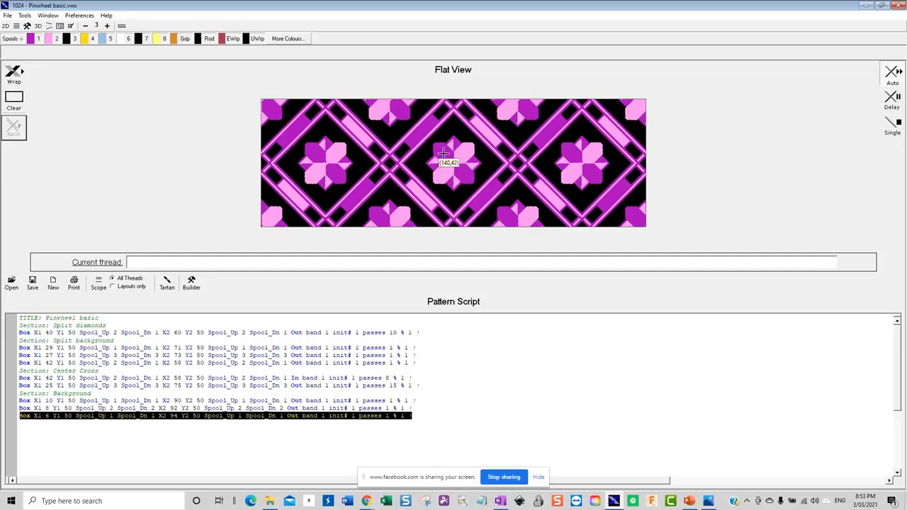
left_click(32, 41)
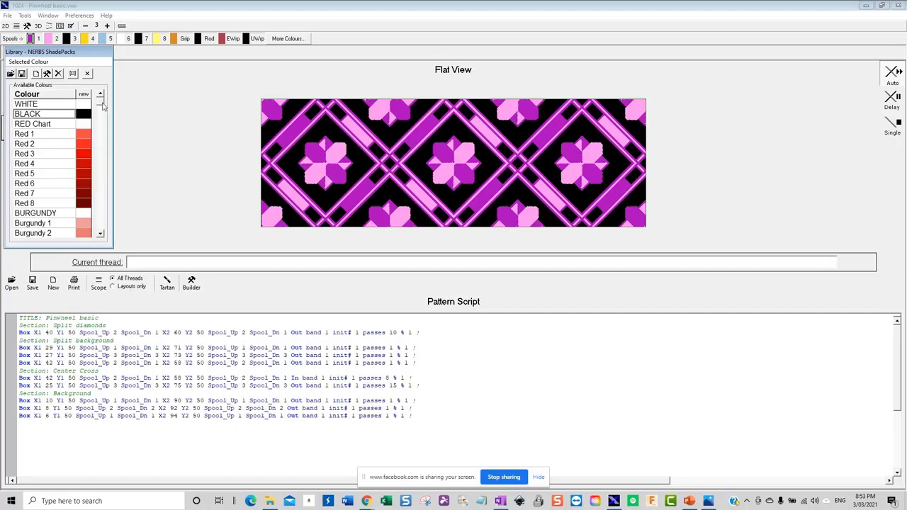
left_click_drag(101, 105, 102, 146)
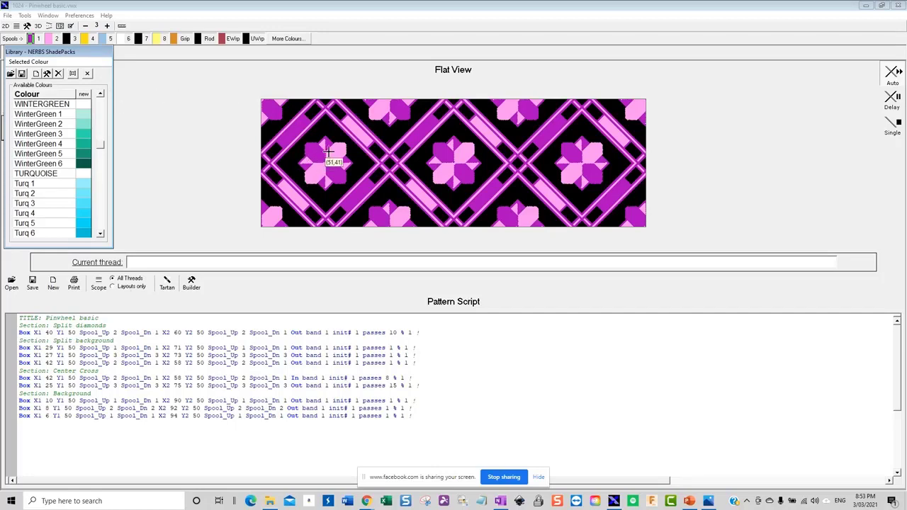
left_click(100, 234)
left_click(101, 234)
left_click(100, 234)
left_click(101, 234)
left_click(101, 234)
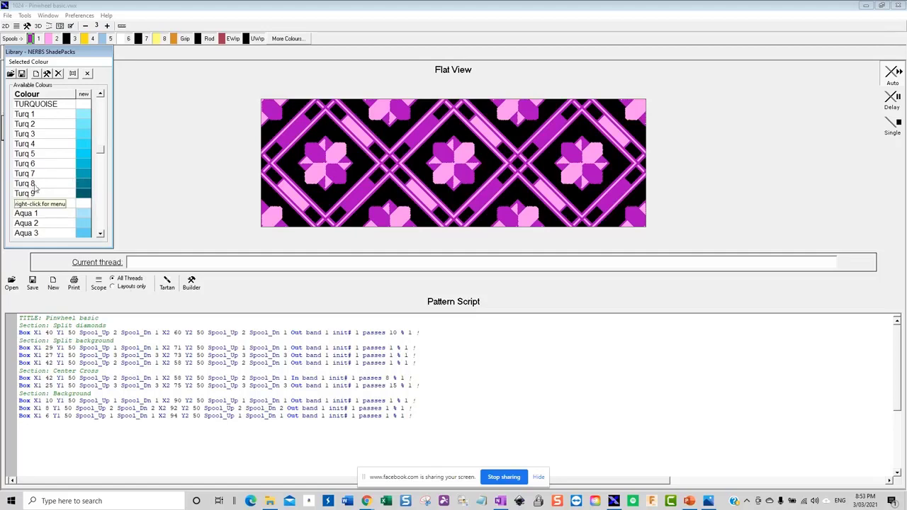
double_click(68, 185)
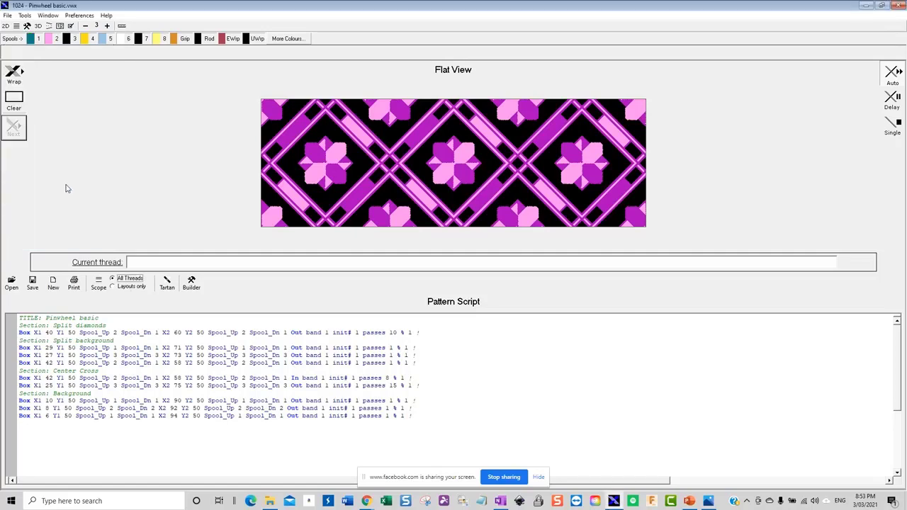
- Set spool 2 to Turq 2 and wrap the pinwheel pattern again with the new colours
left_click(48, 39)
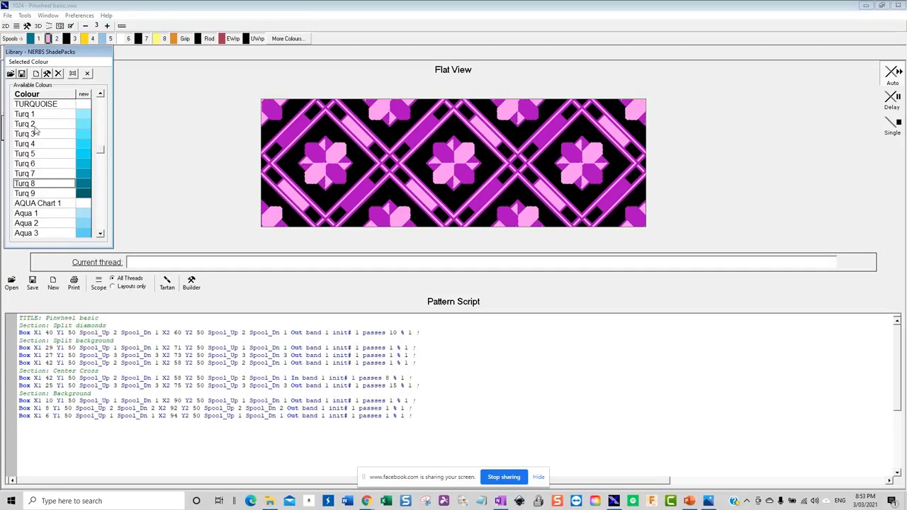
double_click(74, 123)
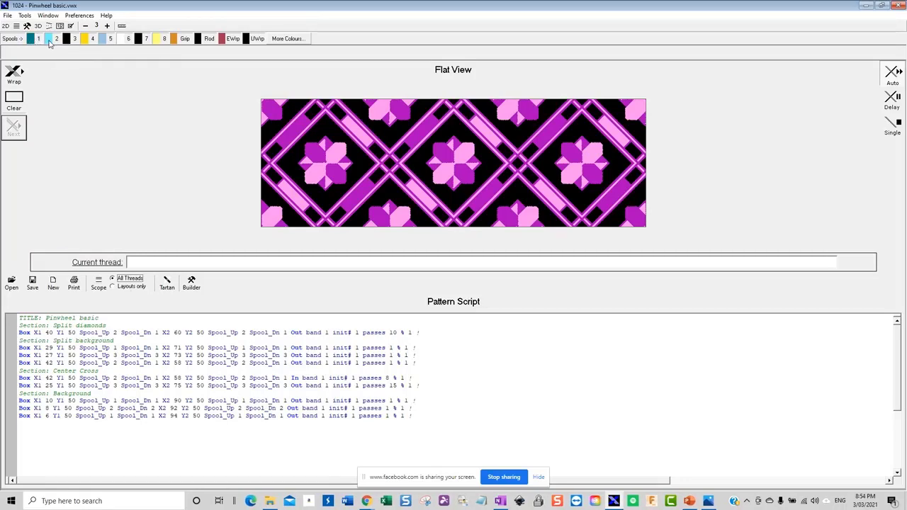
left_click(14, 76)
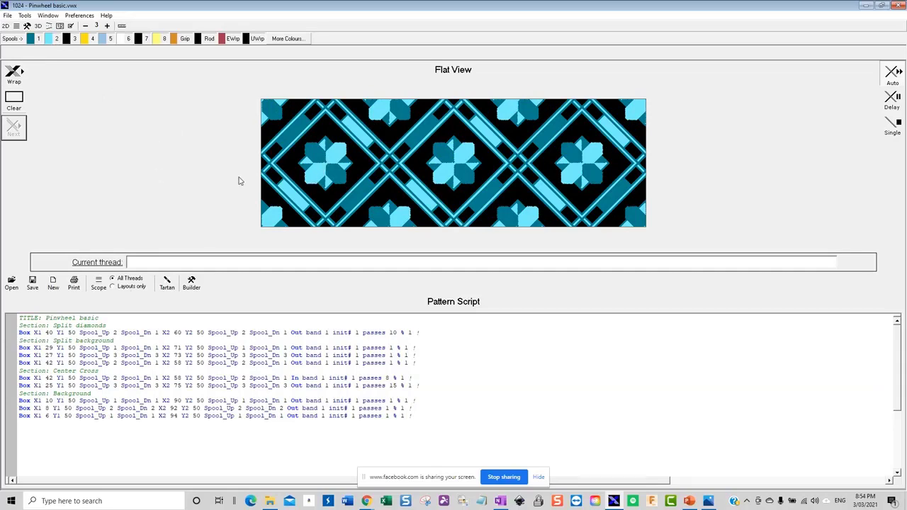
- Examine the turquoise wrap up close on the rod in the 3D view and return to the pattern script
left_click(38, 26)
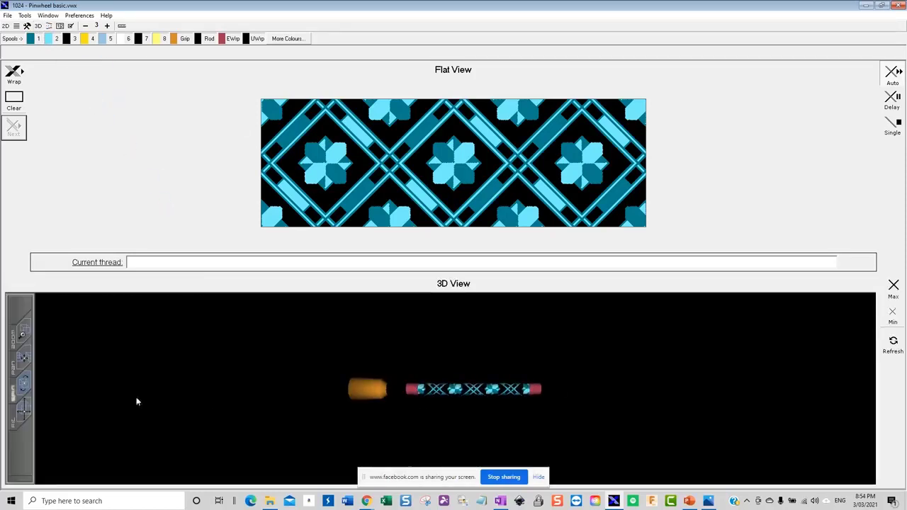
left_click_drag(24, 333, 422, 336)
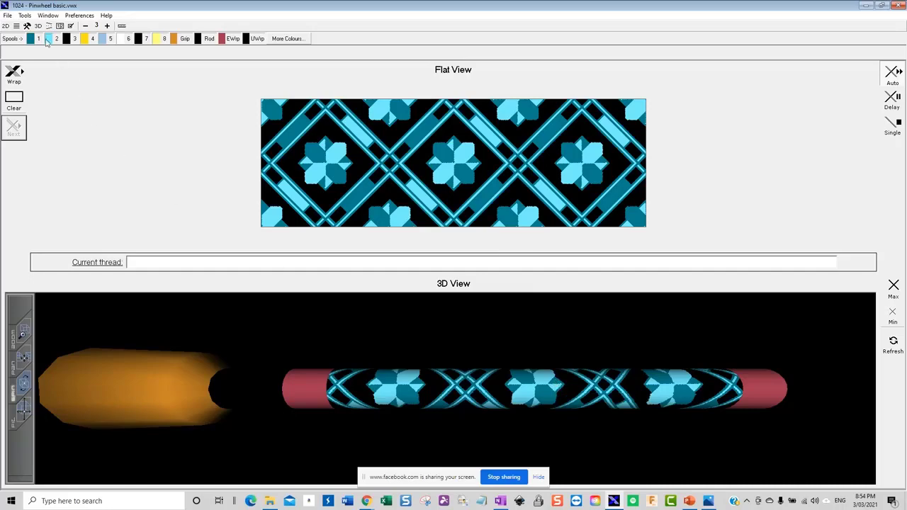
left_click(17, 26)
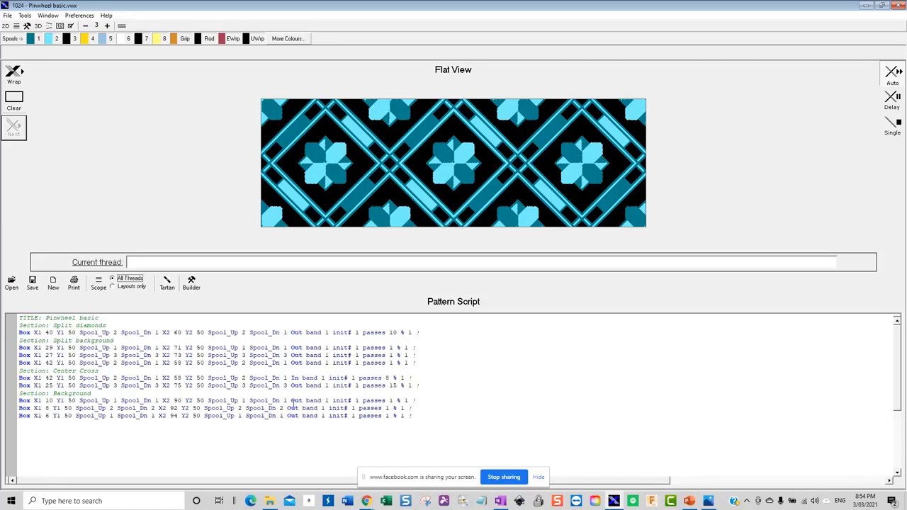
- Set spool 3 to Orange 4 and wrap the pinwheel pattern again
left_click(69, 42)
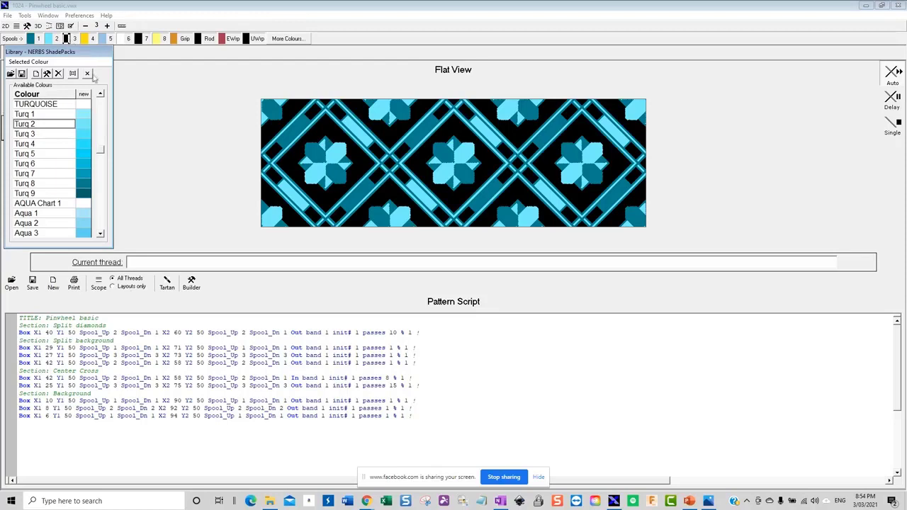
left_click(102, 108)
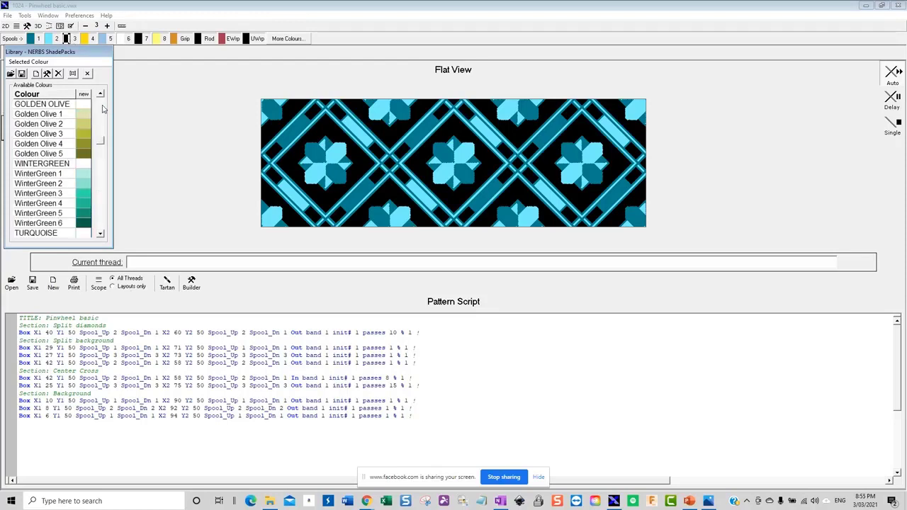
left_click(102, 108)
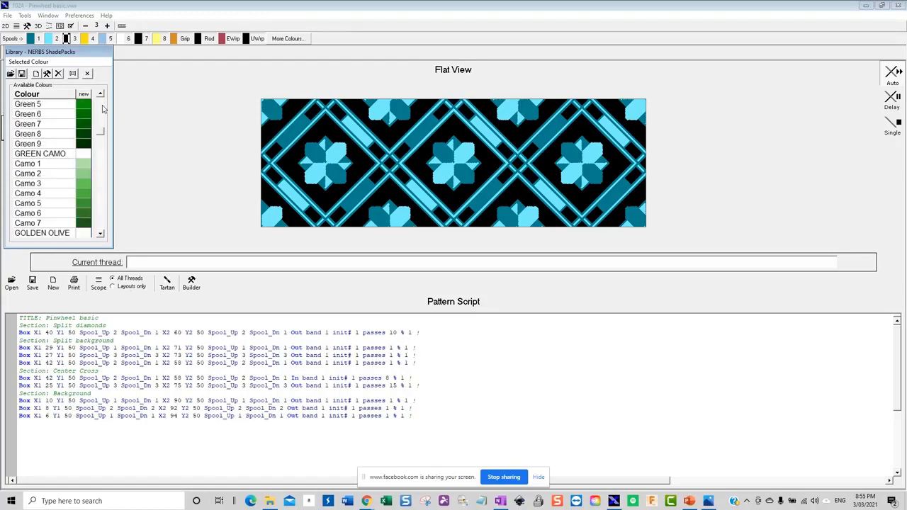
left_click(103, 109)
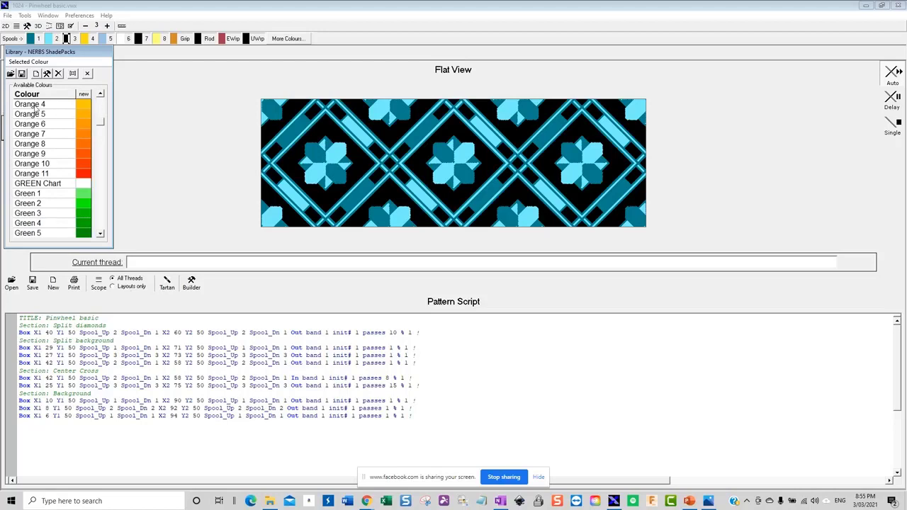
double_click(85, 107)
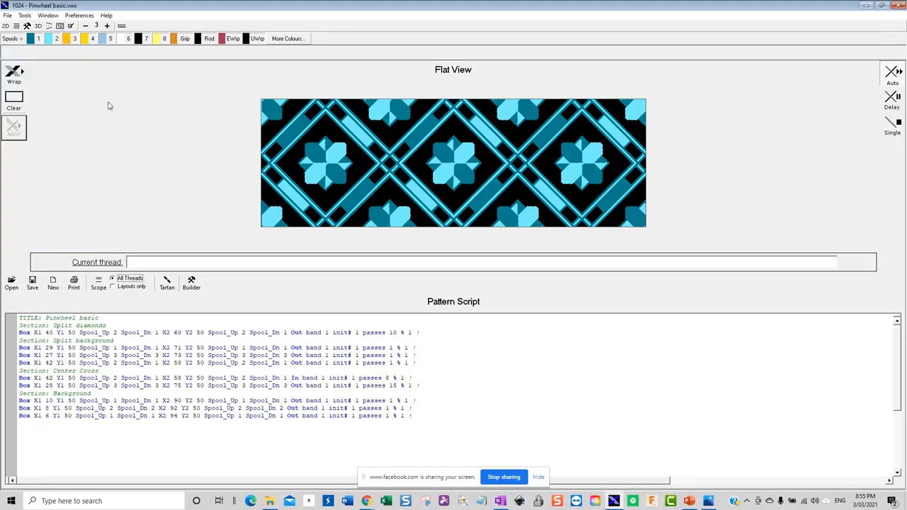
left_click(16, 77)
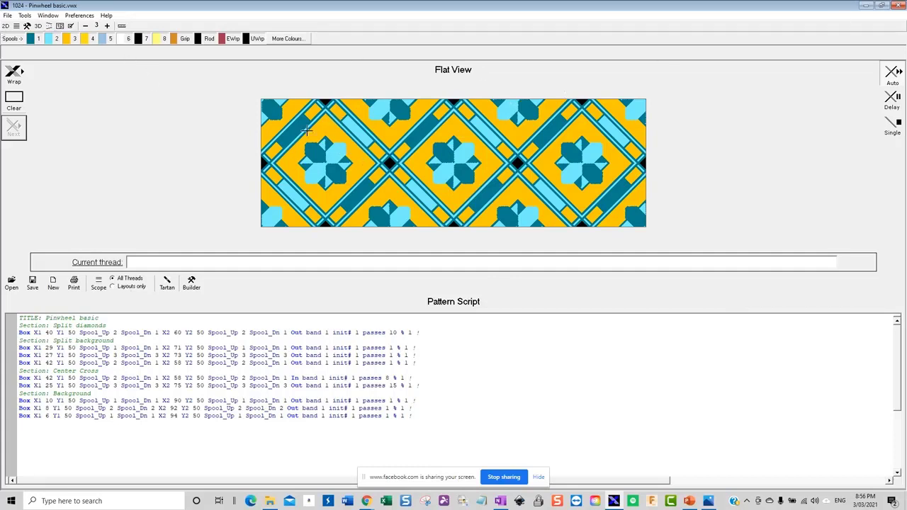
- Set spool 3 to Green 2 and wrap the pinwheel pattern again
left_click(68, 41)
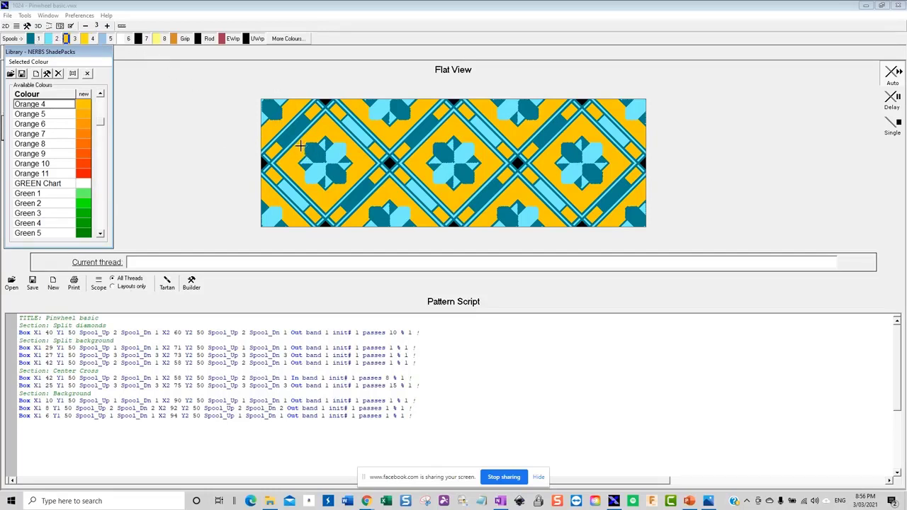
double_click(69, 206)
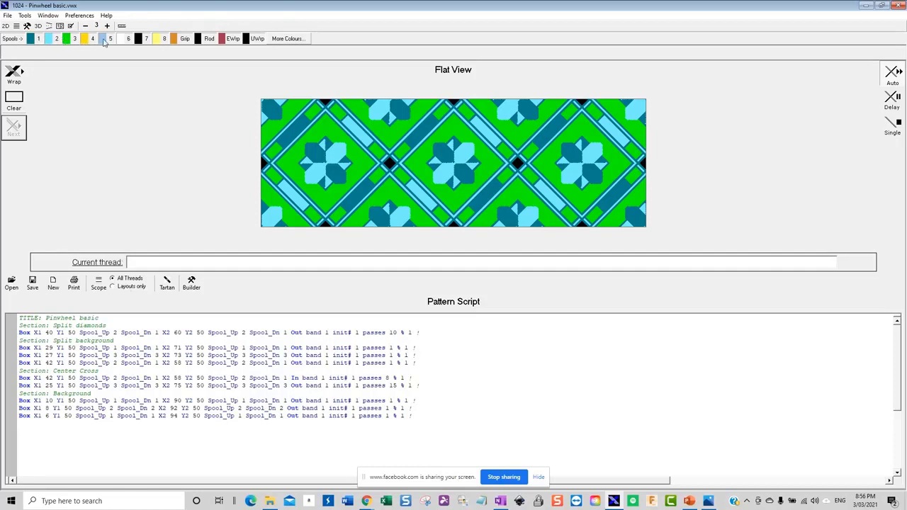
- Load the ProWrap Nylon Colorfast thread library in place of the existing library colours and browse its shades
left_click(288, 39)
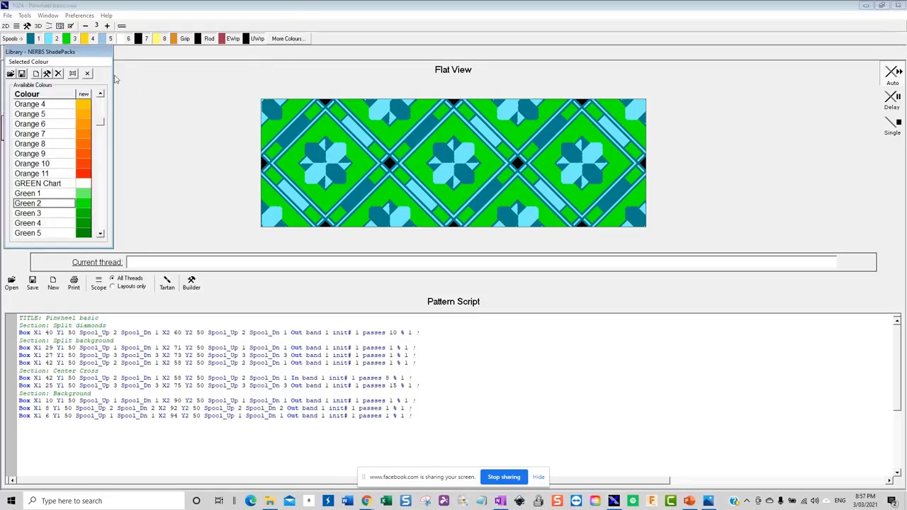
left_click(11, 74)
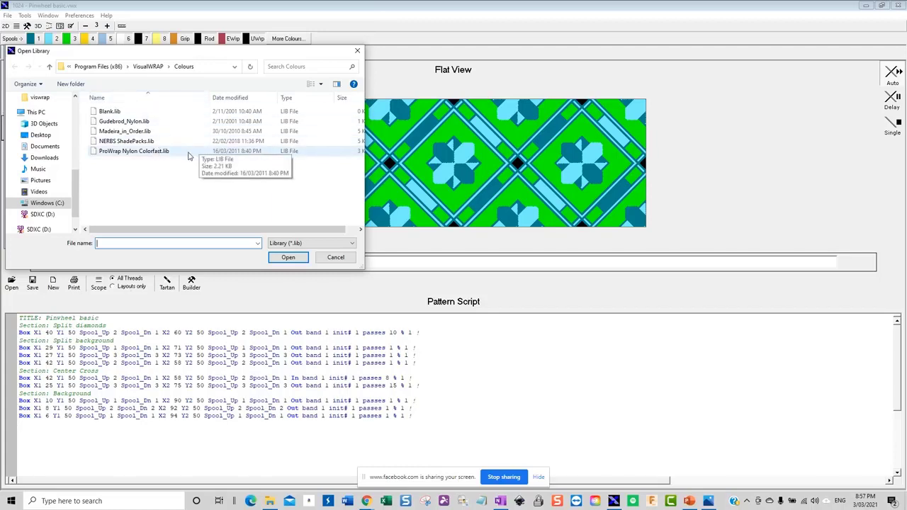
double_click(145, 152)
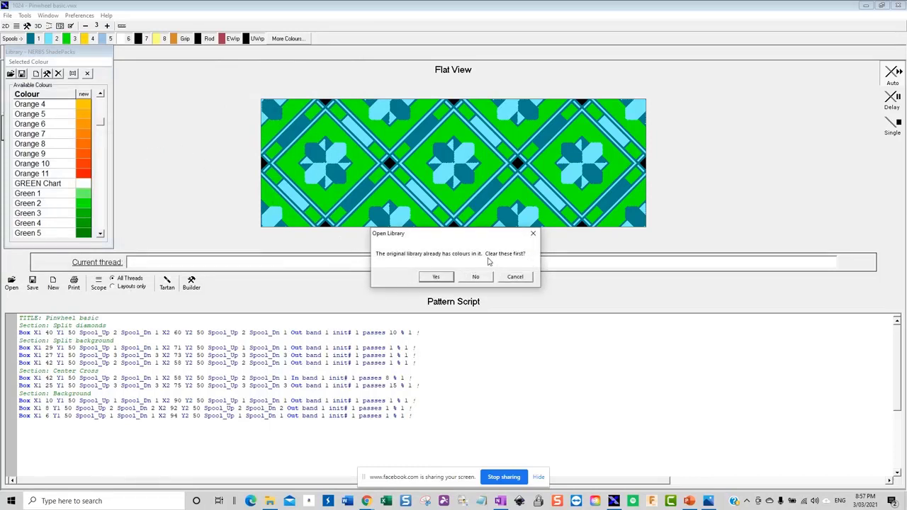
left_click(437, 278)
left_click(82, 164)
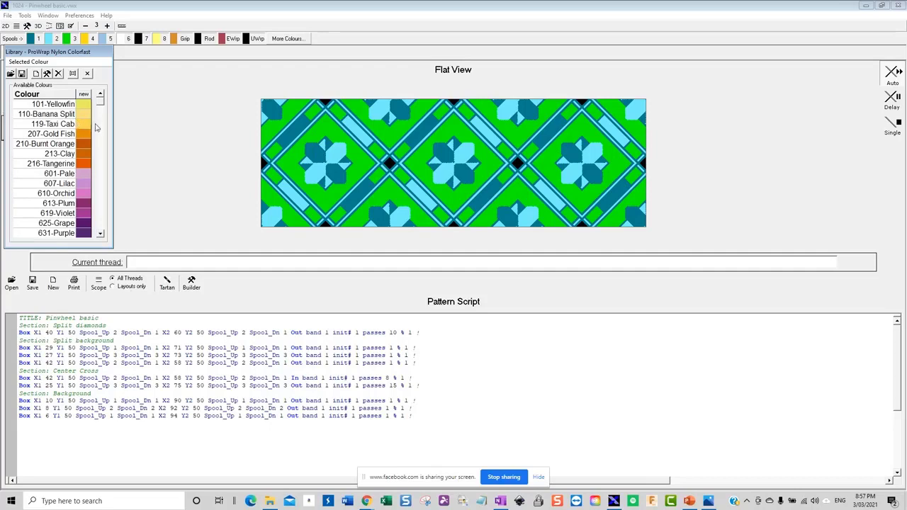
left_click(101, 151)
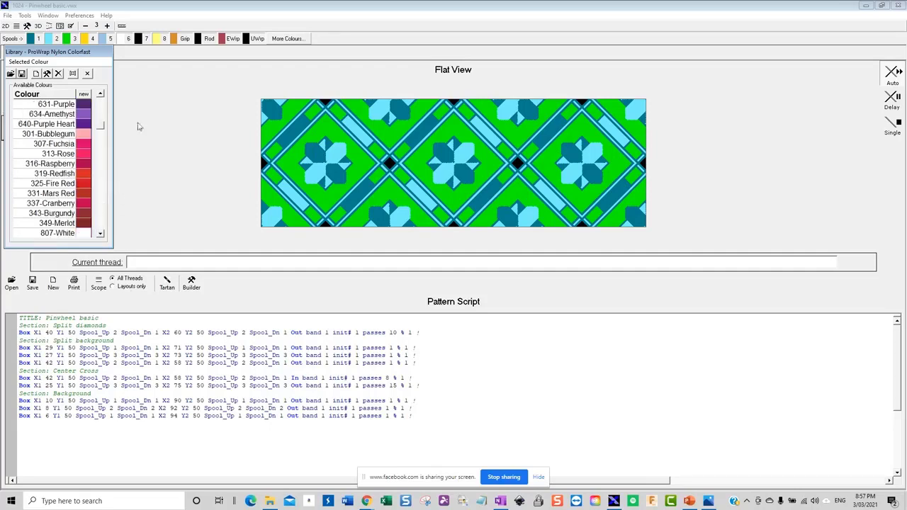
left_click(88, 73)
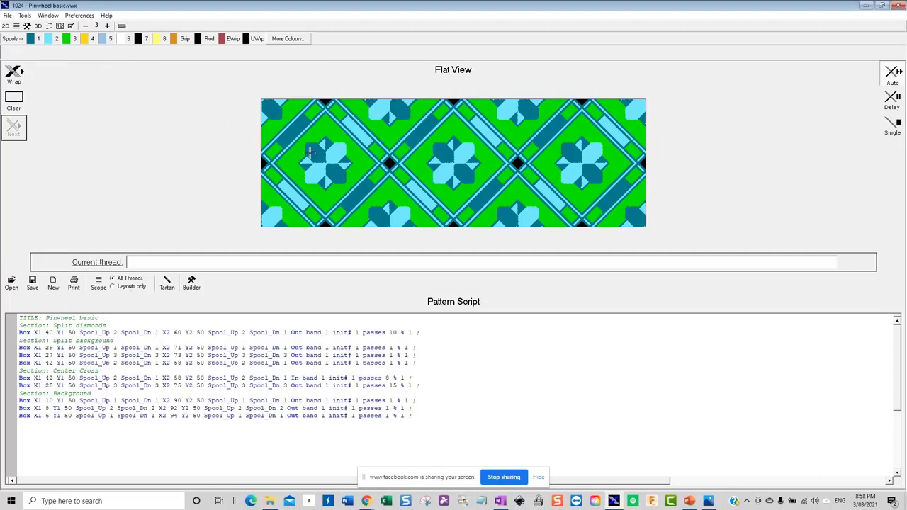
- Set spool 1 to 307-Fuchsia and spool 2 to 301-Bubblegum, and wrap the pinwheel pattern again
left_click(37, 39)
left_click(85, 145)
left_click(48, 40)
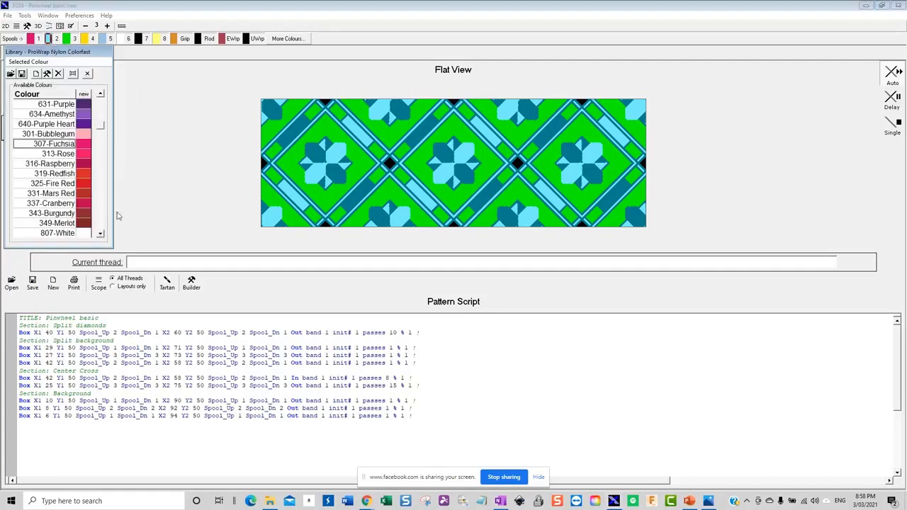
left_click(83, 133)
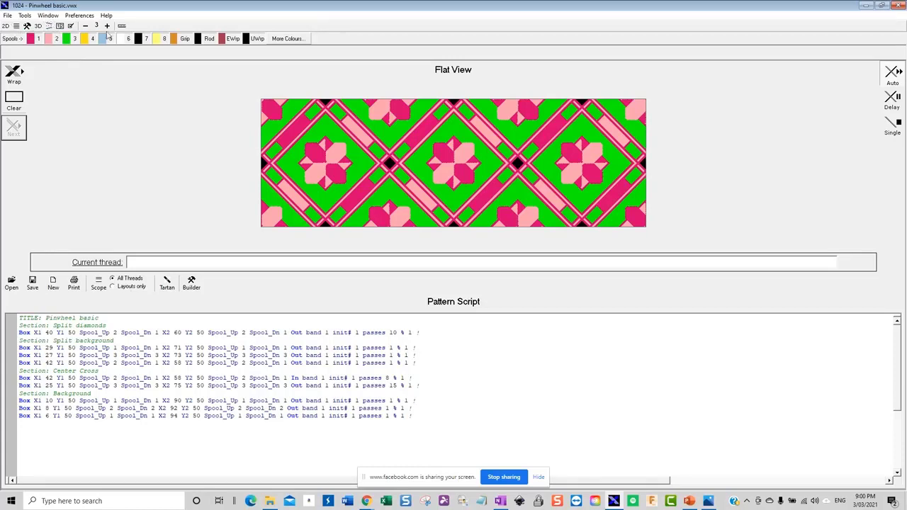
- Show the pattern in the Taper View and refresh it with a tip diameter of 8 mm
left_click(48, 15)
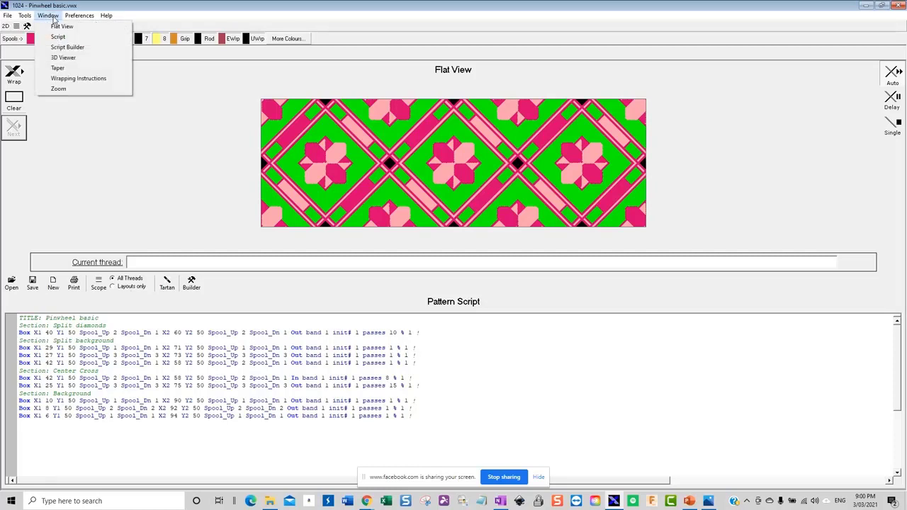
left_click(58, 68)
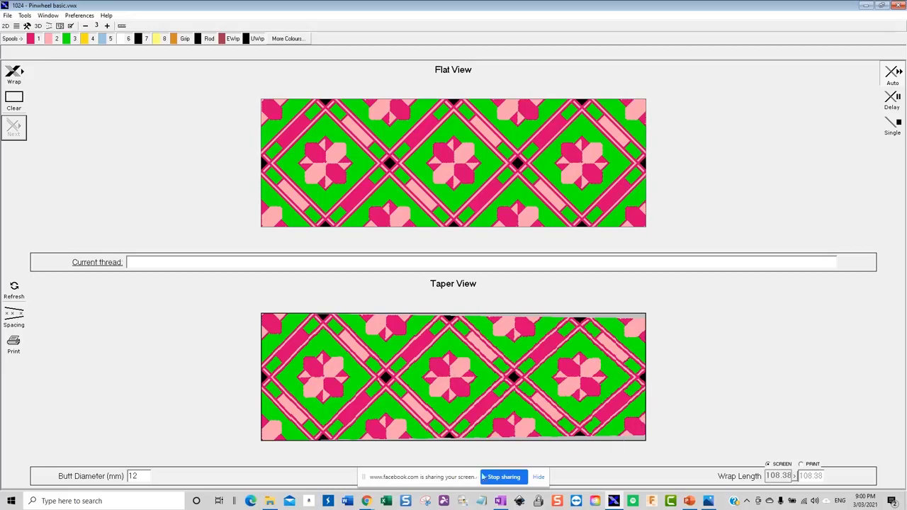
left_click_drag(365, 482, 703, 358)
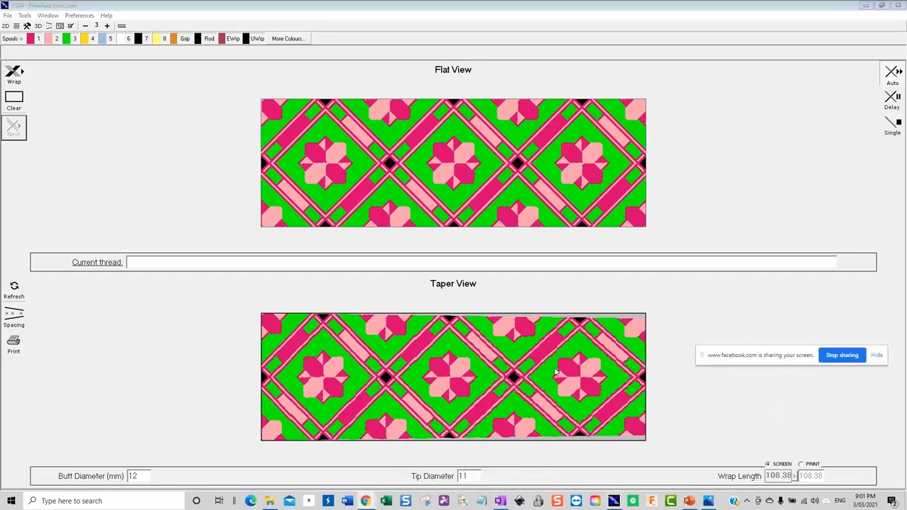
left_click(470, 477)
double_click(464, 477)
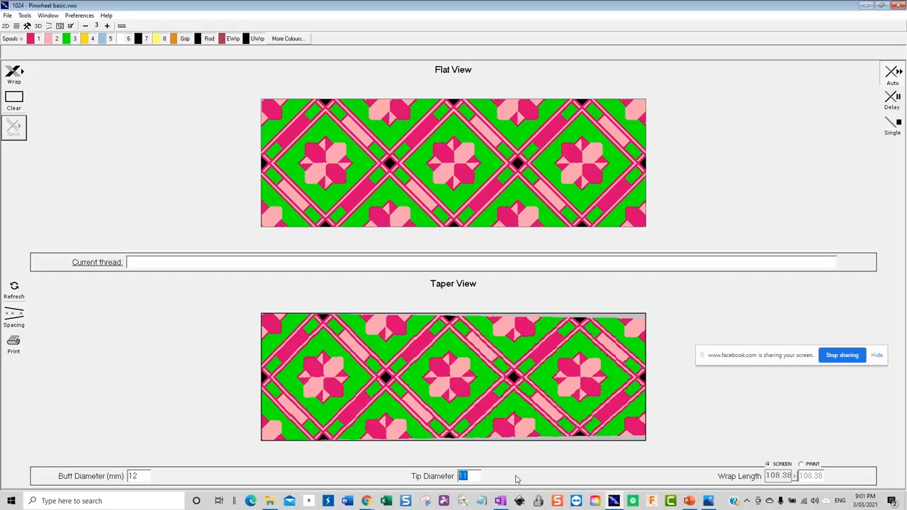
type("8")
double_click(134, 476)
left_click(14, 289)
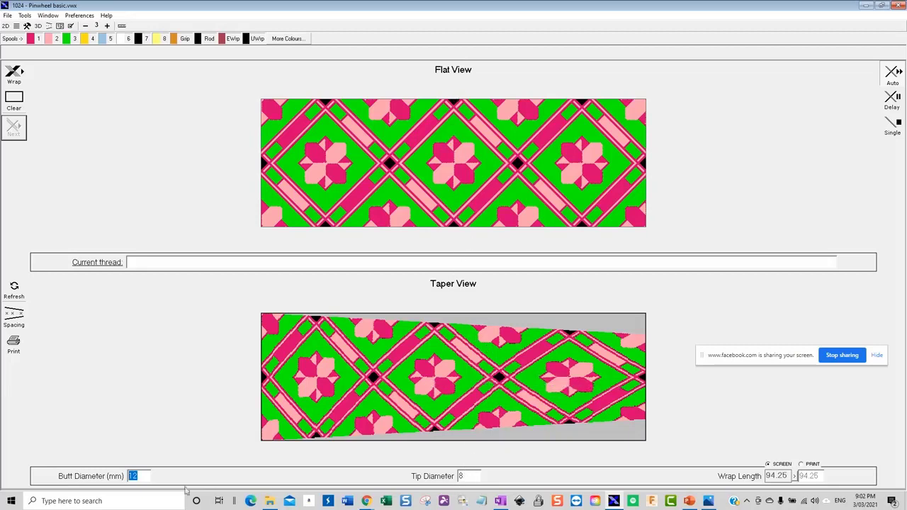
- Set both the butt and tip diameters to 10 mm and refresh the Taper View
left_click(144, 475)
left_click(471, 474)
double_click(467, 476)
left_click_drag(468, 476, 456, 476)
type("10")
left_click_drag(146, 476, 122, 476)
type("1")
left_click(15, 292)
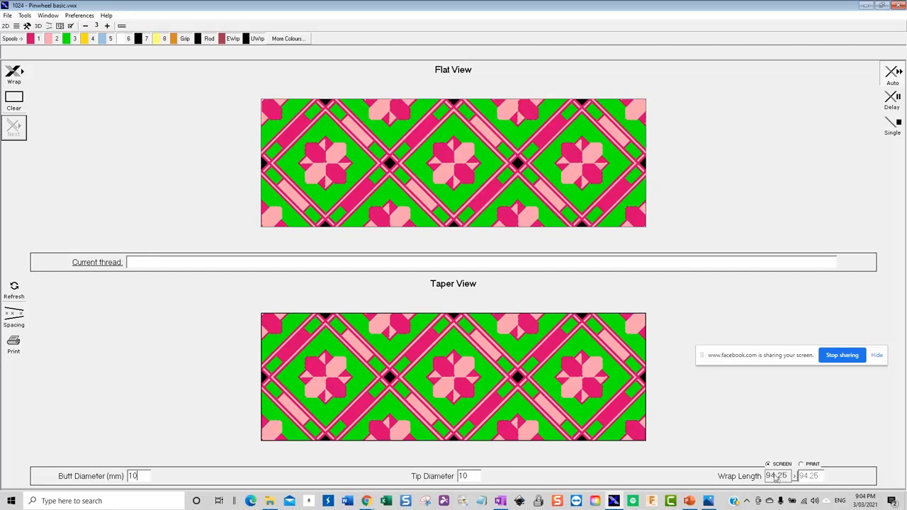
- Extend the design to five pattern repeats, wrap it again and refresh the Taper View
left_click(108, 26)
left_click(108, 26)
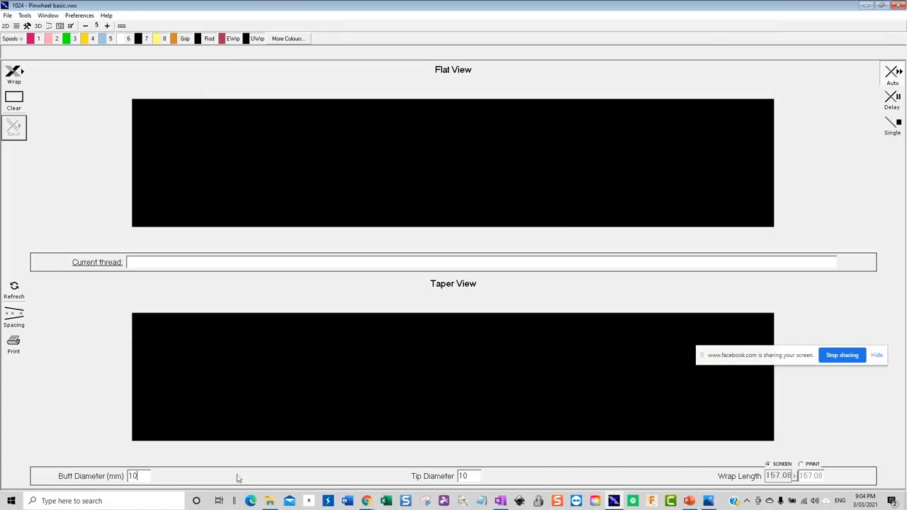
left_click(14, 77)
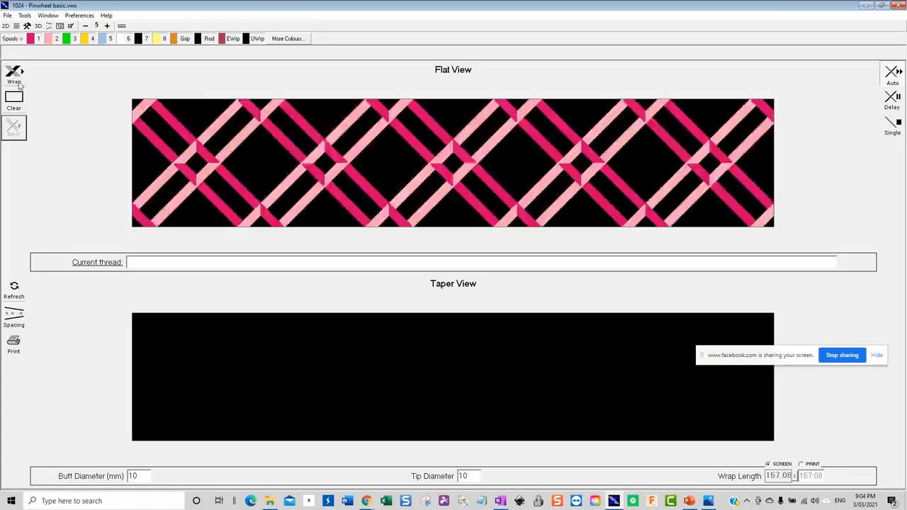
left_click(14, 287)
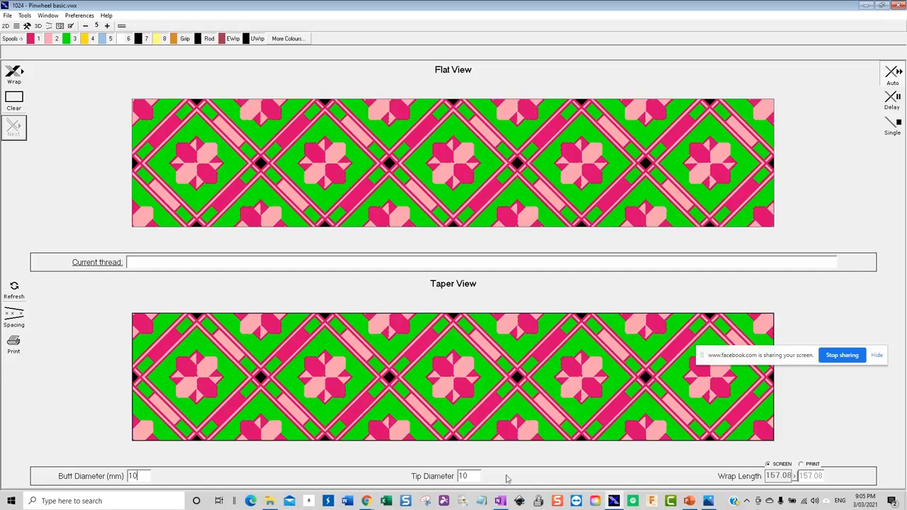
- Set the butt diameter to 11 mm and the tip diameter to 9 mm, and refresh the Taper View
double_click(139, 476)
type("11")
left_click_drag(470, 477, 456, 475)
type("9")
left_click(14, 289)
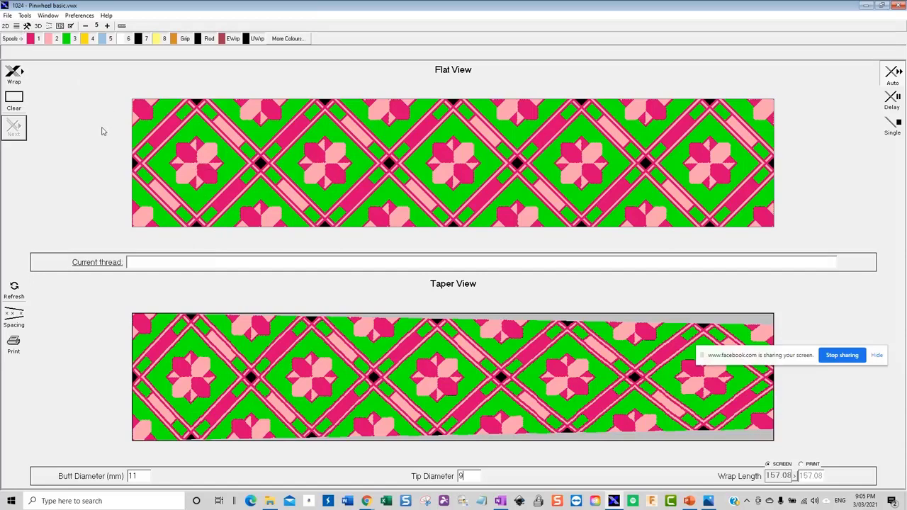
- Return to the pattern script, clear the flat view and wrap the pinwheel pattern with layout threads only
left_click(16, 27)
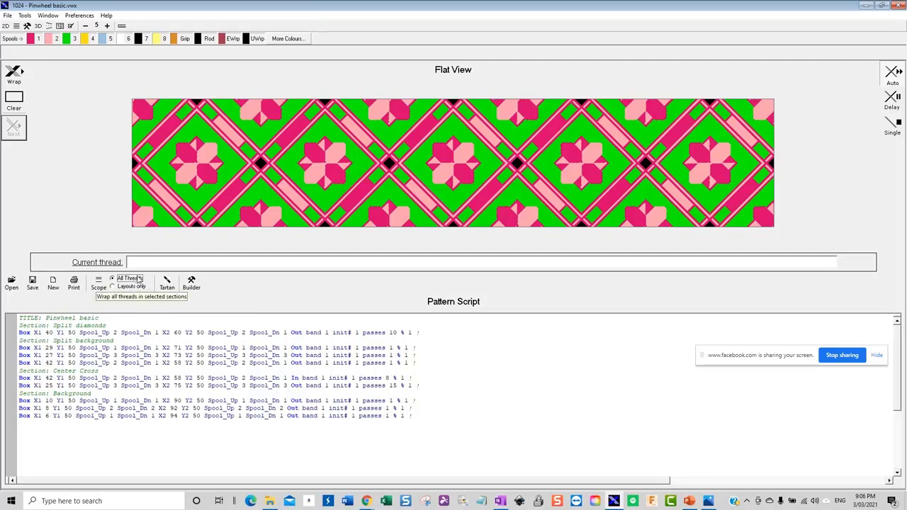
left_click(140, 285)
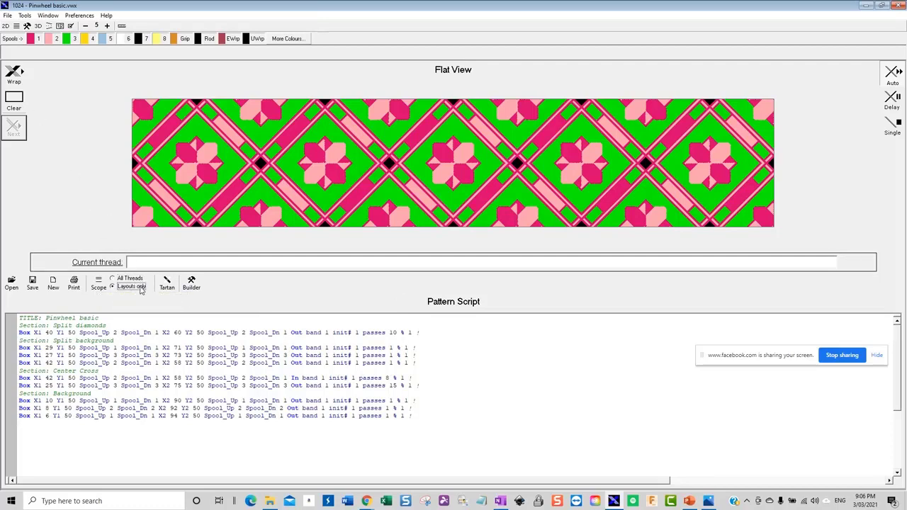
left_click(15, 100)
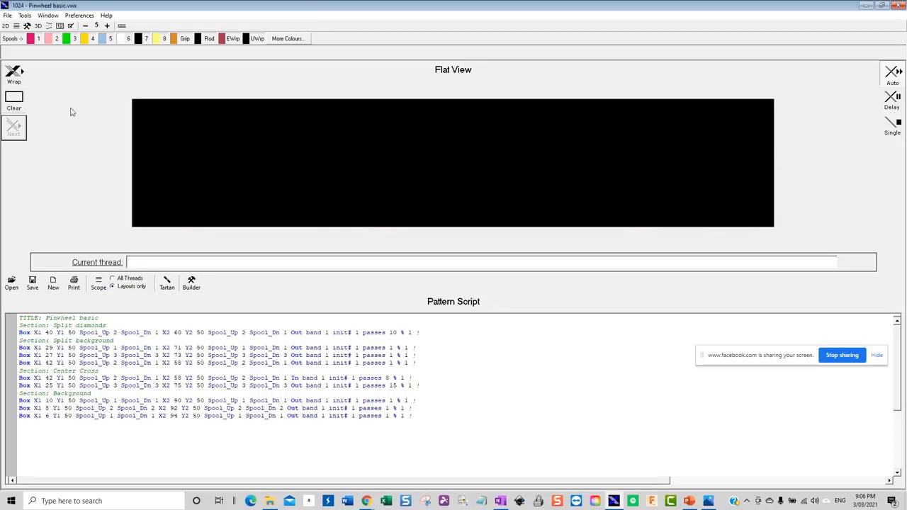
left_click(14, 73)
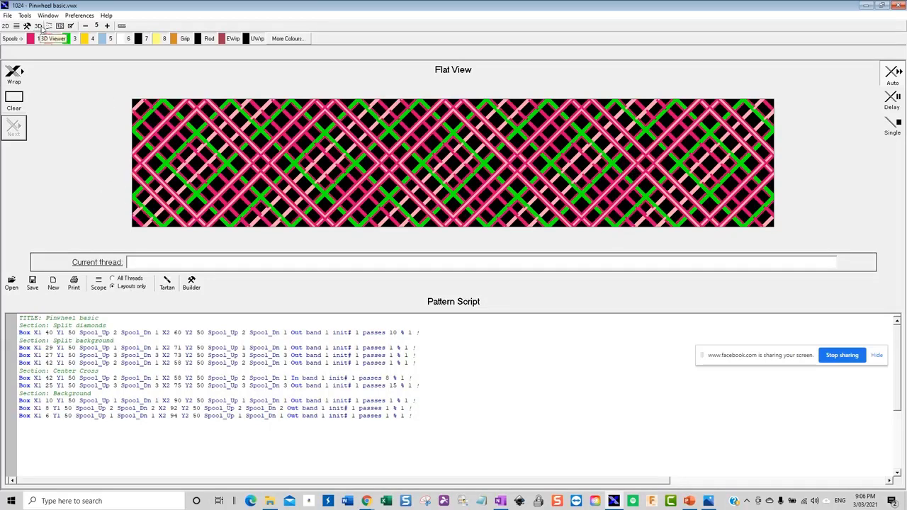
- Show the layout-only wrap in the Taper View
left_click(39, 26)
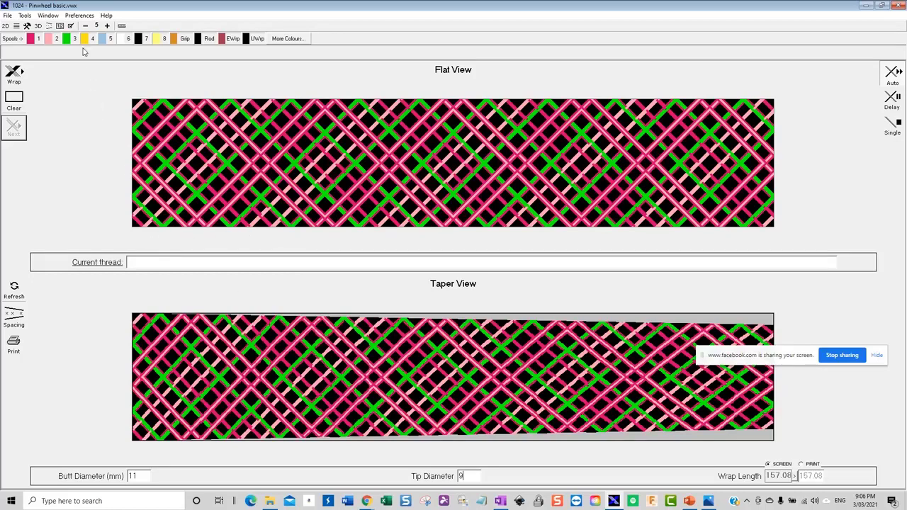
left_click(48, 15)
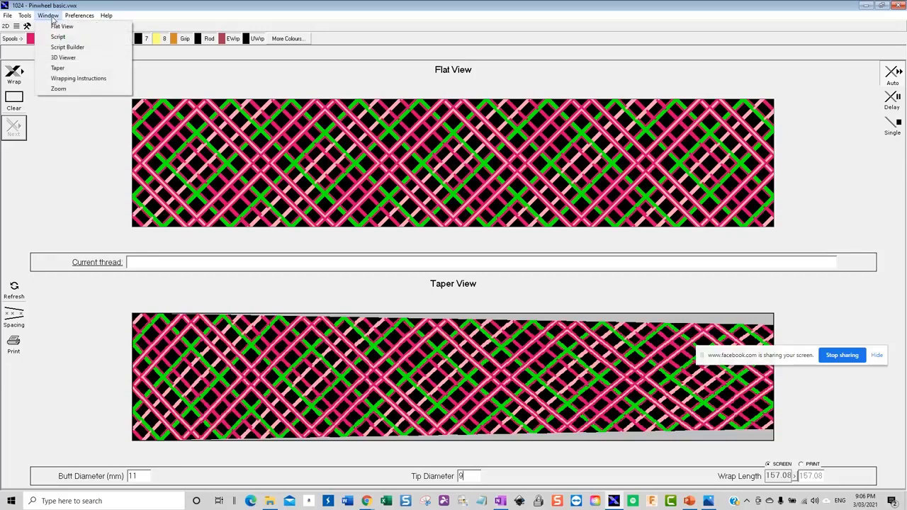
left_click(68, 70)
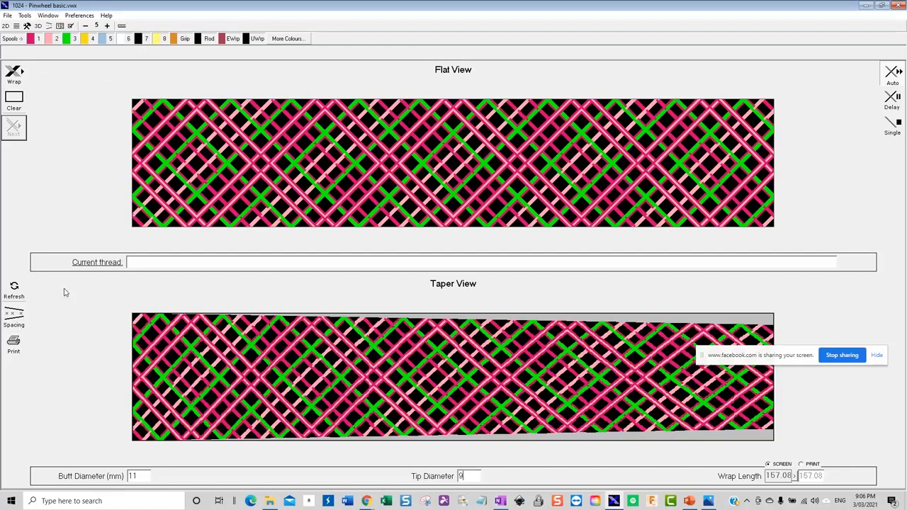
- Open the spacing list for the tapered wrap and enter 6 as the number of patterns
left_click(14, 317)
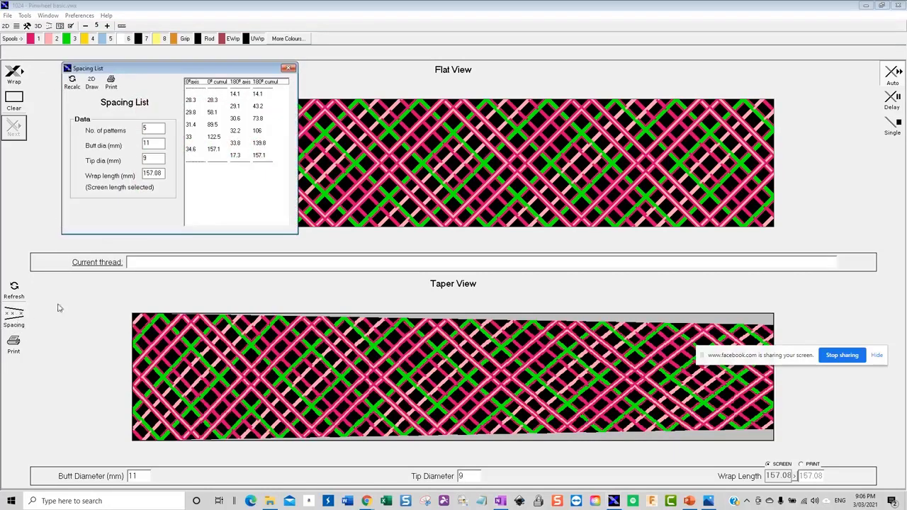
left_click_drag(238, 70, 382, 265)
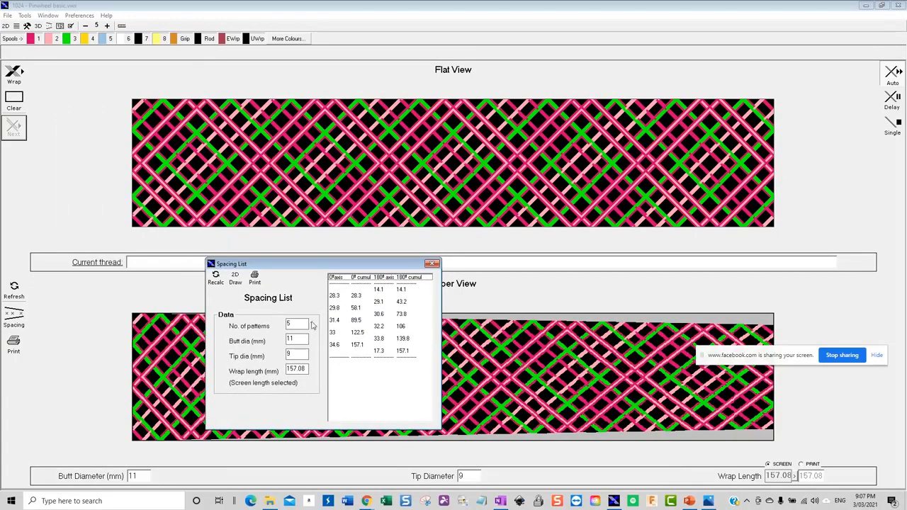
double_click(287, 324)
type("6")
- Reduce the design to a single pattern repeat and wrap its layout threads
left_click(86, 27)
left_click(86, 27)
left_click(86, 27)
left_click(86, 27)
left_click(86, 26)
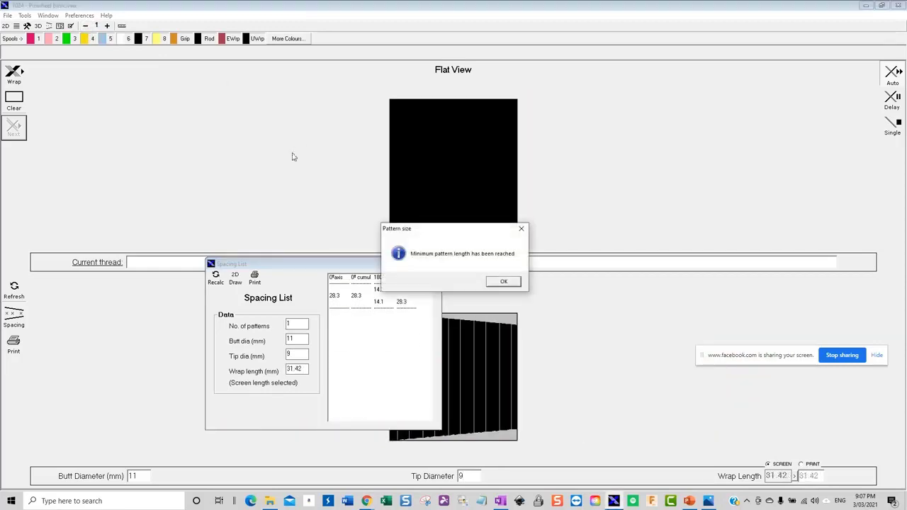
left_click(504, 281)
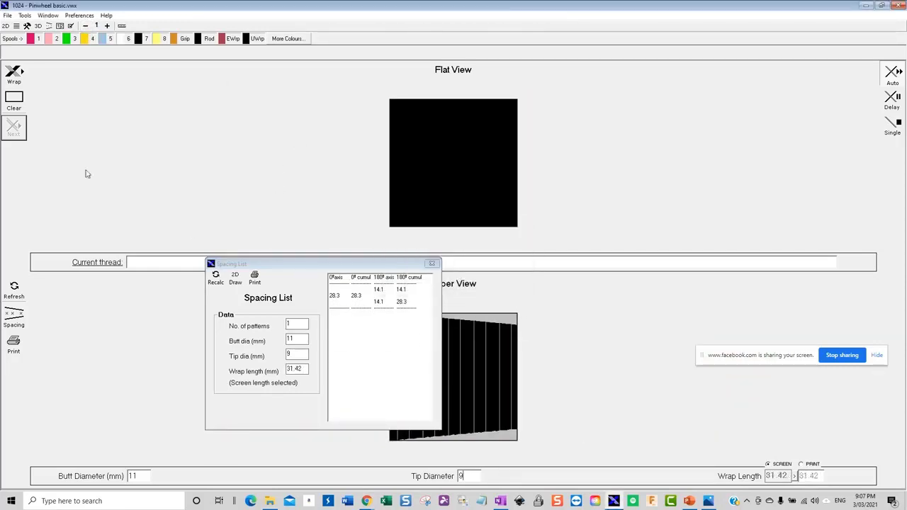
left_click(14, 74)
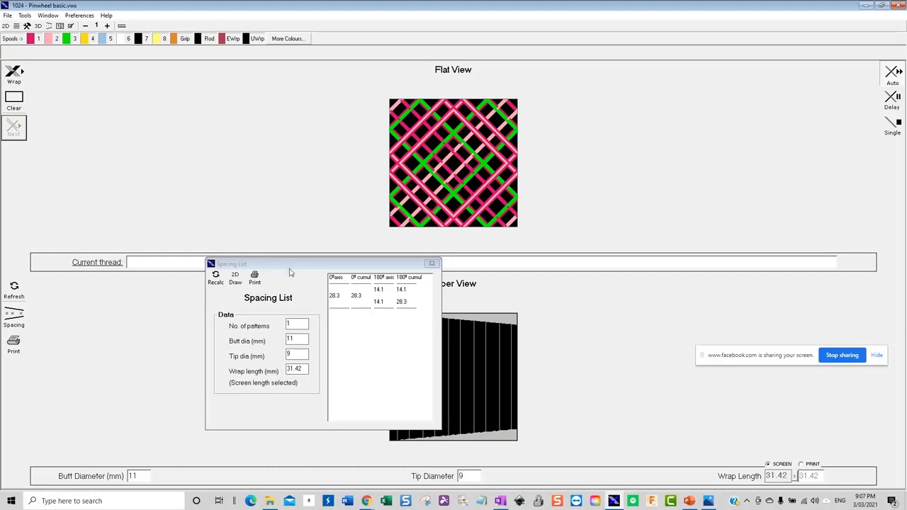
- Return to the pattern script and wrap the single repeat with all threads
left_click_drag(292, 266, 384, 308)
left_click(16, 26)
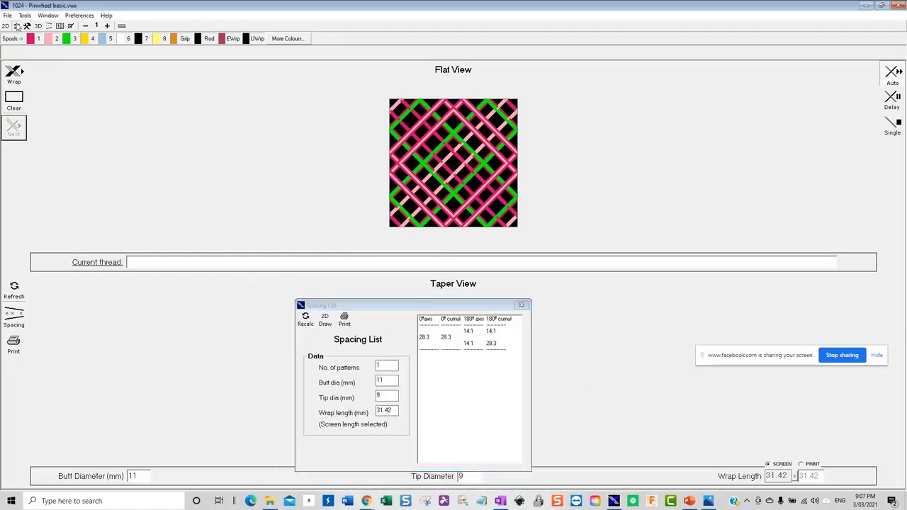
left_click(113, 279)
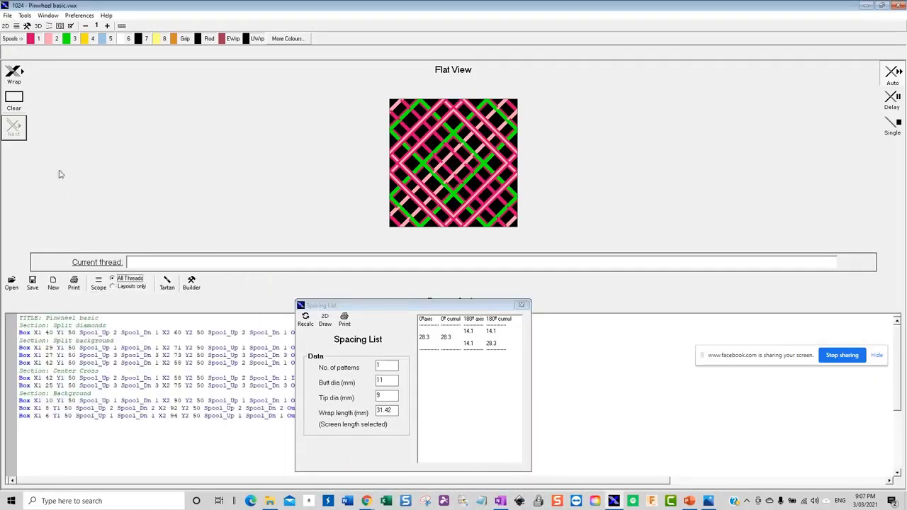
left_click(15, 74)
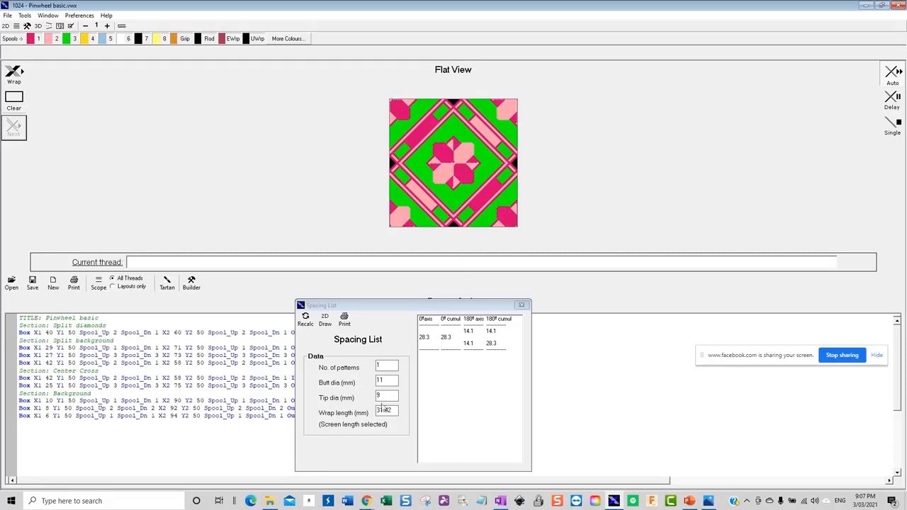
- Increase the design to four pattern repeats and wrap all threads, keeping the spacing list open
left_click_drag(404, 309, 419, 272)
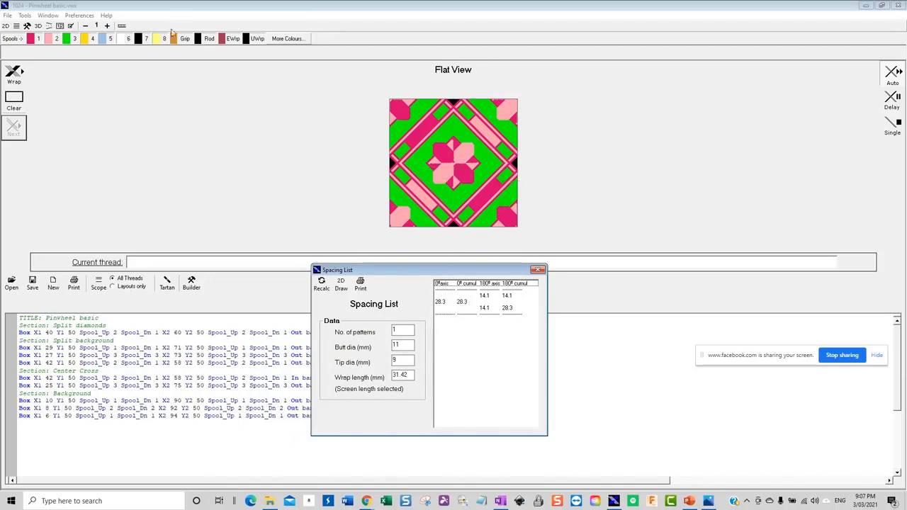
left_click(108, 26)
left_click(108, 27)
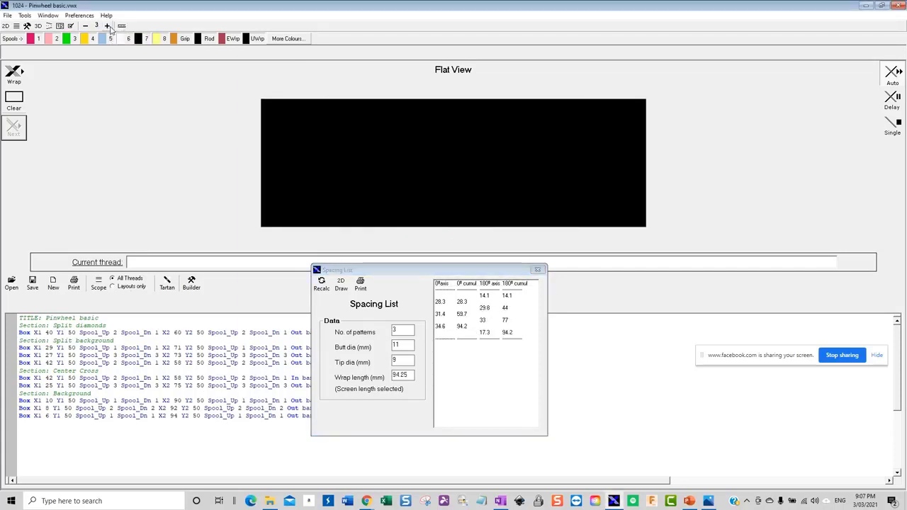
left_click(108, 26)
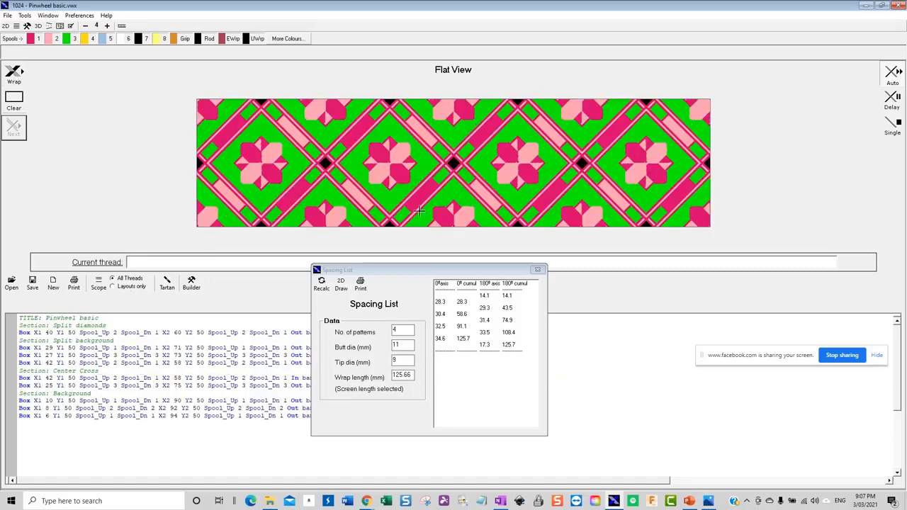
- Draw the spacing measurements on the four-repeat wrap, and show them in the Taper View with the spacing list closed
left_click_drag(498, 270, 538, 270)
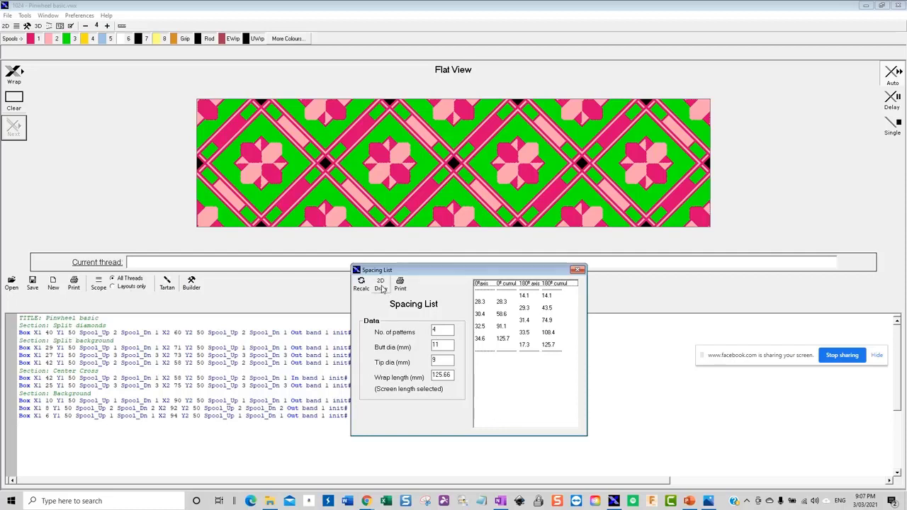
left_click(381, 285)
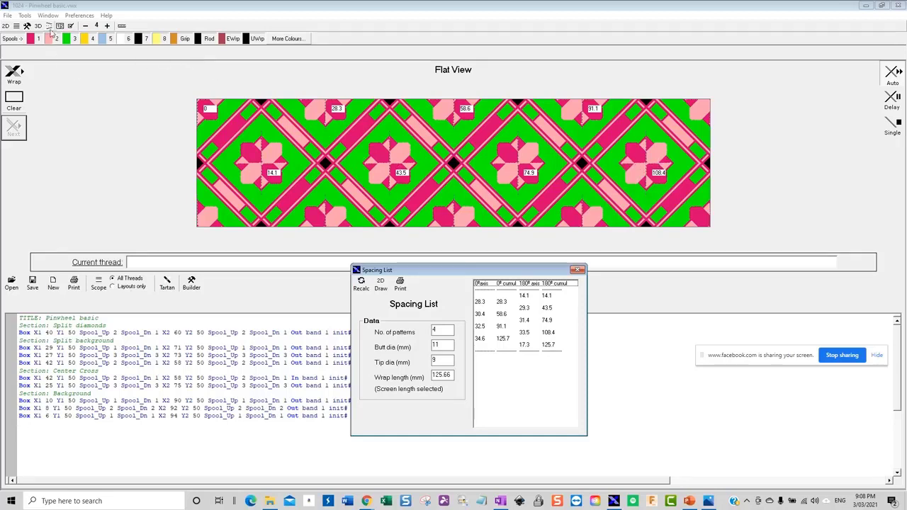
left_click(49, 27)
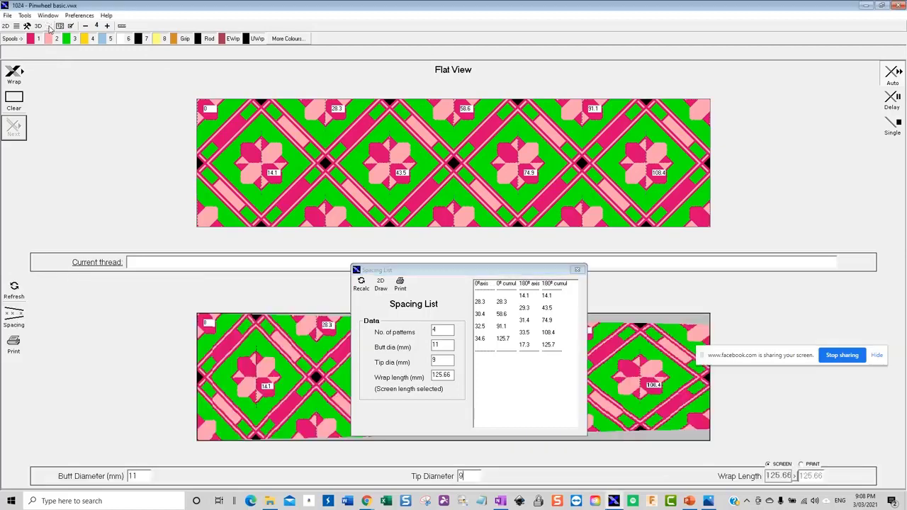
left_click_drag(456, 276, 756, 419)
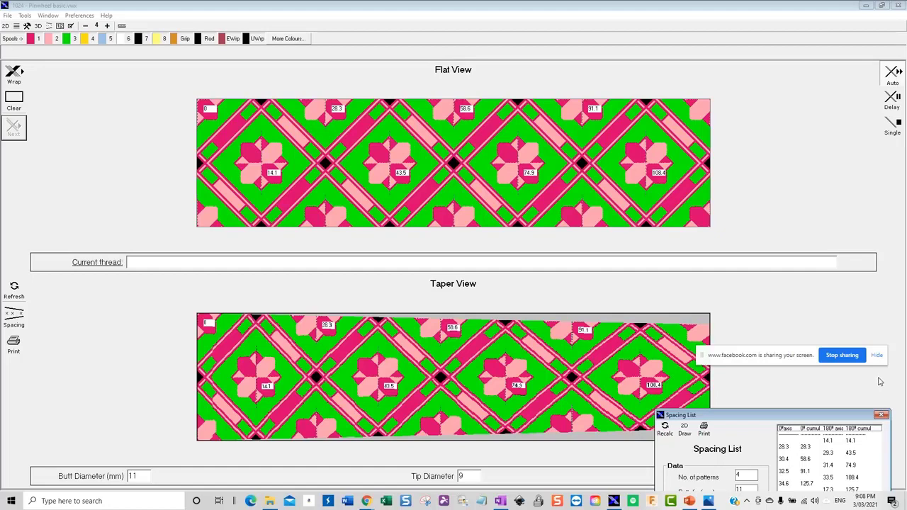
left_click(880, 415)
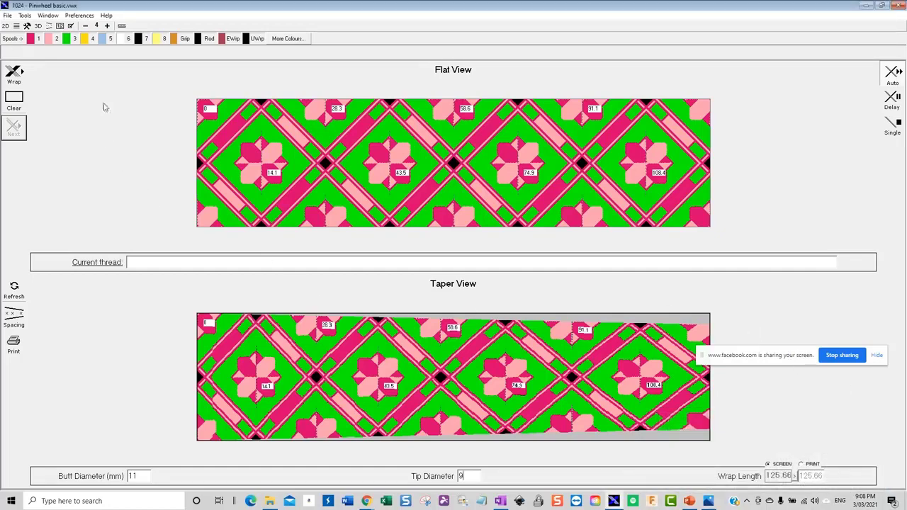
- Return to the pattern script and highlight its lines from the first Box line to the last Background line
left_click(16, 25)
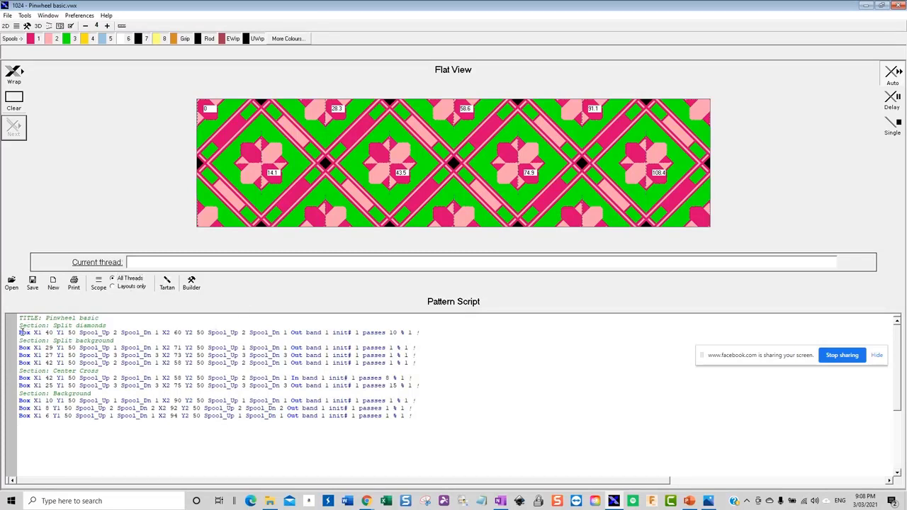
left_click_drag(20, 331, 421, 418)
left_click(423, 423)
left_click_drag(432, 418, 19, 332)
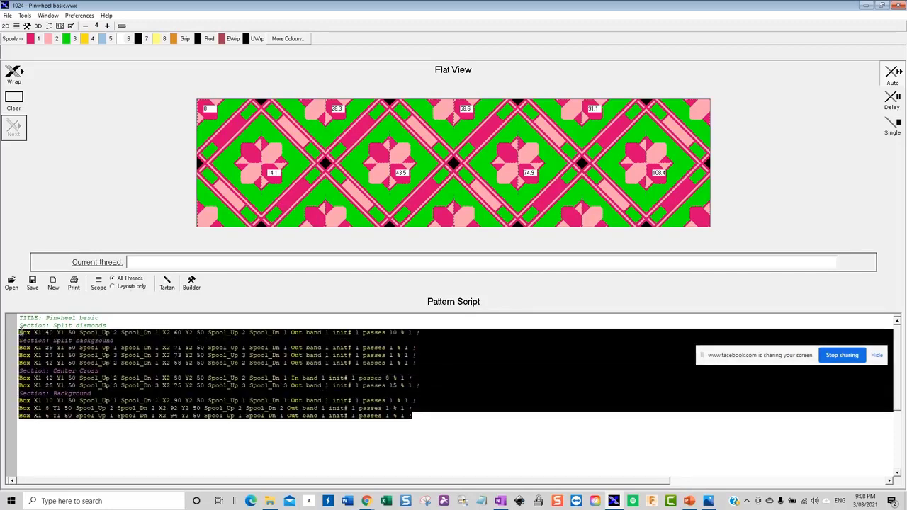
left_click(157, 425)
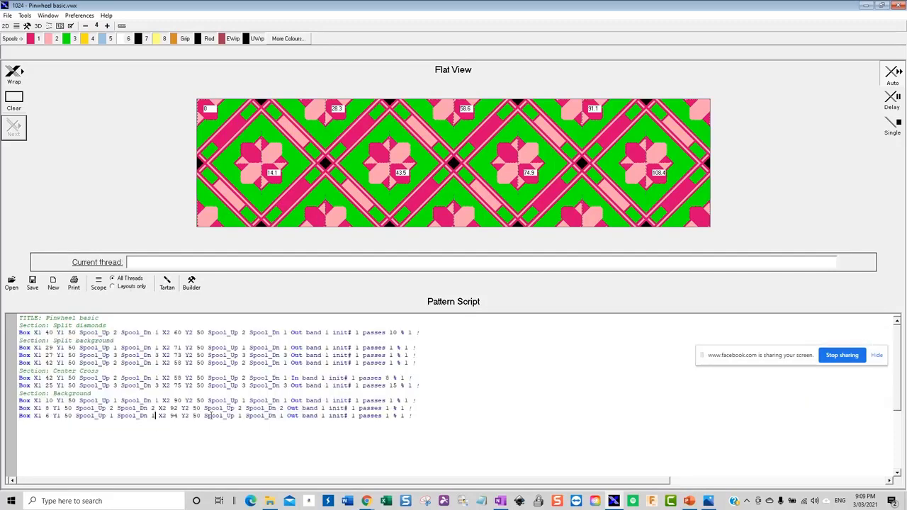
left_click(431, 417)
- Read the Script Syntax topic in the VisualWRAP Help, from key word order through layout, co-ordinates and spools
left_click(107, 16)
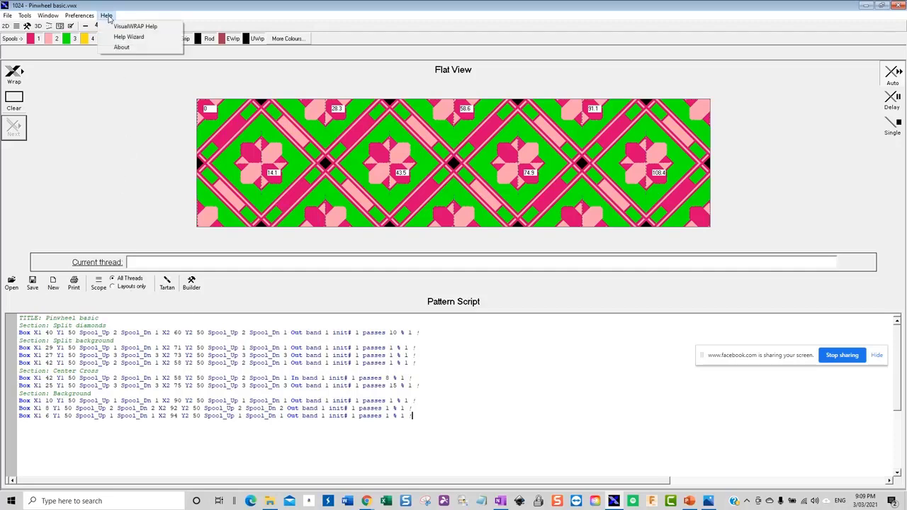
left_click(124, 27)
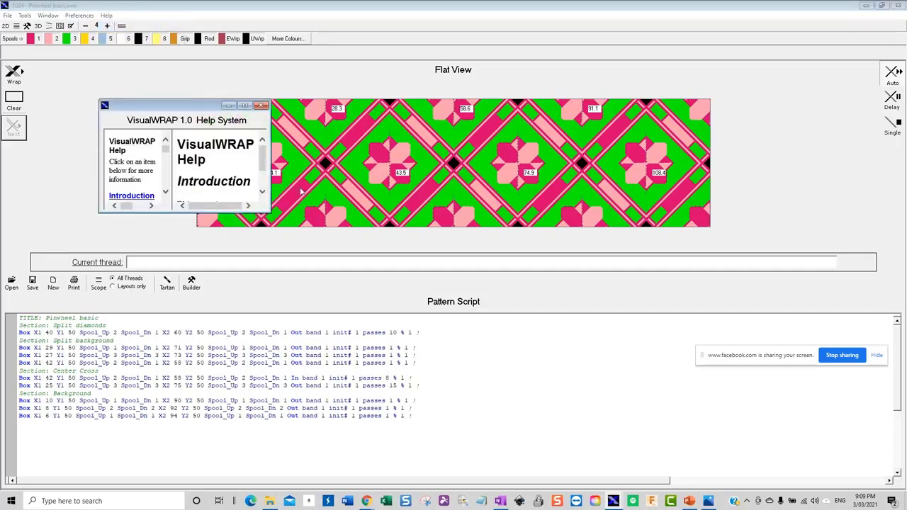
left_click_drag(269, 211, 637, 391)
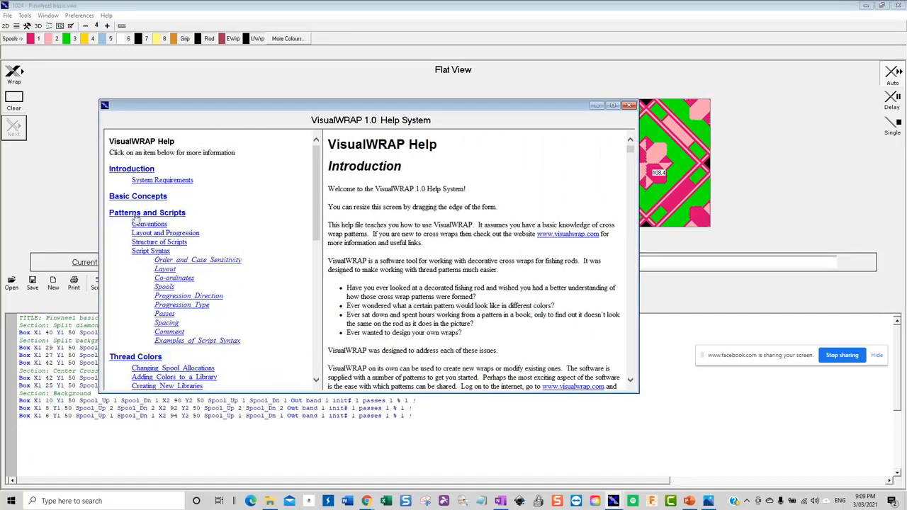
left_click(150, 252)
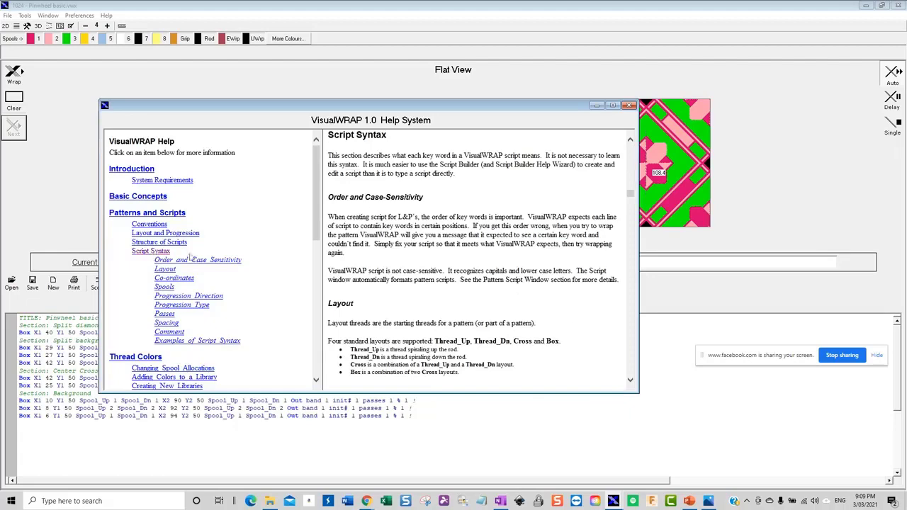
scroll(404, 257, "down", 3)
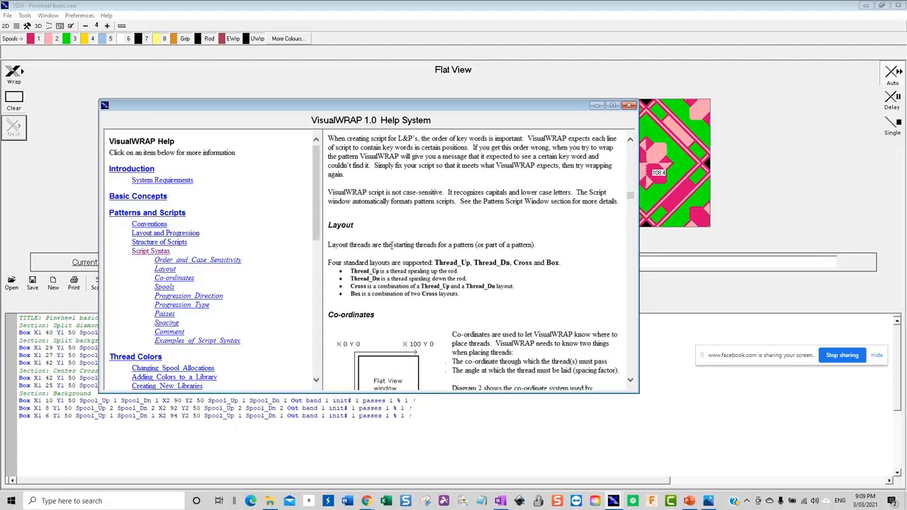
scroll(391, 248, "down", 12)
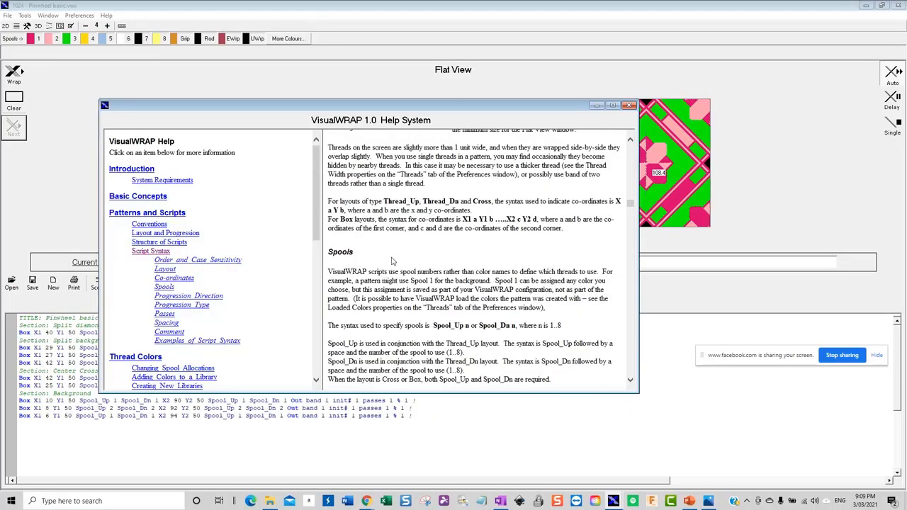
scroll(391, 261, "down", 2)
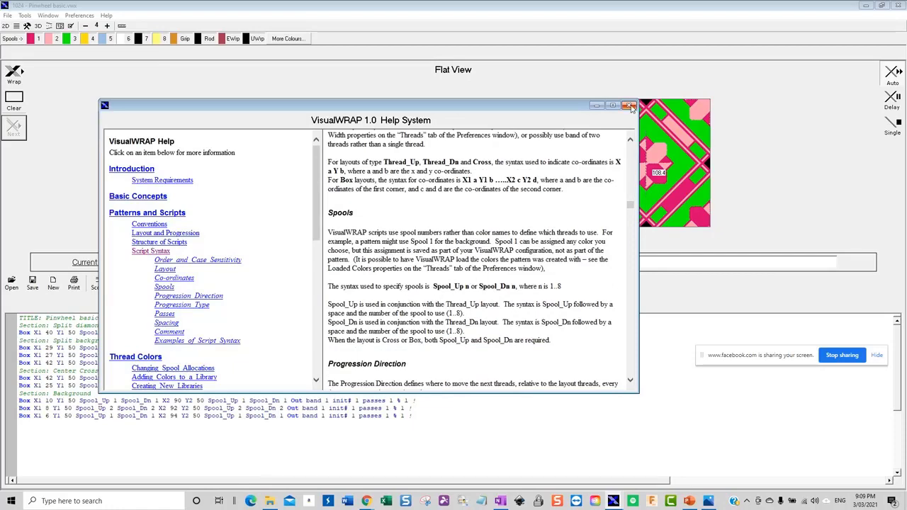
left_click(629, 107)
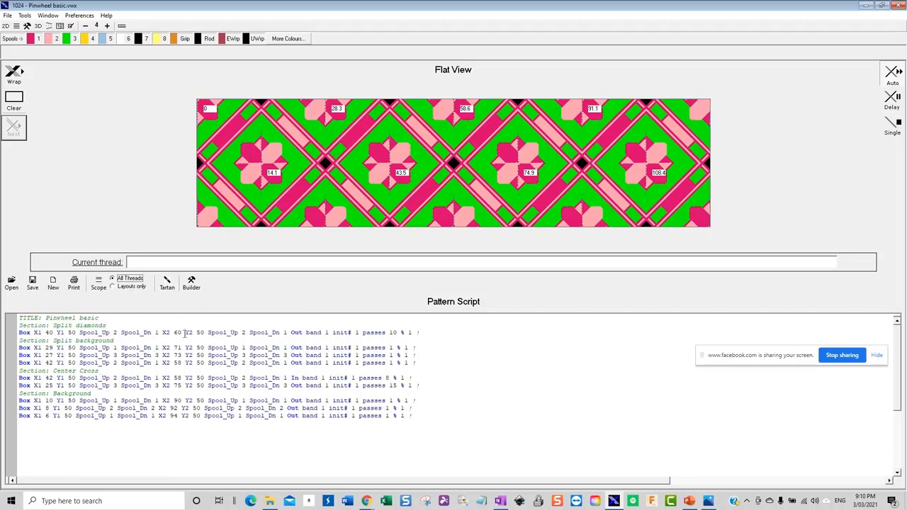
- Highlight the X1 and Y1 co-ordinates in the Split diamonds script line
left_click(34, 332)
left_click_drag(34, 332, 69, 333)
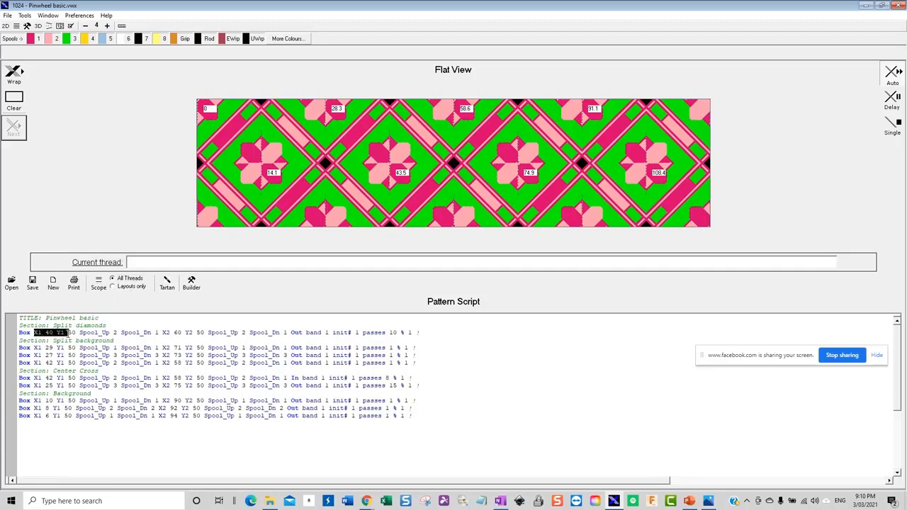
left_click(41, 338)
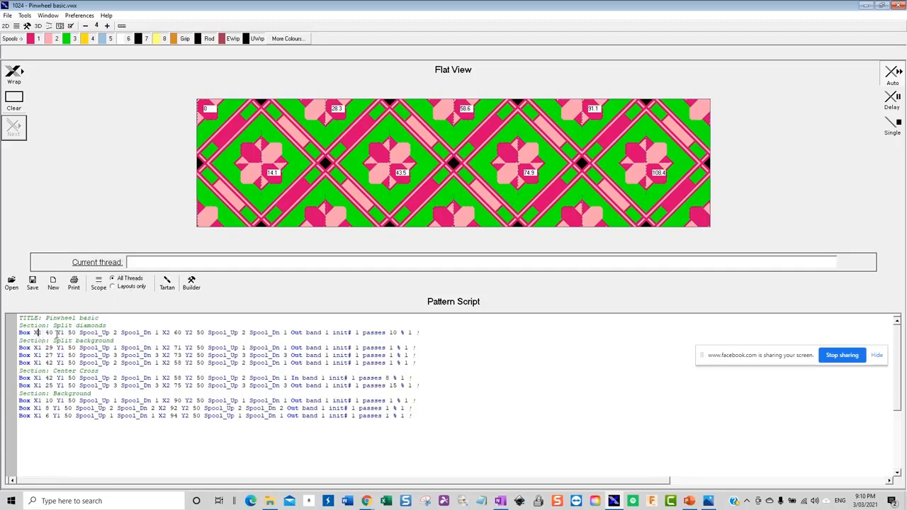
- Reduce the design to a single pattern repeat and wrap it with all threads
left_click(85, 26)
left_click(85, 26)
left_click(85, 25)
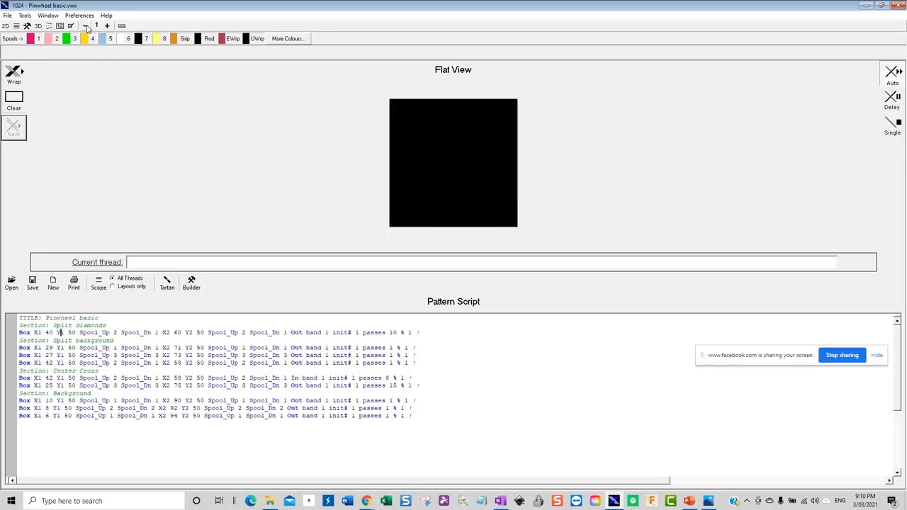
left_click(17, 76)
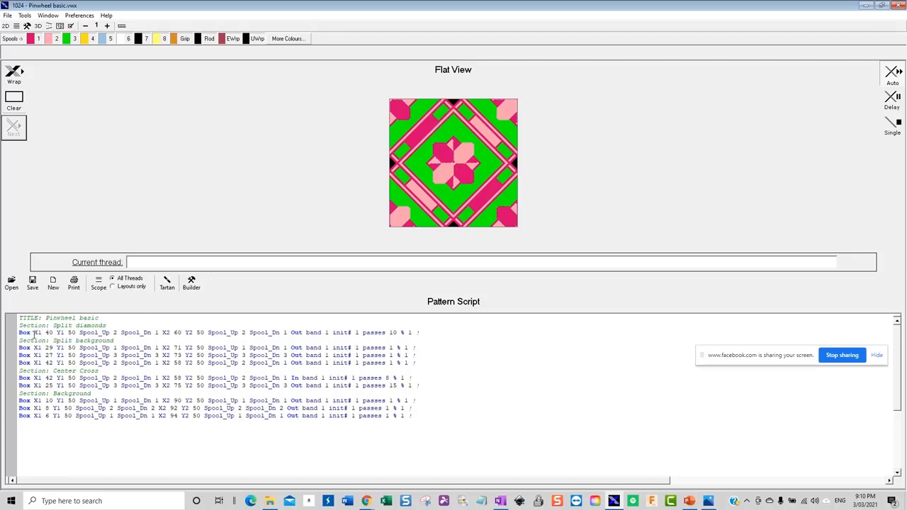
- Load the Split diamonds Box line into the Script Builder, and place the builder clear of the wrap and script
left_click_drag(34, 331, 76, 332)
left_click(20, 333)
left_click(191, 284)
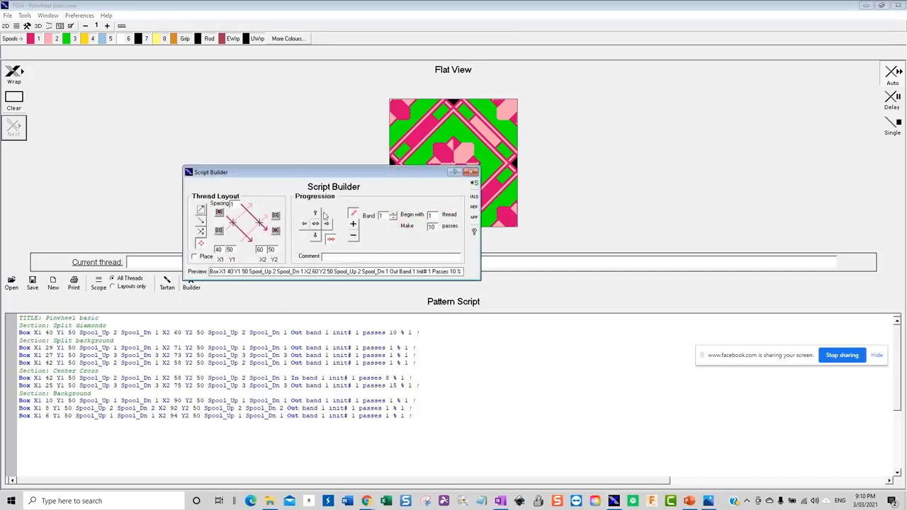
left_click_drag(343, 168, 597, 358)
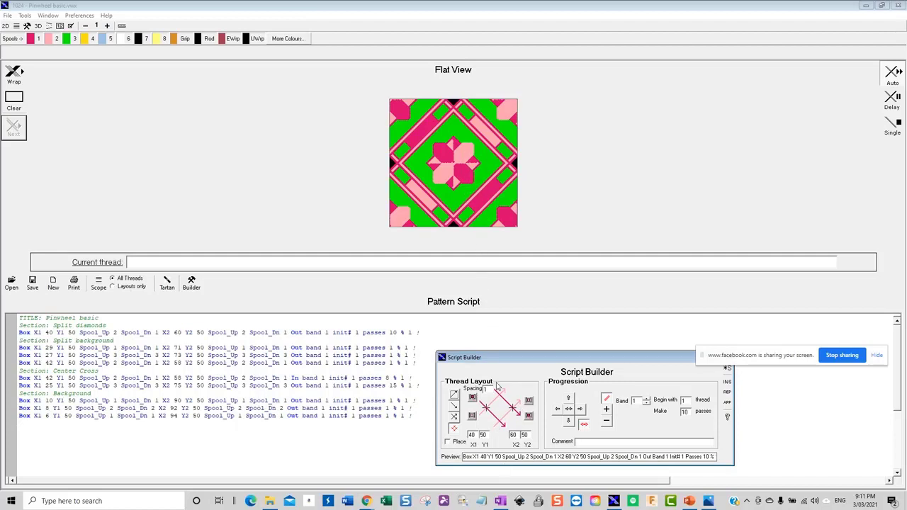
- Preview the Thread_Up and Cross thread layouts for the loaded line, and restore the Box layout
left_click(454, 397)
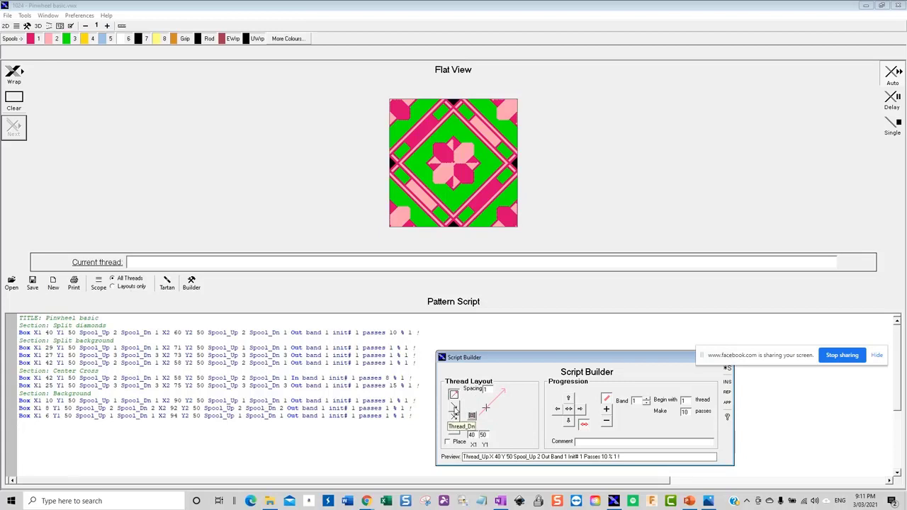
left_click(454, 417)
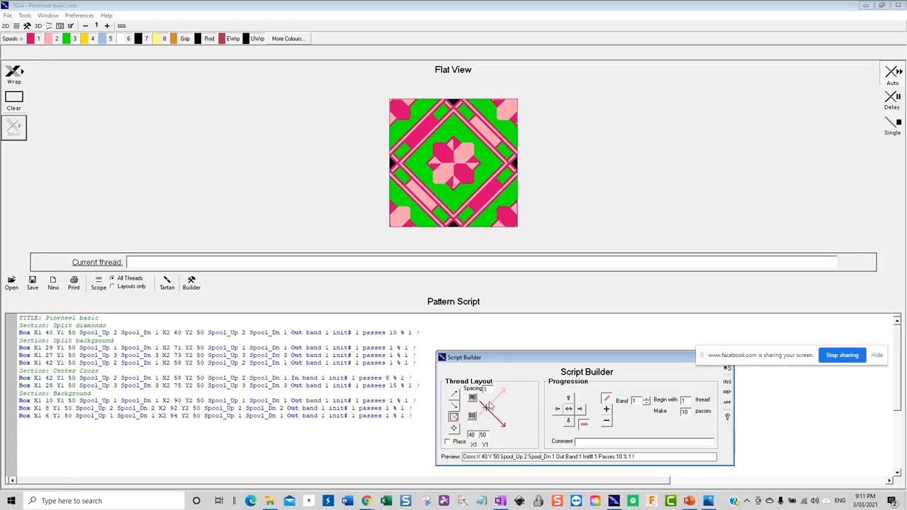
left_click(454, 429)
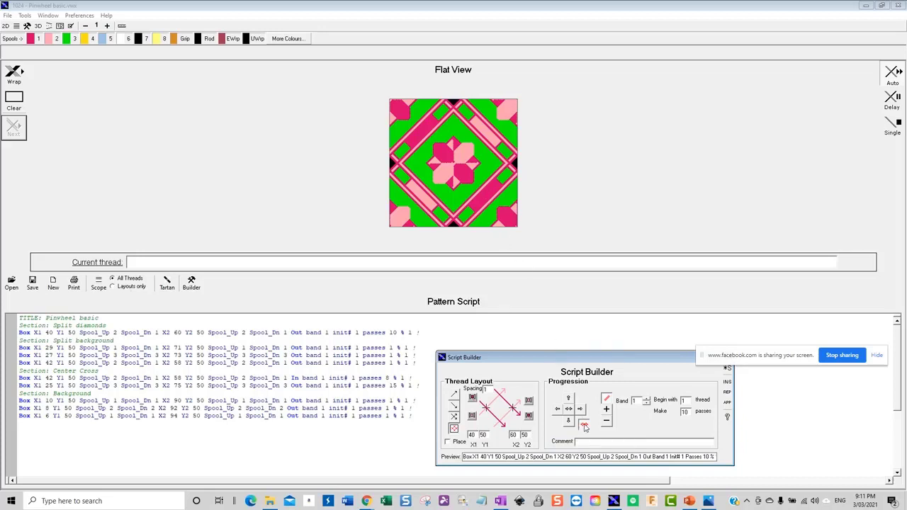
- Compare the Band and Plus progression types for the outward progression, leaving Plus 1 selected with 10 passes
left_click(583, 424)
left_click(606, 409)
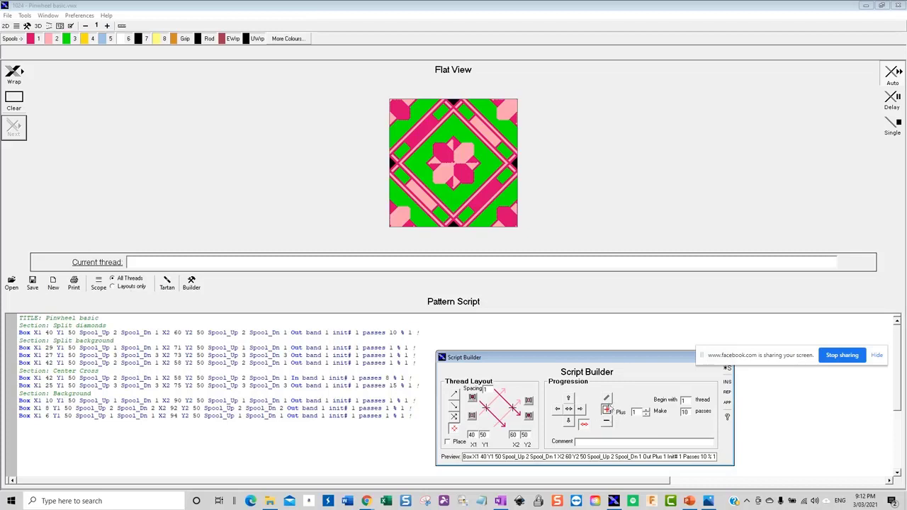
left_click(607, 400)
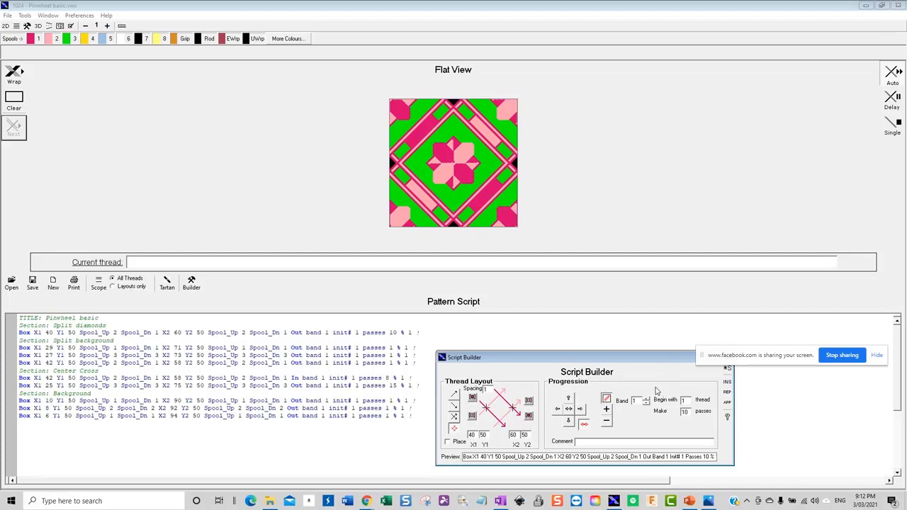
left_click(606, 410)
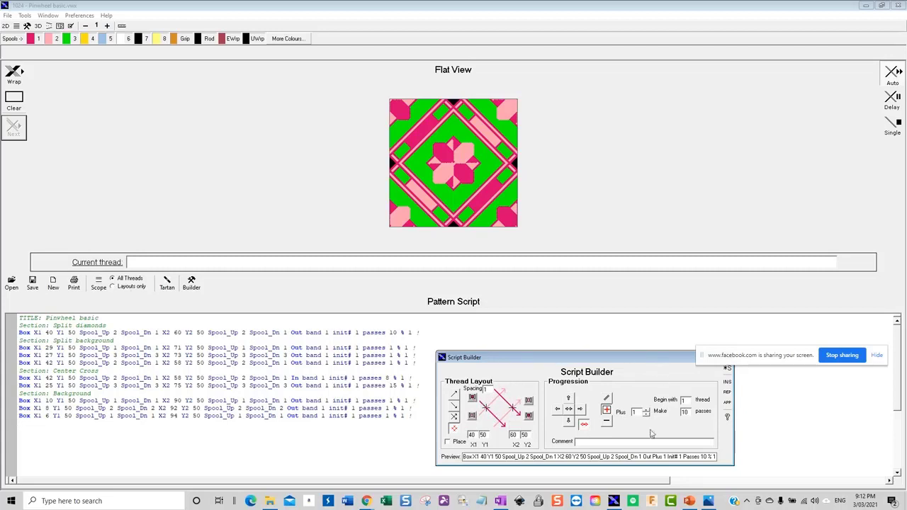
left_click(688, 401)
- Clear the wrapped single repeat from the Flat View, keeping the Script Builder open over the pattern script
left_click_drag(674, 362, 711, 248)
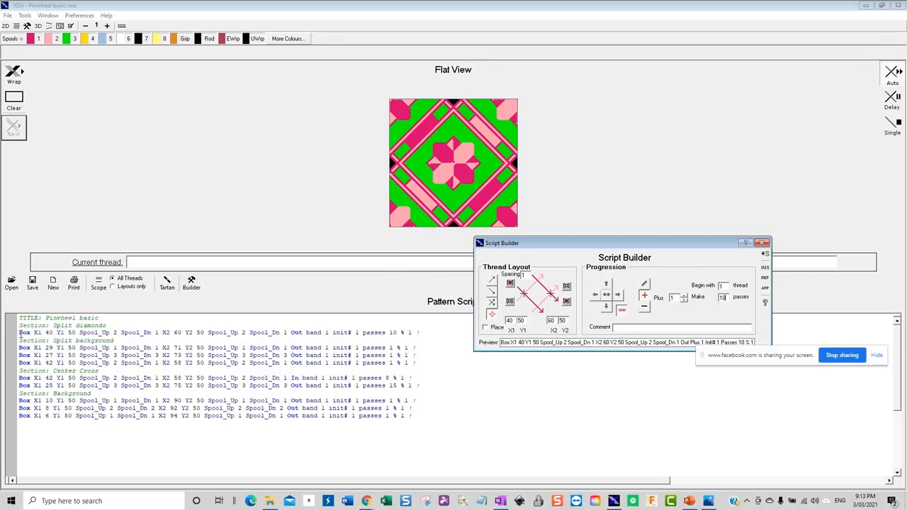
left_click(419, 331)
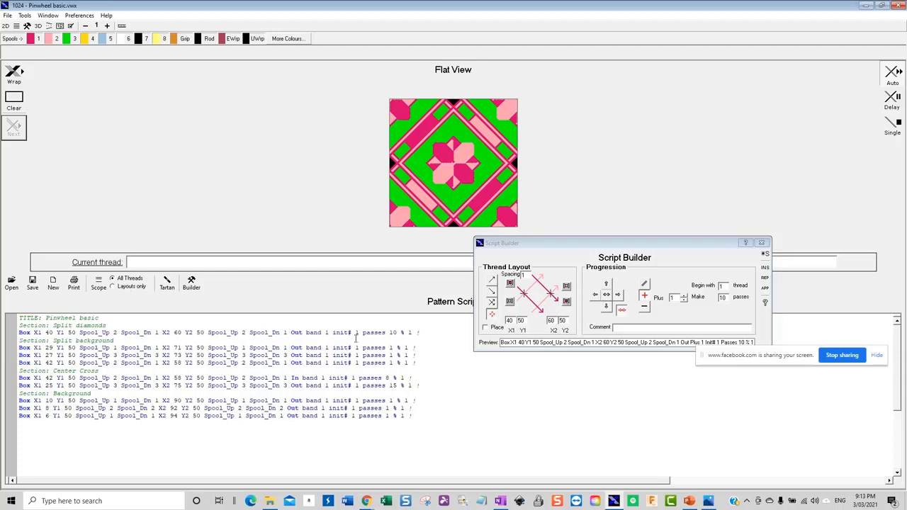
left_click_drag(657, 243, 582, 330)
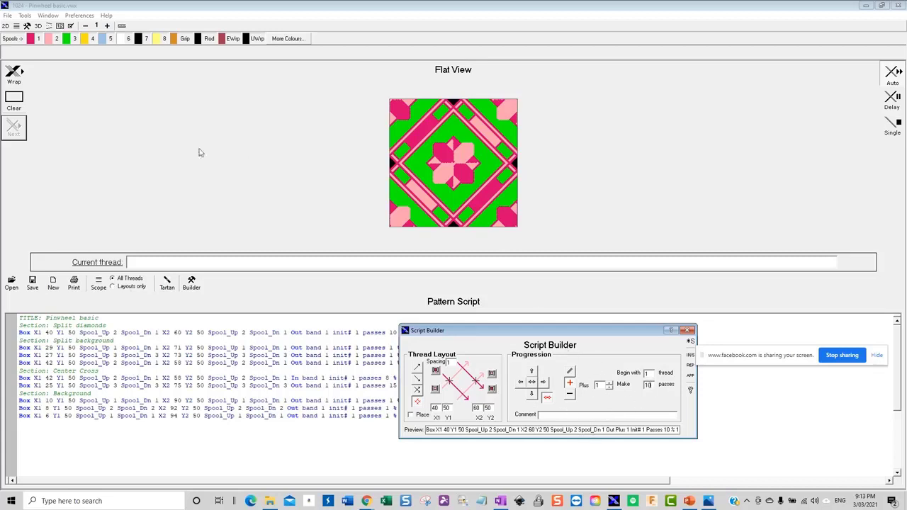
left_click(17, 103)
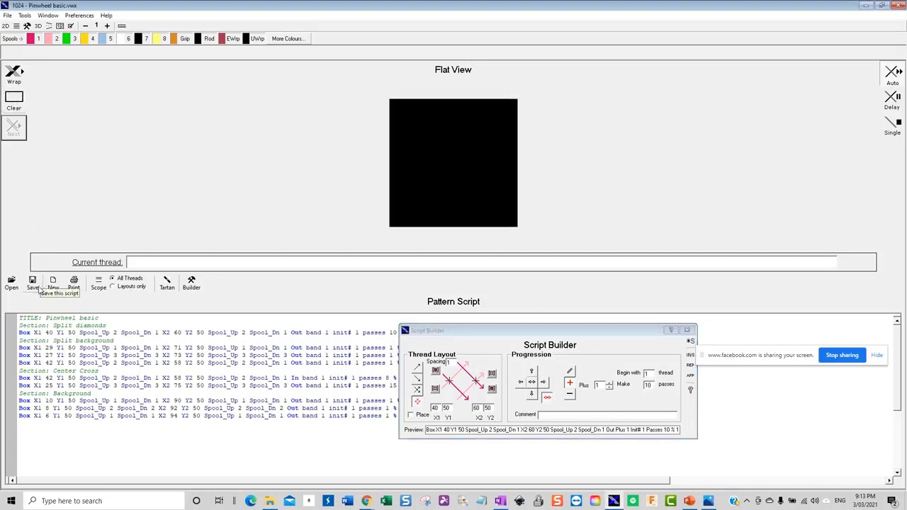
- Start a new pattern script titled "test" with a section named "my 1st section"
left_click(53, 282)
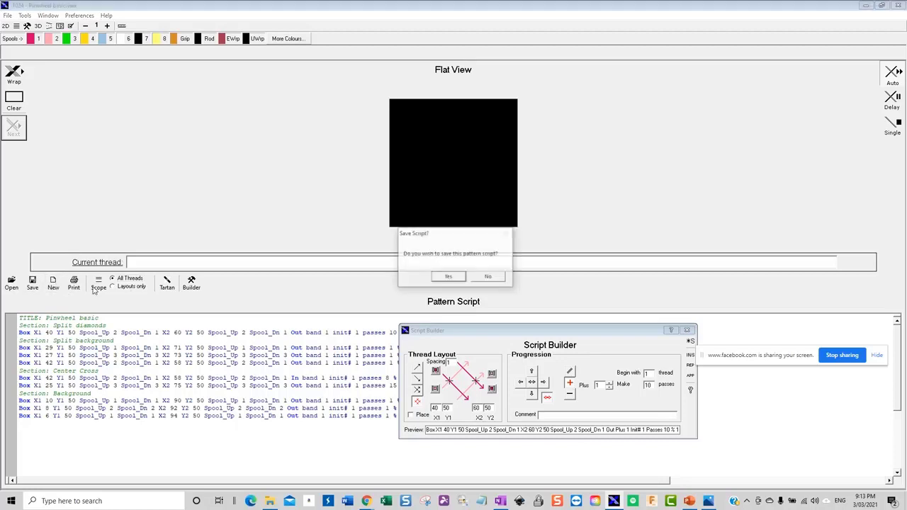
left_click(461, 280)
left_click(471, 280)
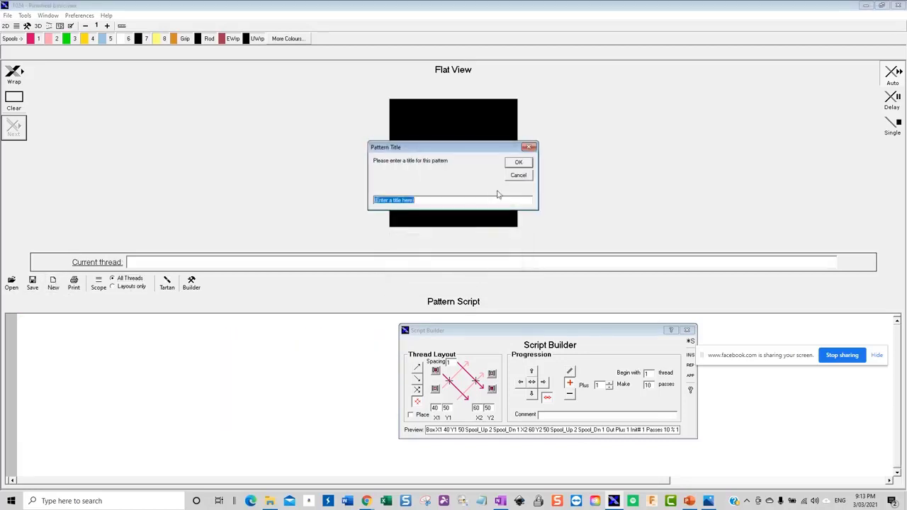
key("BackSpace")
key("Return")
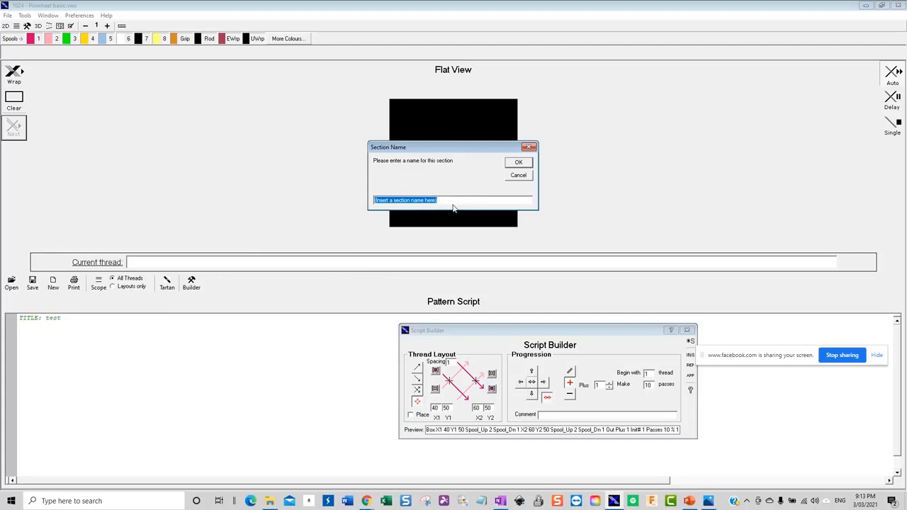
type("my 1st section")
key("Return")
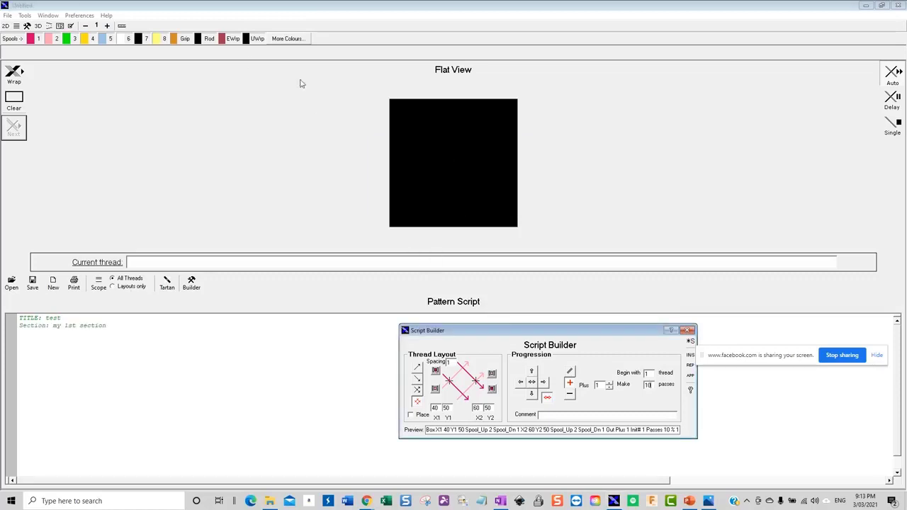
- Set the Rod and UWrp colours to 807-White from the ProWrap Nylon Colorfast library, and clear the Flat View
left_click(202, 41)
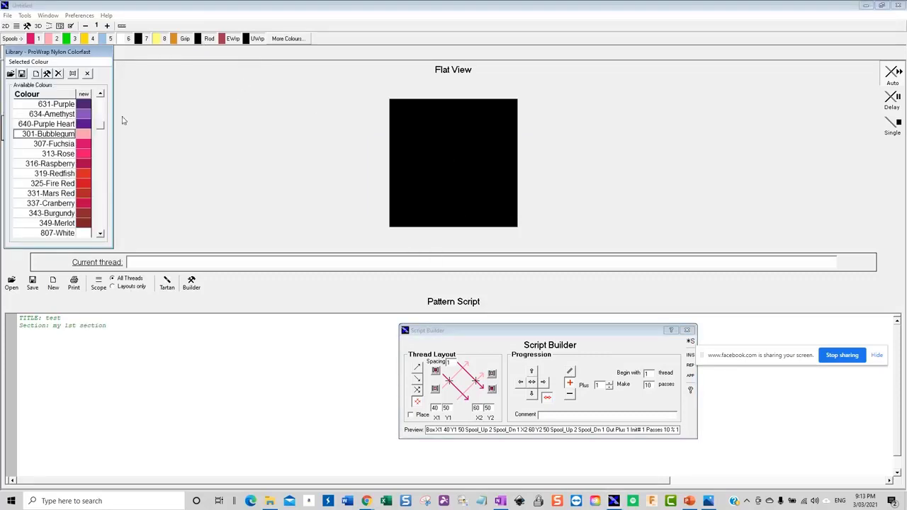
double_click(85, 233)
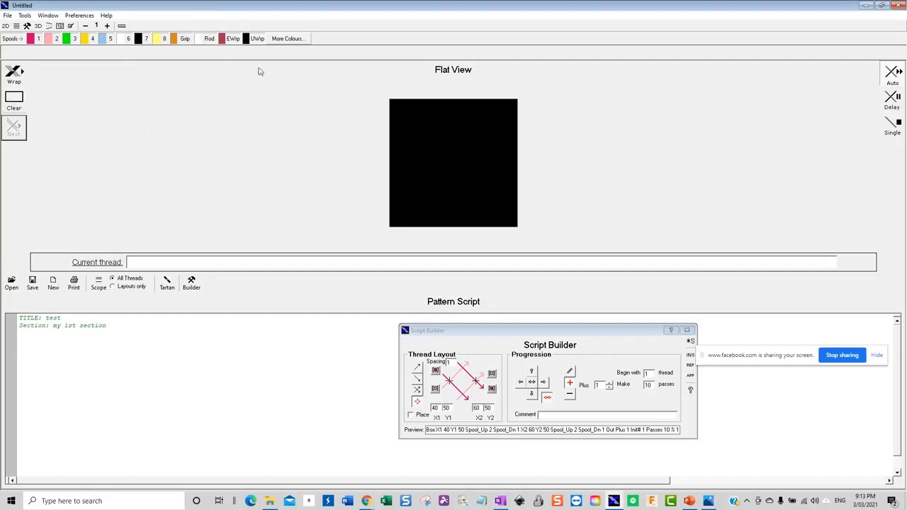
left_click(246, 40)
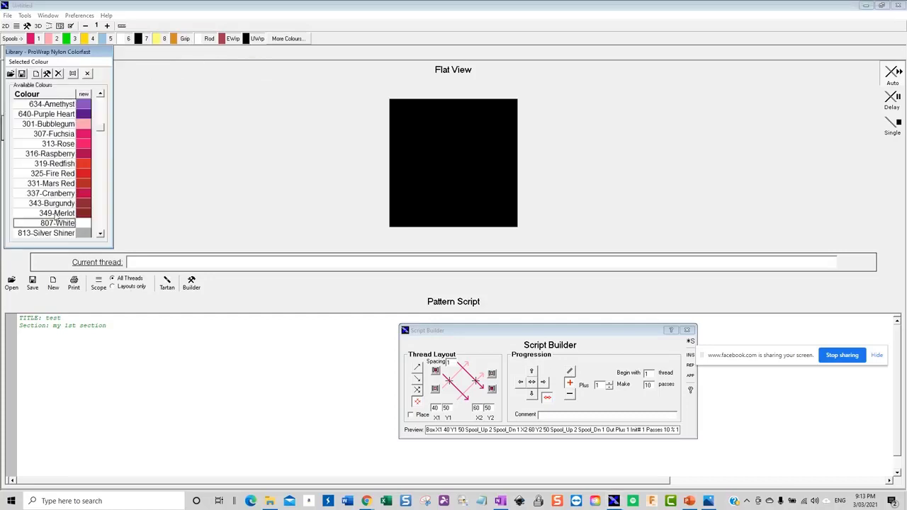
double_click(87, 223)
left_click(19, 105)
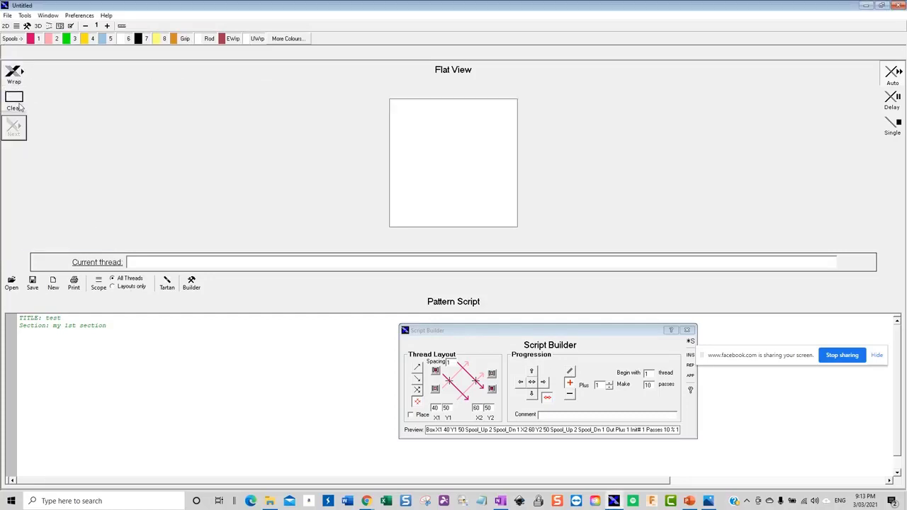
- Define a Cross thread layout in the Script Builder, with spool 3 (Green 2) for both threads and X1 at 50
left_click_drag(614, 328, 677, 254)
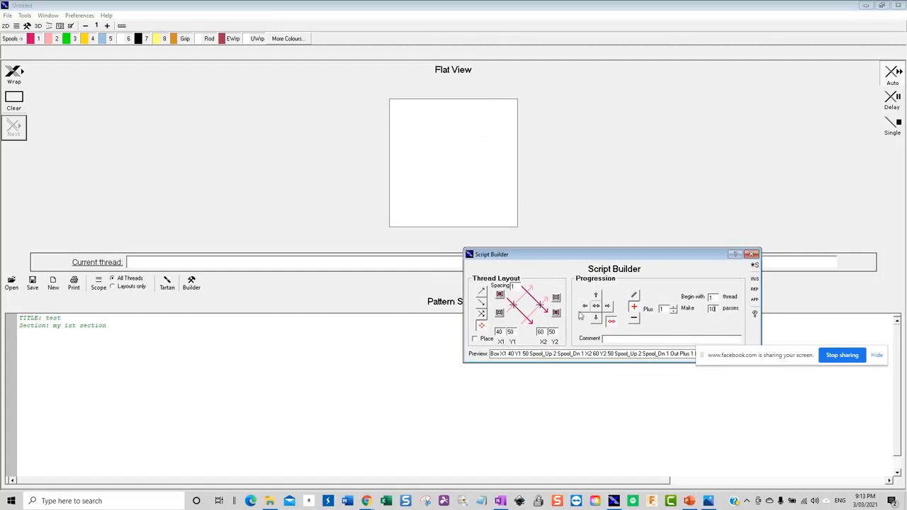
left_click(481, 315)
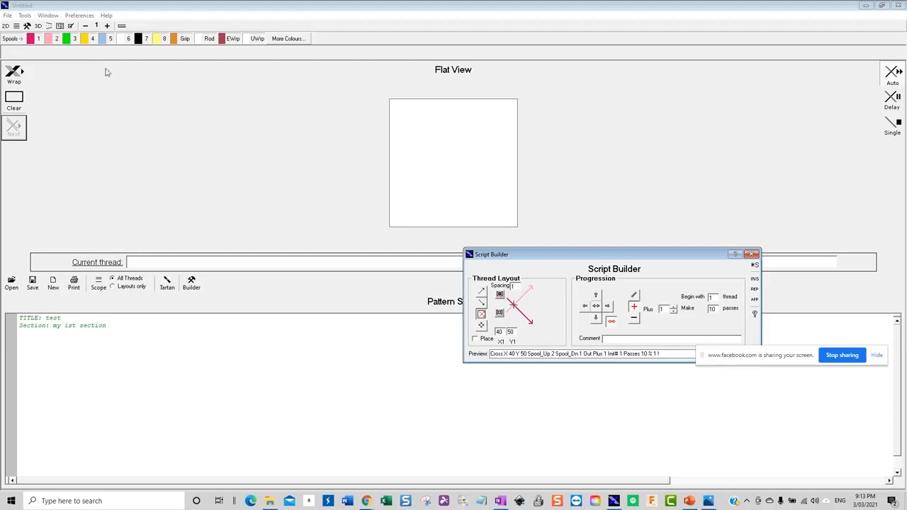
left_click(500, 296)
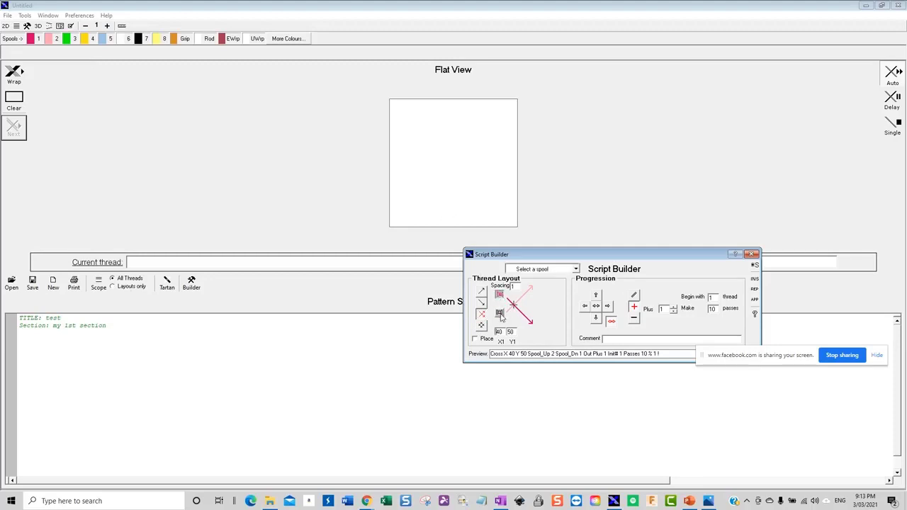
left_click(576, 269)
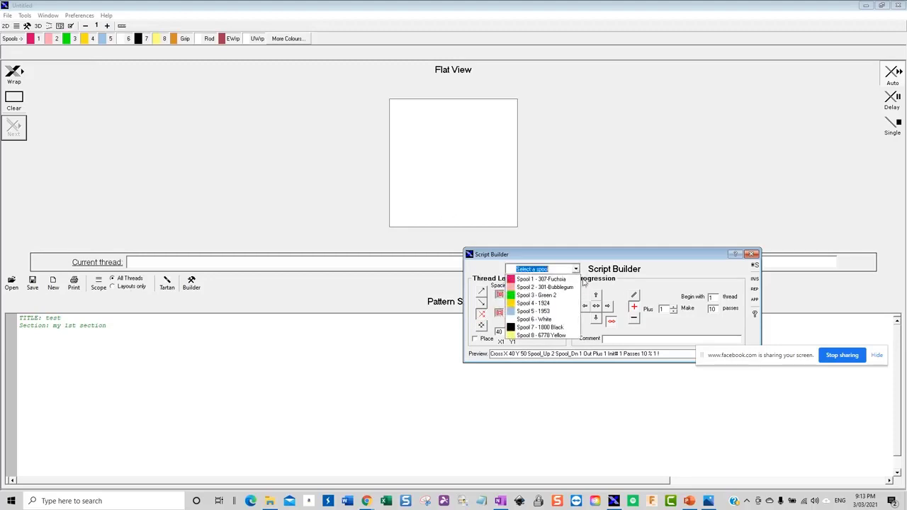
left_click(518, 296)
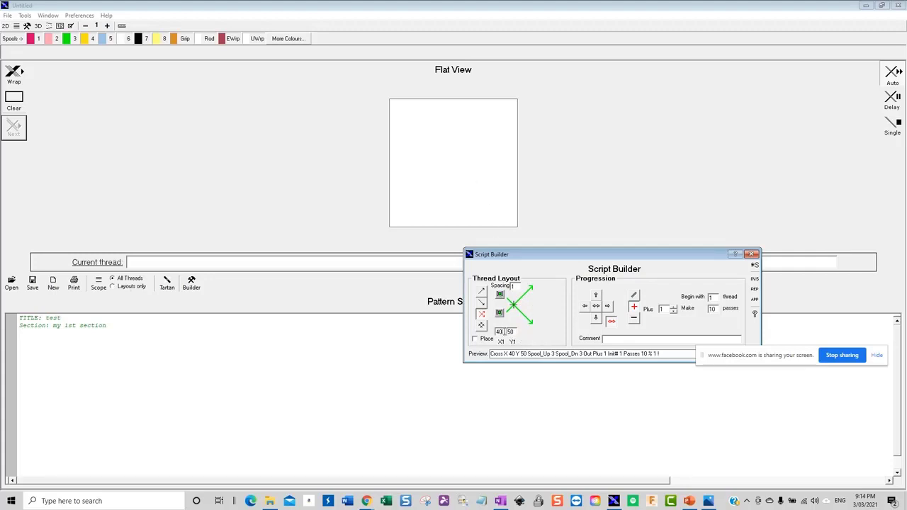
type("5")
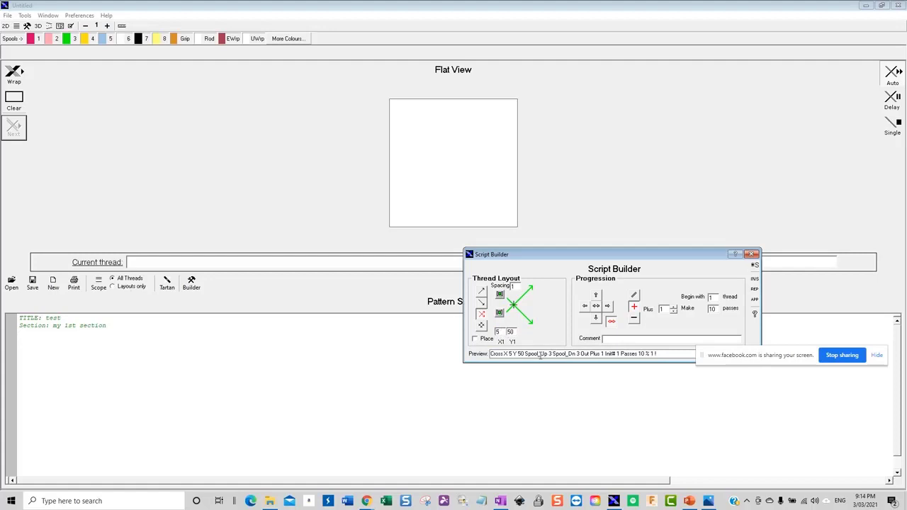
type("0")
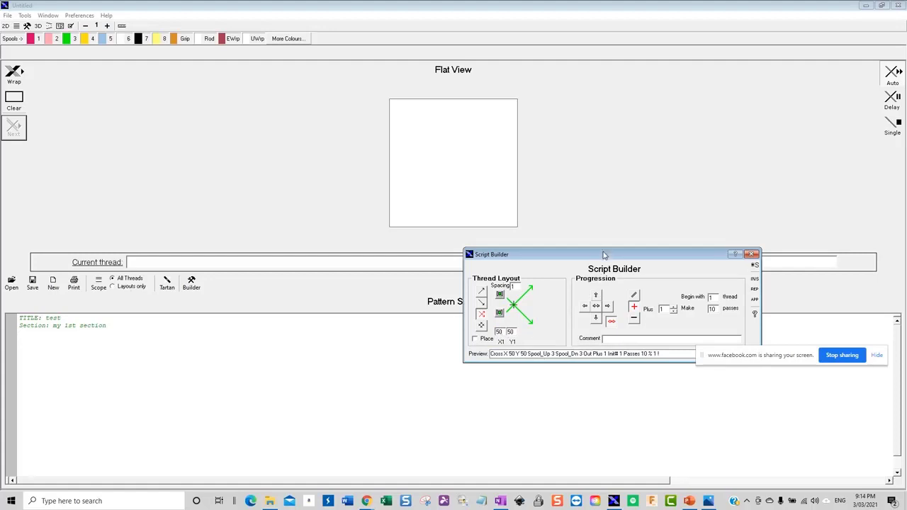
- Set the progression to make 5 passes, and append the Cross line to the pattern script
left_click_drag(604, 260, 472, 270)
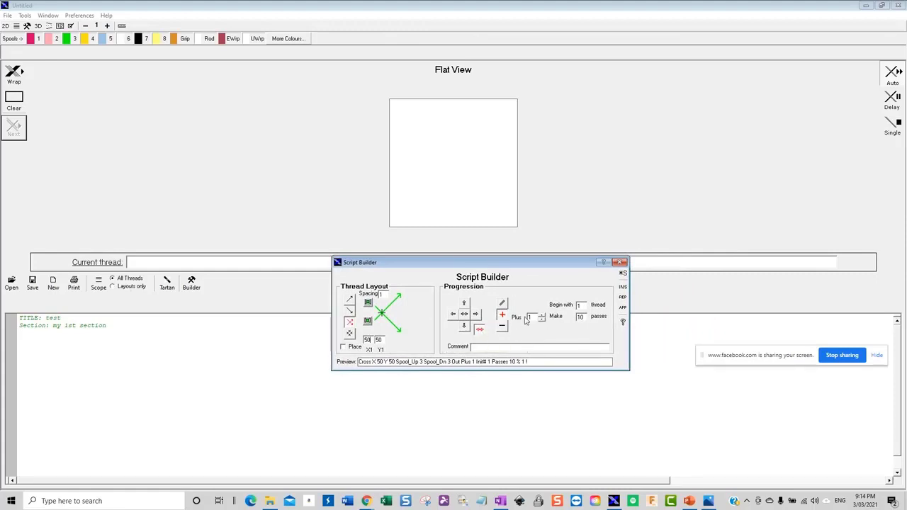
double_click(575, 316)
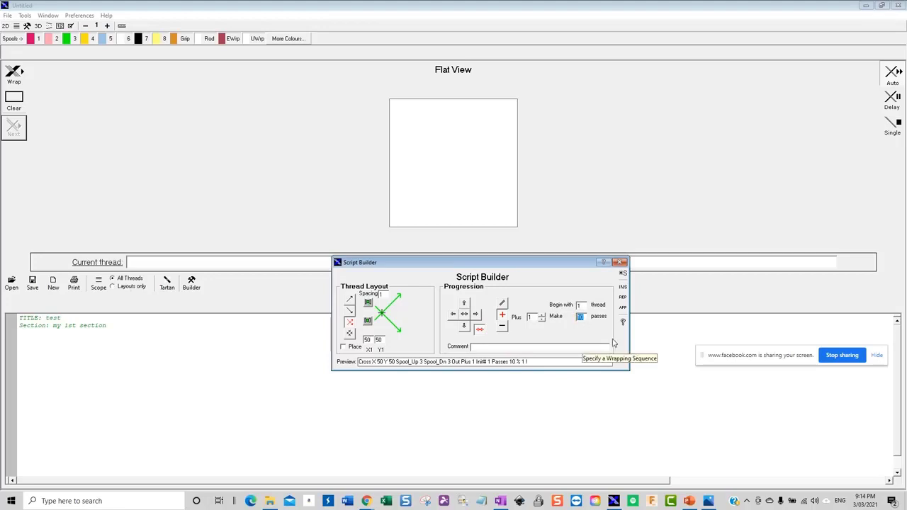
type("5")
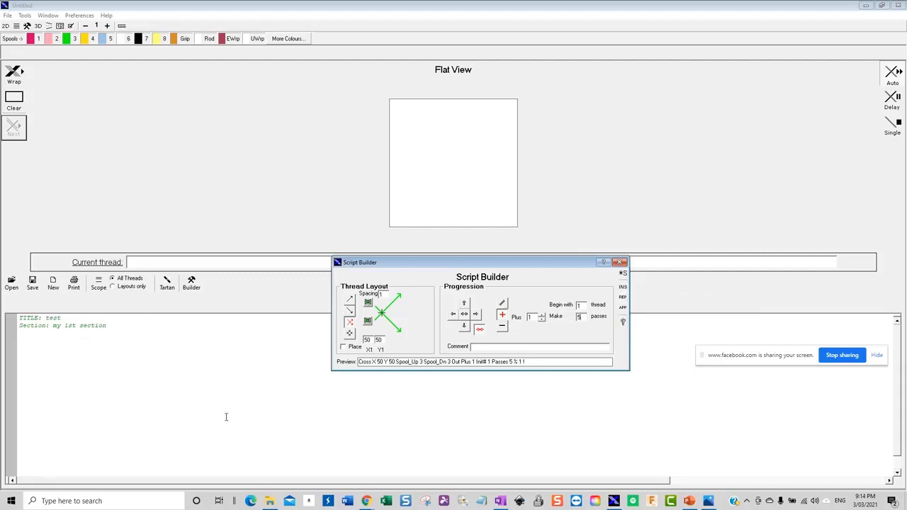
left_click(622, 308)
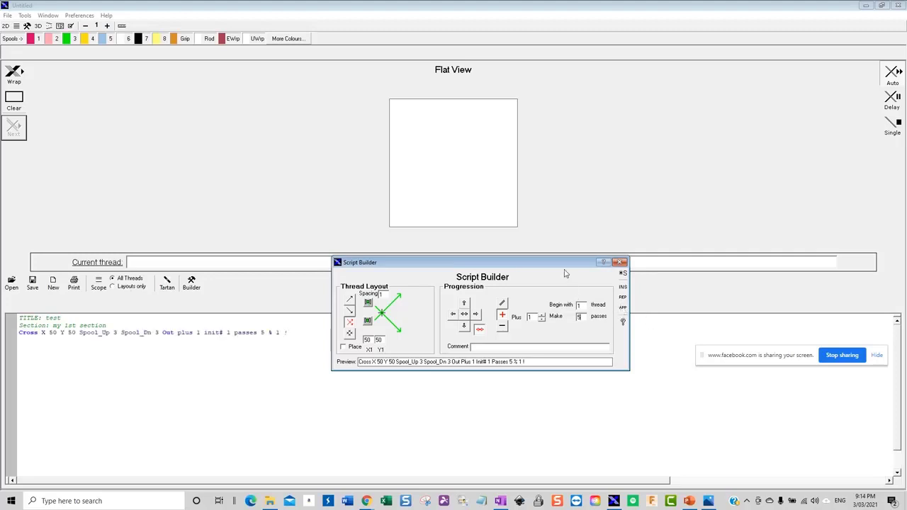
- Wrap the green cross in the Flat View with a delay between threads, switching to automatic wrapping to finish the passes
left_click_drag(564, 268, 634, 364)
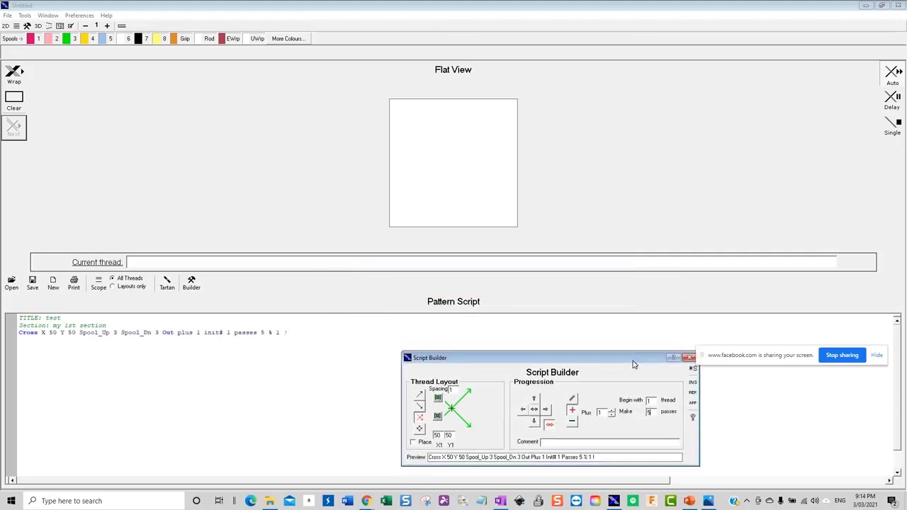
left_click(798, 144)
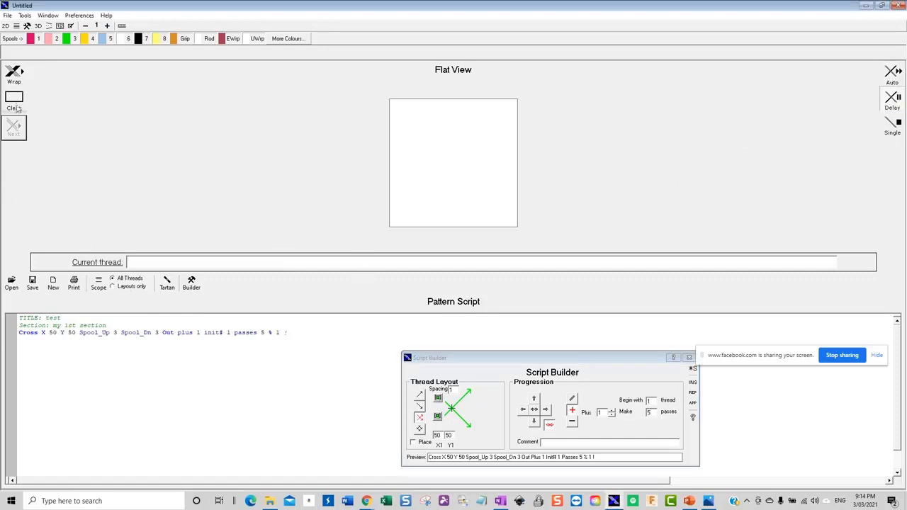
left_click(14, 73)
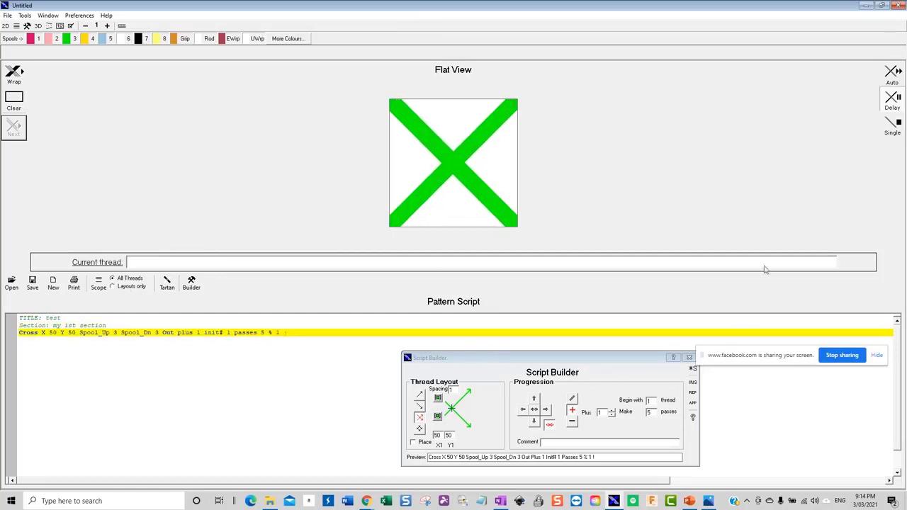
left_click(886, 77)
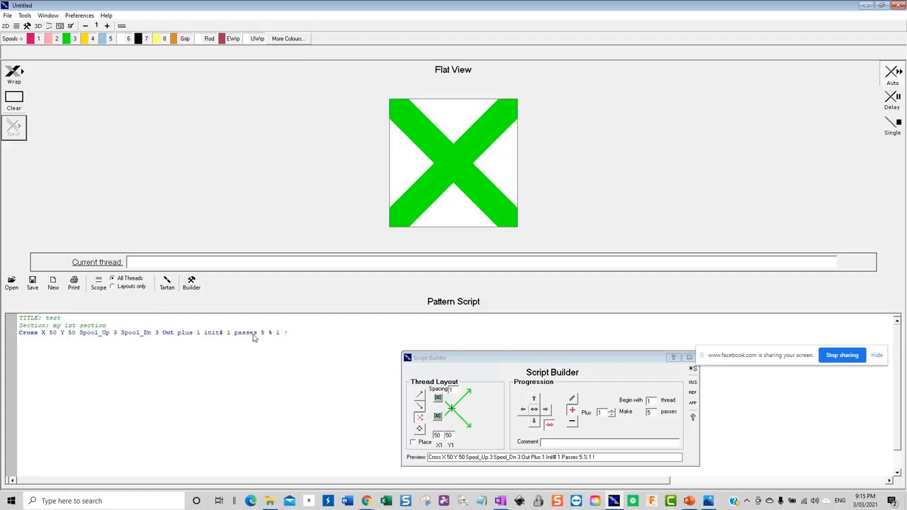
- Change the Cross line's down thread to spool 2 (301-Bubblegum), and highlight the Spool_Up and Spool_Dn values in the script
left_click_drag(489, 365, 404, 333)
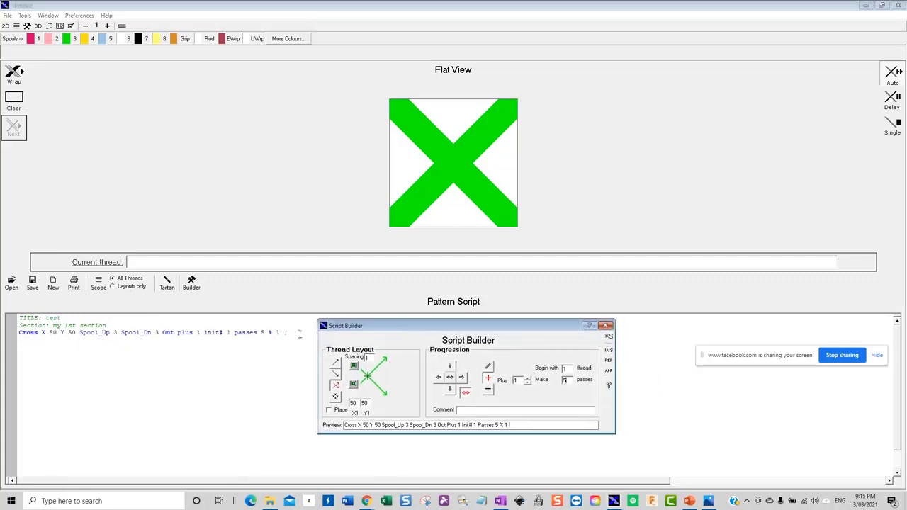
left_click(23, 328)
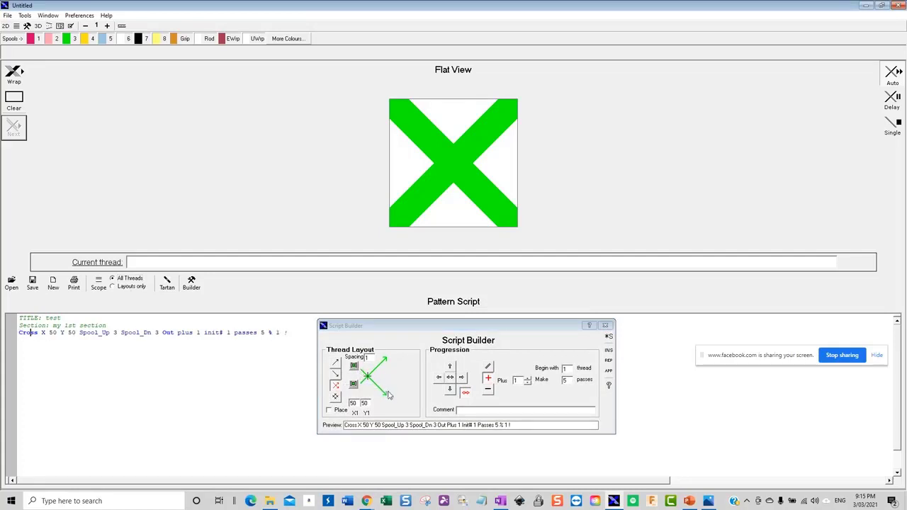
left_click(357, 370)
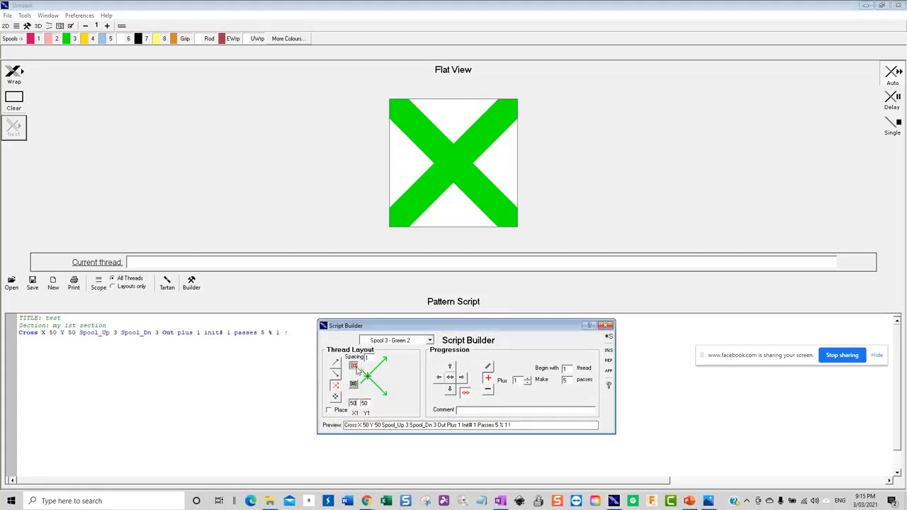
left_click(429, 340)
left_click(407, 359)
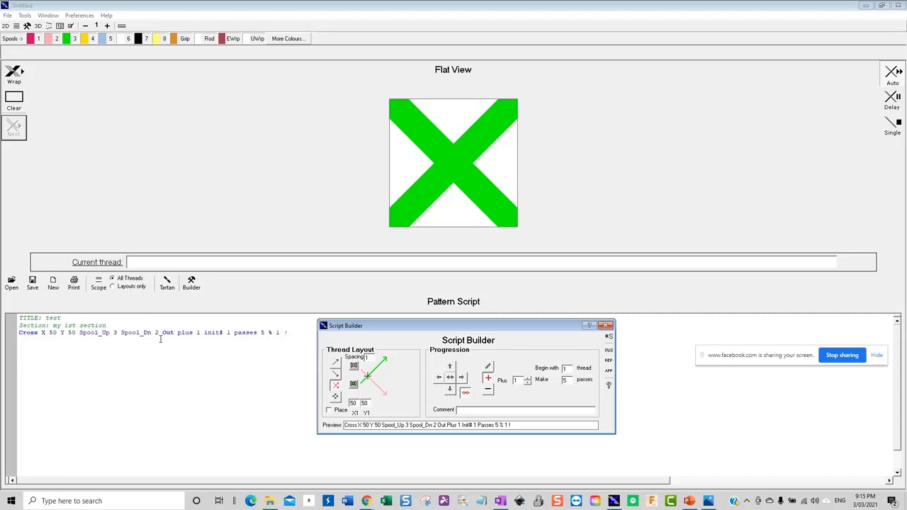
left_click_drag(80, 332, 118, 332)
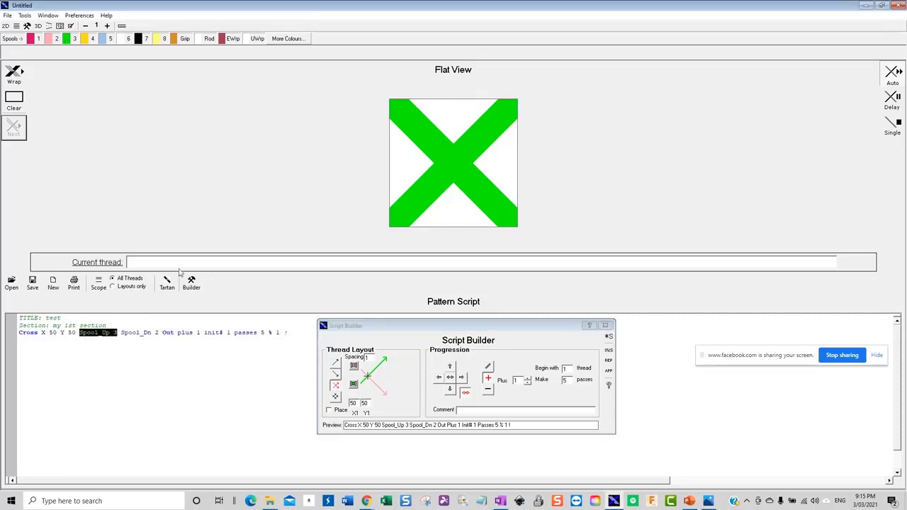
left_click_drag(159, 332, 126, 332)
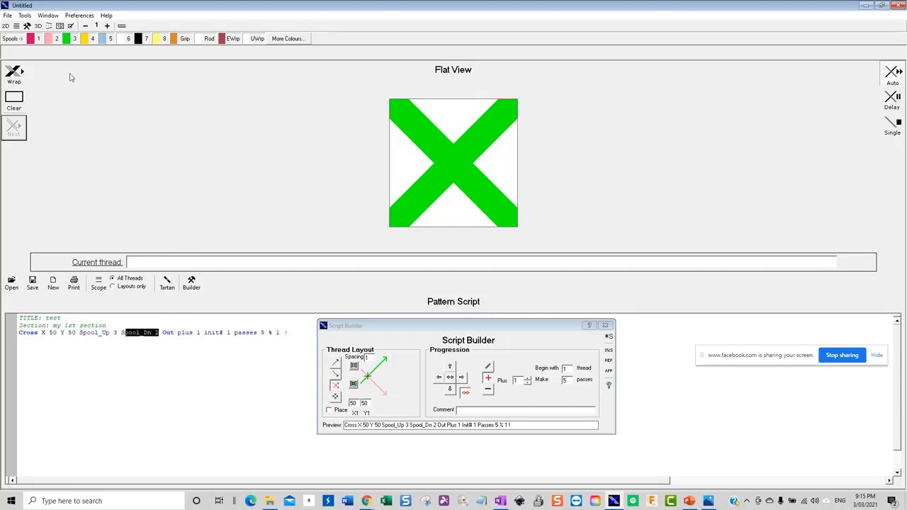
- Wrap the two-colour cross automatically in the Flat View, with the Script Builder placed below the script line
left_click_drag(476, 327, 446, 371)
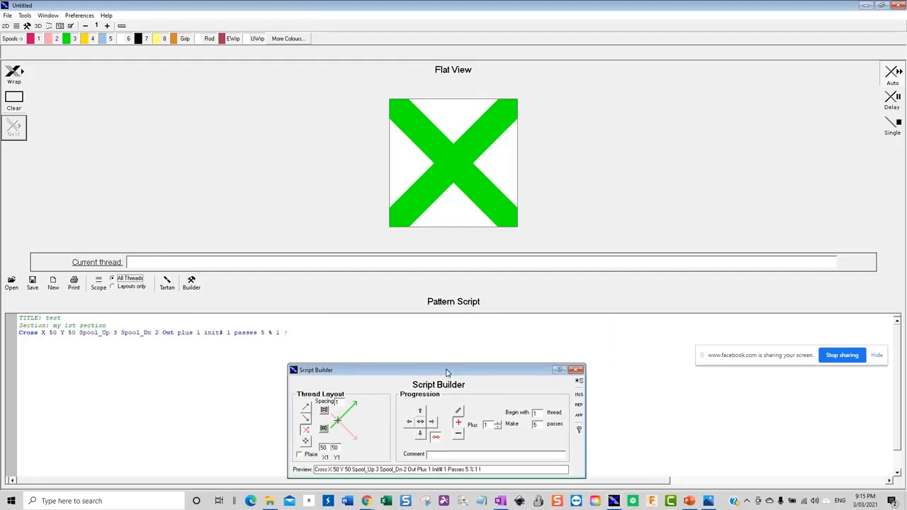
left_click(13, 76)
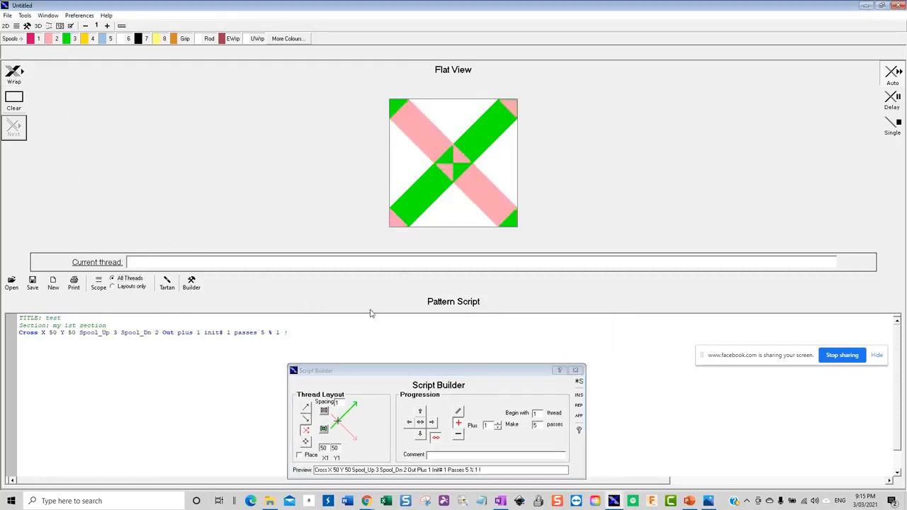
left_click(578, 373)
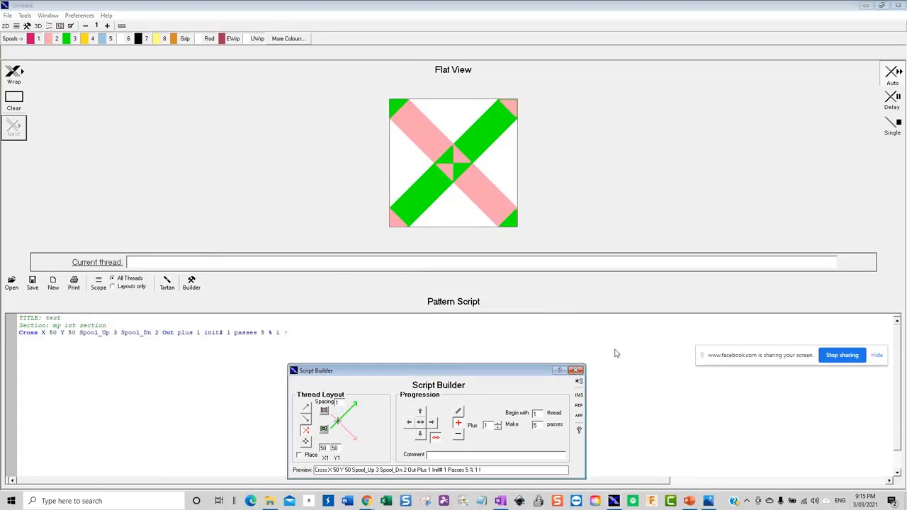
- Clear the two-colour cross and rewrap it with a delay between threads, keeping the Script Builder just below the script line
left_click(893, 101)
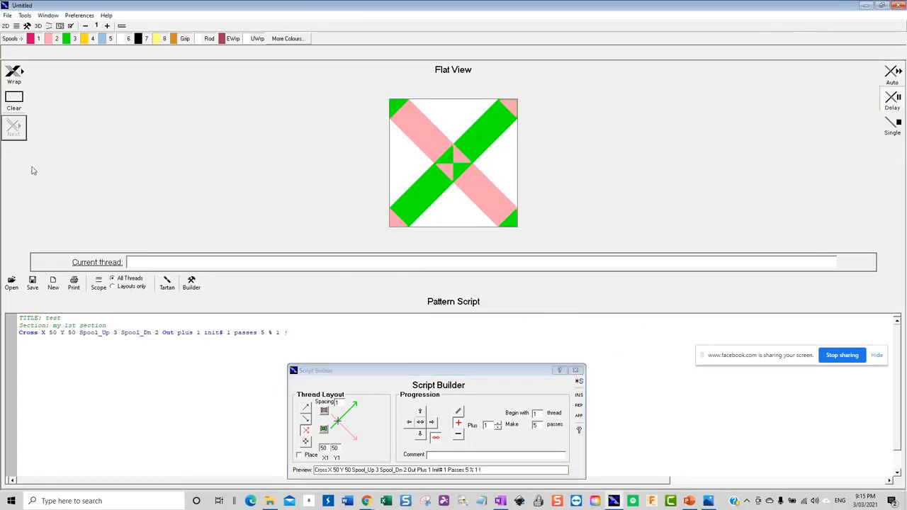
left_click(28, 97)
left_click(13, 75)
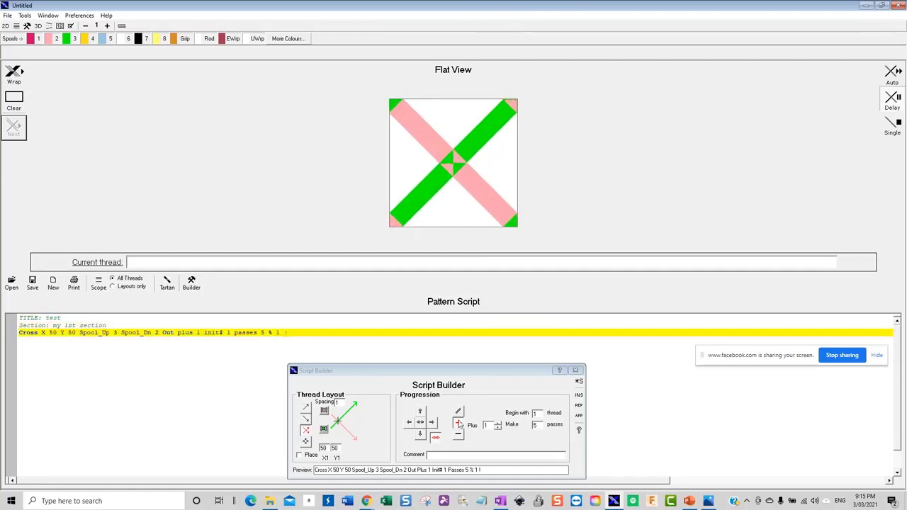
left_click_drag(511, 371, 516, 347)
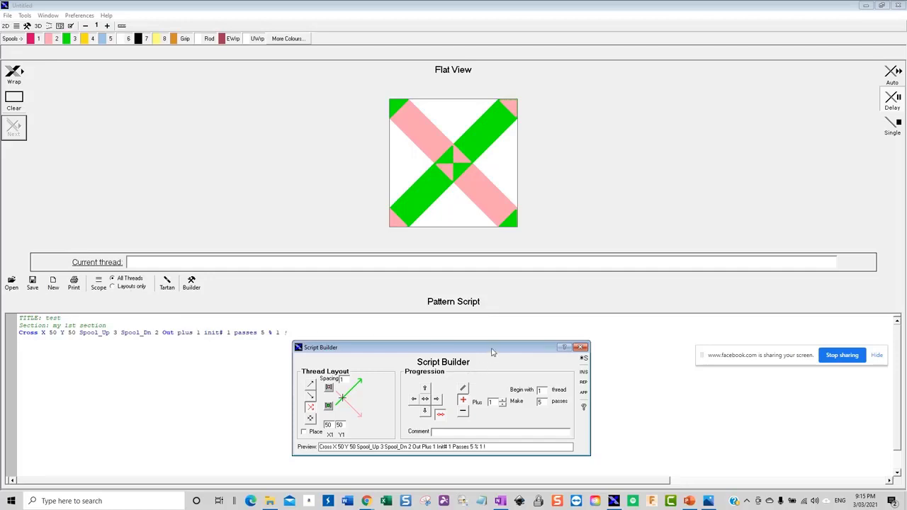
- Choose the Box thread layout in the Script Builder and set all four of its threads to spool 7 (1800 Black)
left_click_drag(491, 348, 493, 356)
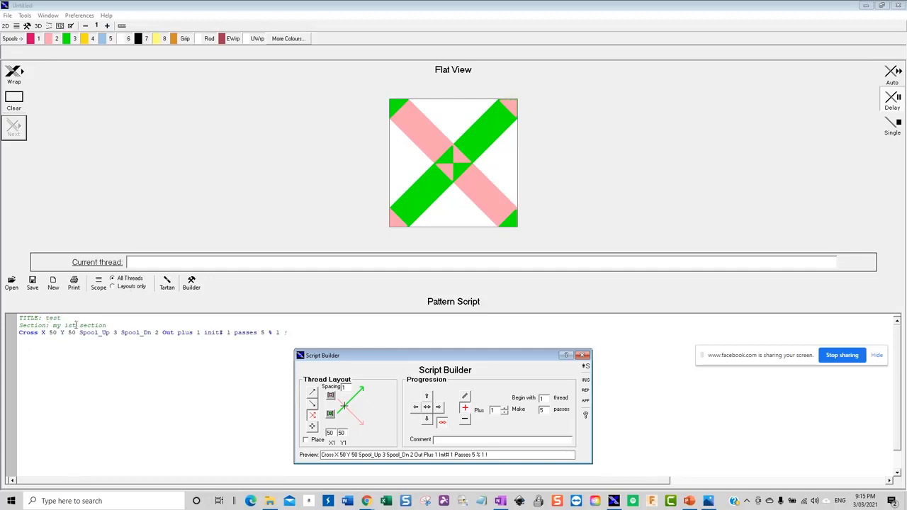
left_click(293, 332)
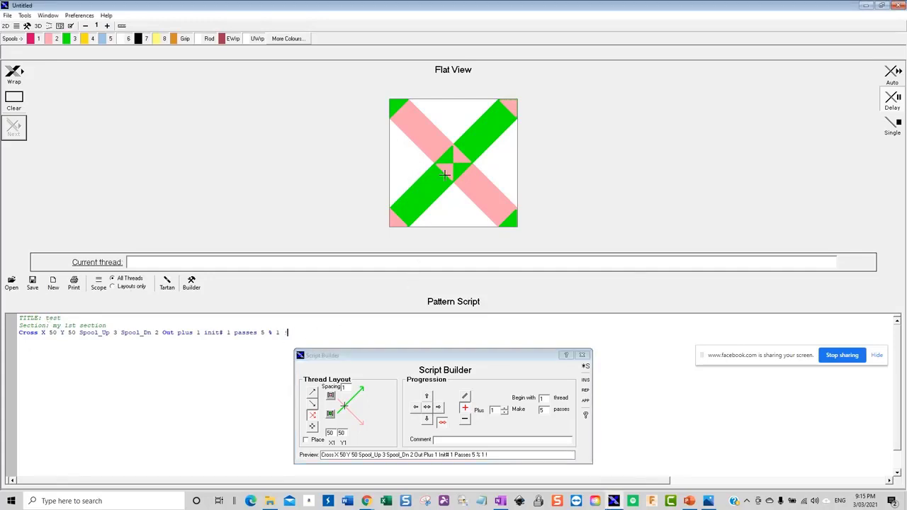
left_click(312, 430)
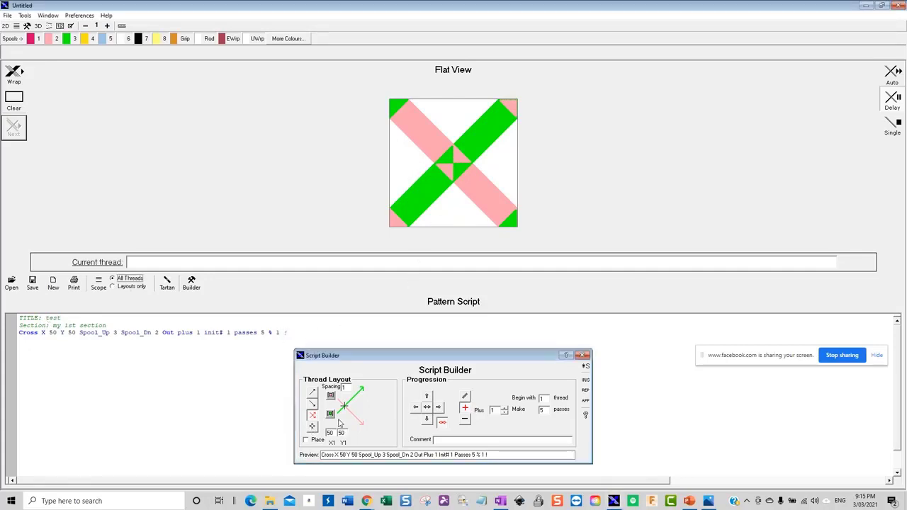
left_click(314, 427)
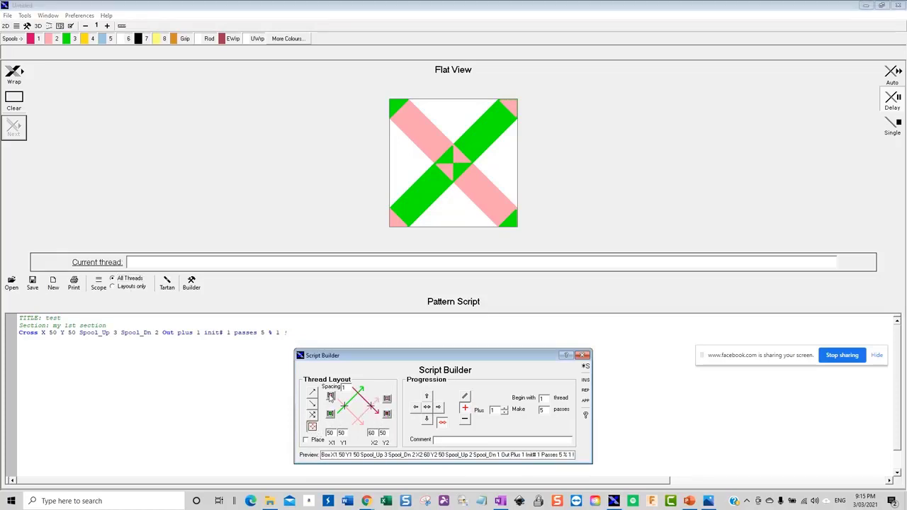
left_click(330, 397)
left_click(330, 414)
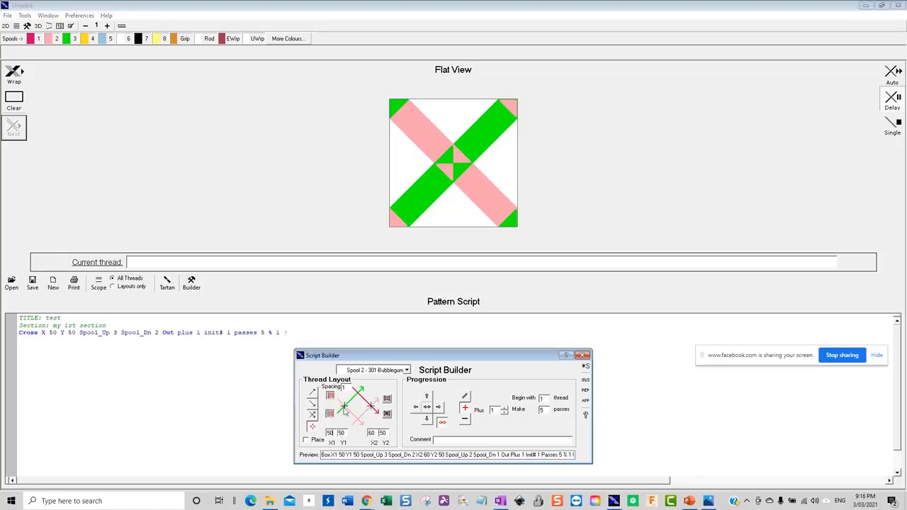
left_click(387, 398)
left_click(386, 414)
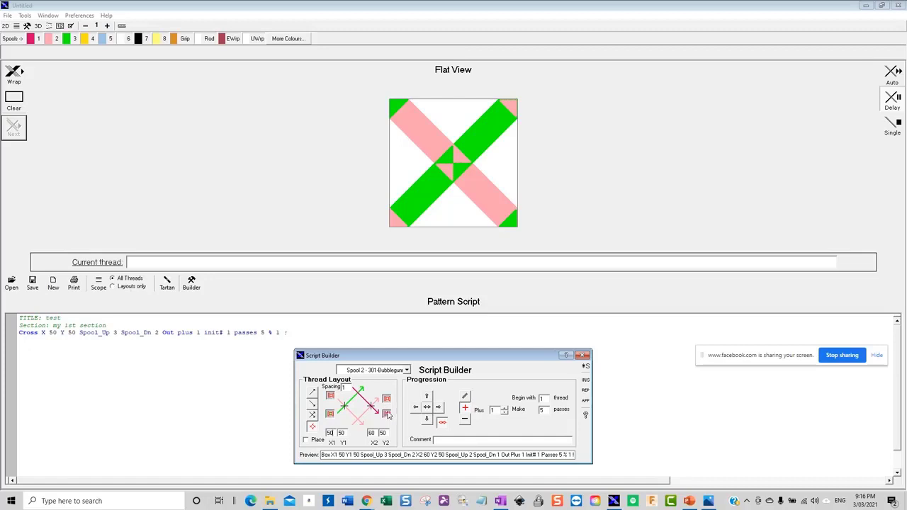
left_click(402, 373)
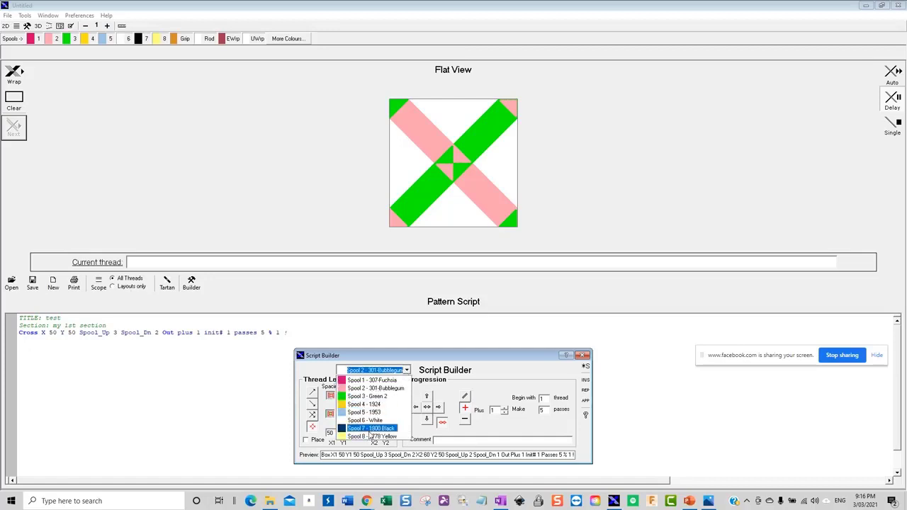
left_click(371, 429)
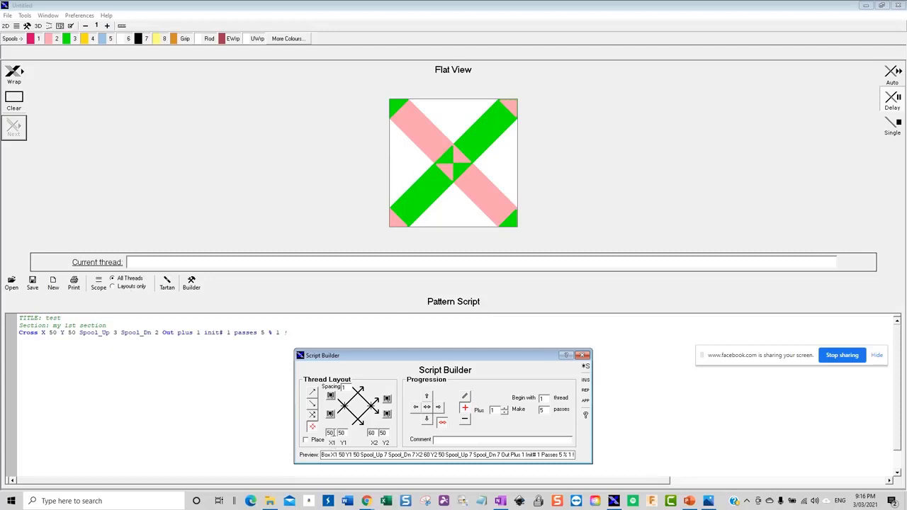
- Set the Box to X1 15 and X2 85 with an inward Band 1 progression, and append its line to the script
type("15")
double_click(371, 433)
type("85")
left_click(428, 409)
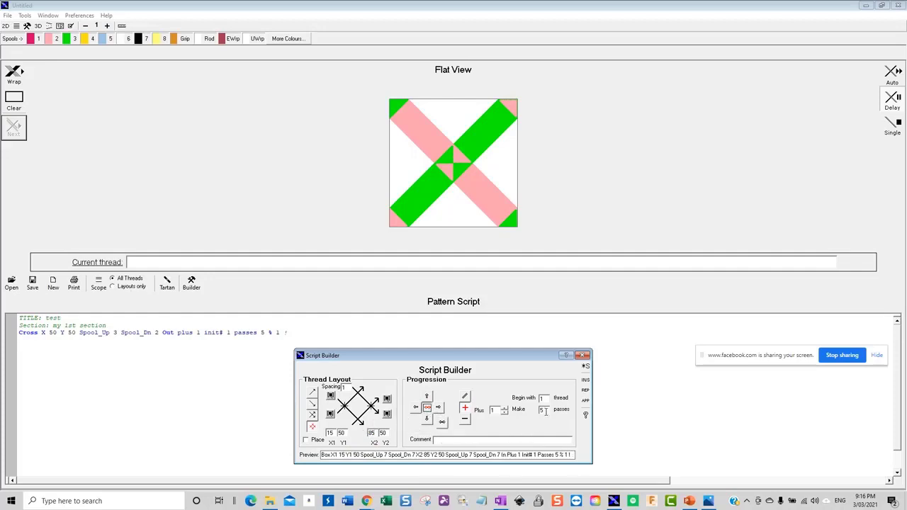
left_click(465, 397)
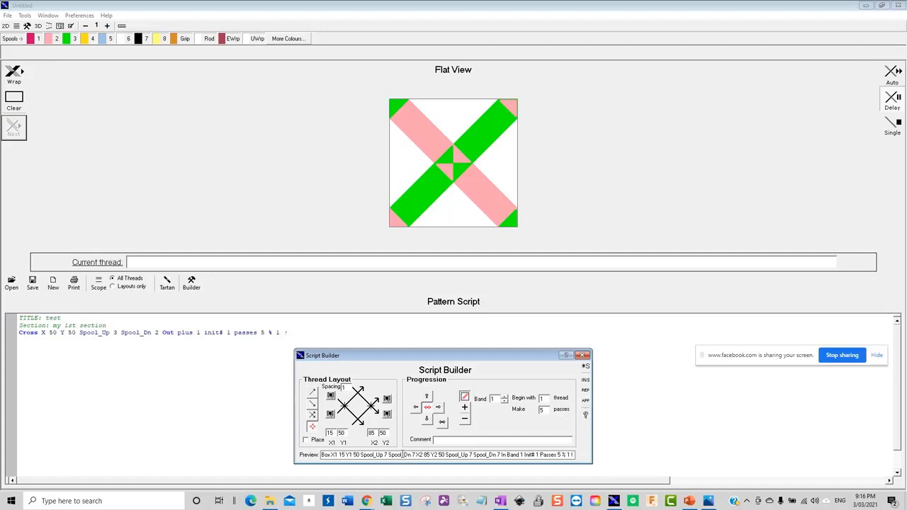
left_click_drag(322, 454, 574, 454)
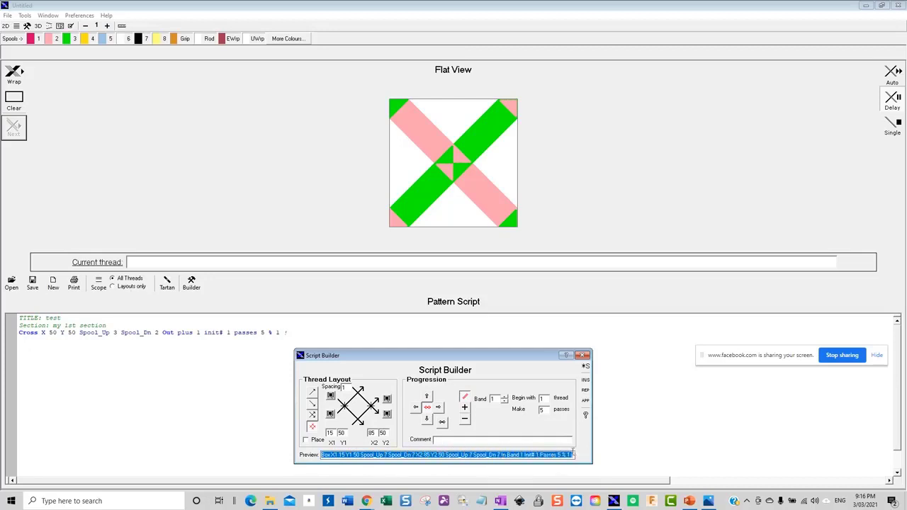
left_click(586, 401)
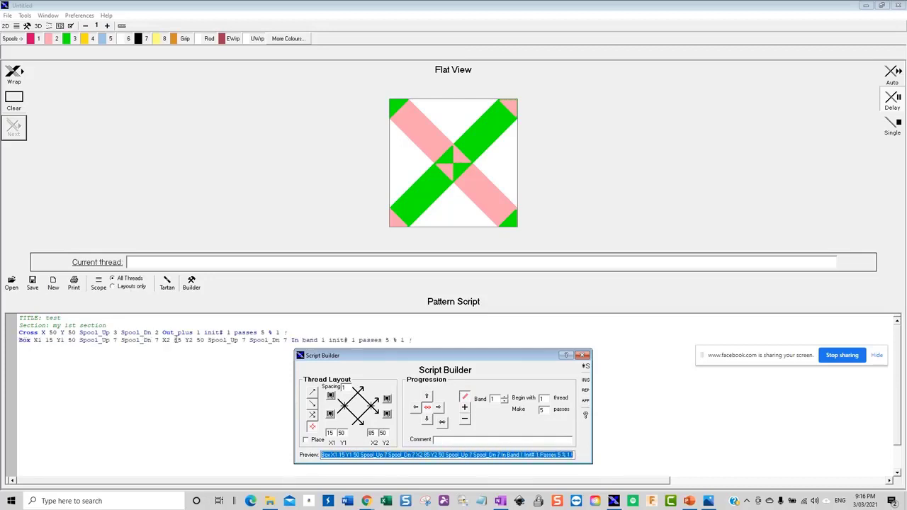
- Clear the Flat View and wrap the cross together with the black box, with the Script Builder moved clear of the script lines
left_click_drag(388, 362, 385, 373)
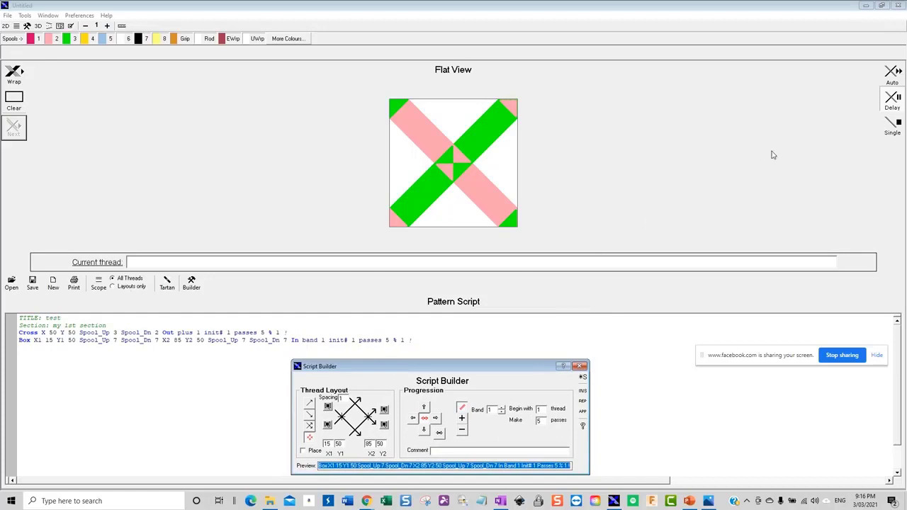
left_click(14, 103)
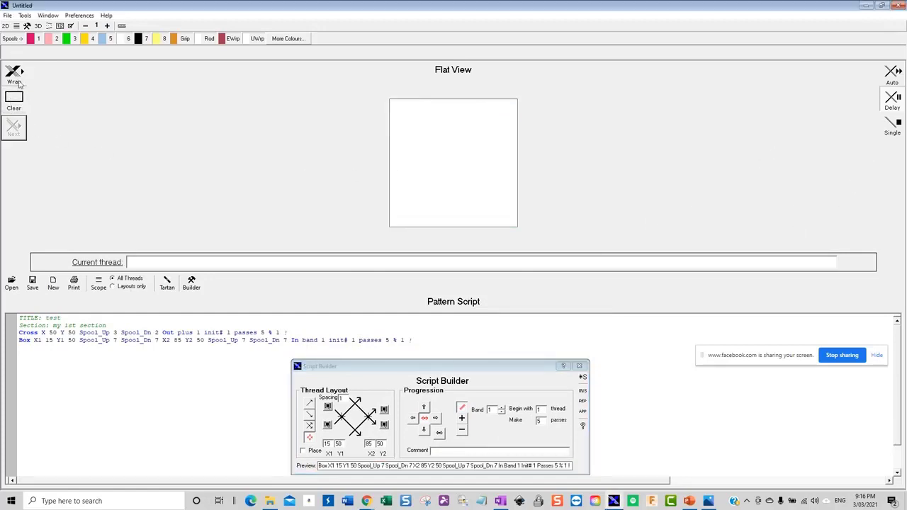
left_click(14, 75)
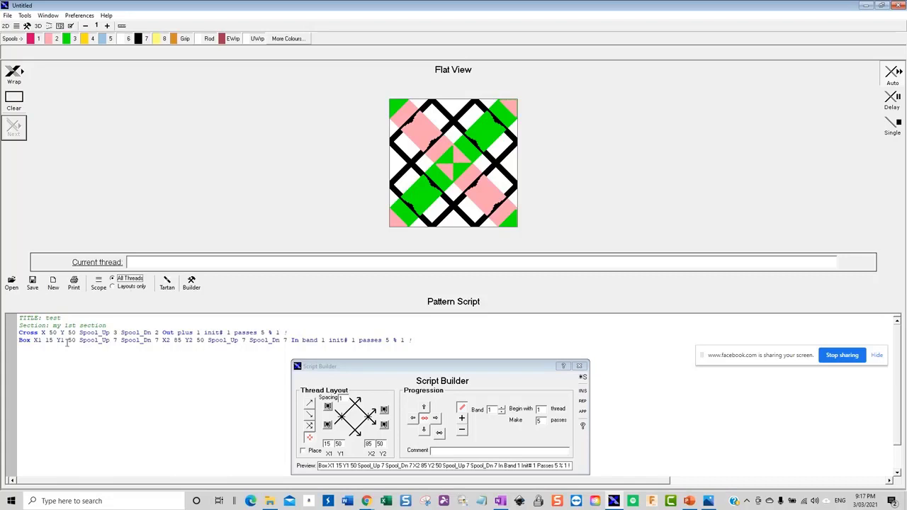
- Edit the Box line in the script to X1 25 and X2 75, and rewrap the cleared Flat View
left_click(49, 340)
key("BackSpace")
type("2")
left_click(182, 340)
key("BackSpace")
key("BackSpace")
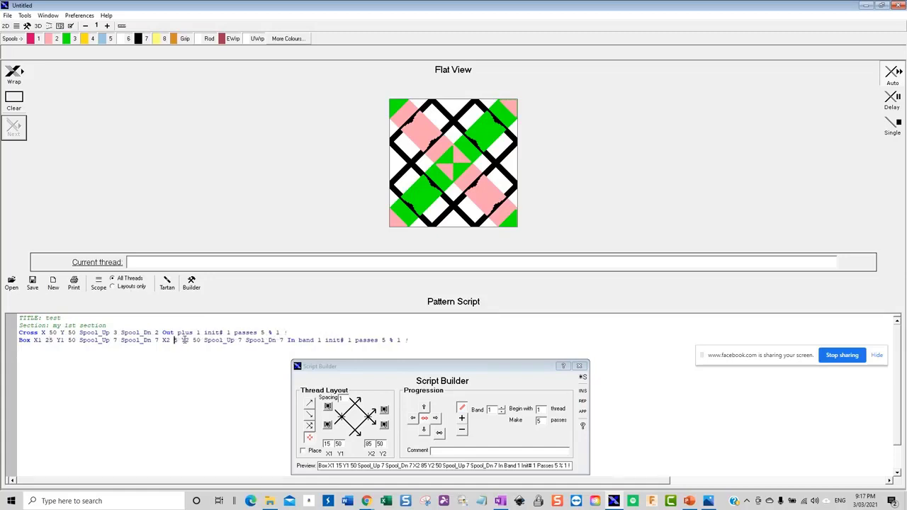
type("75")
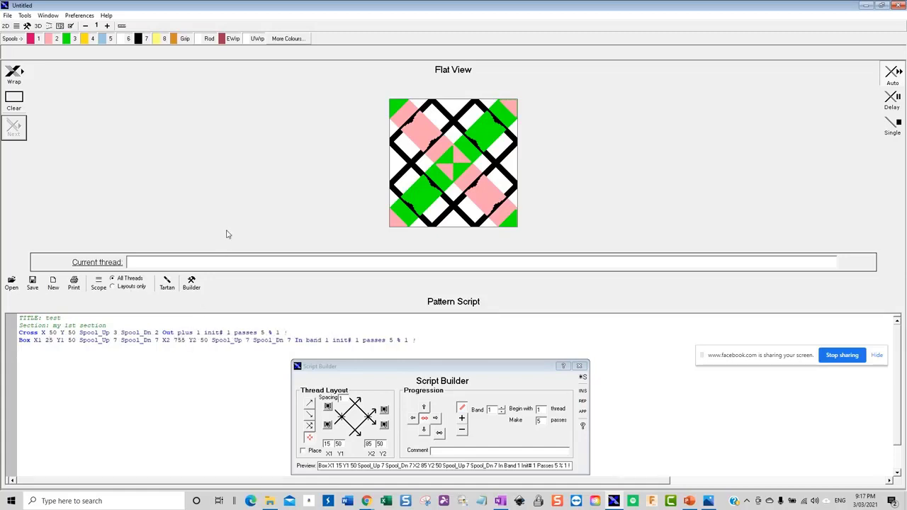
key("Delete")
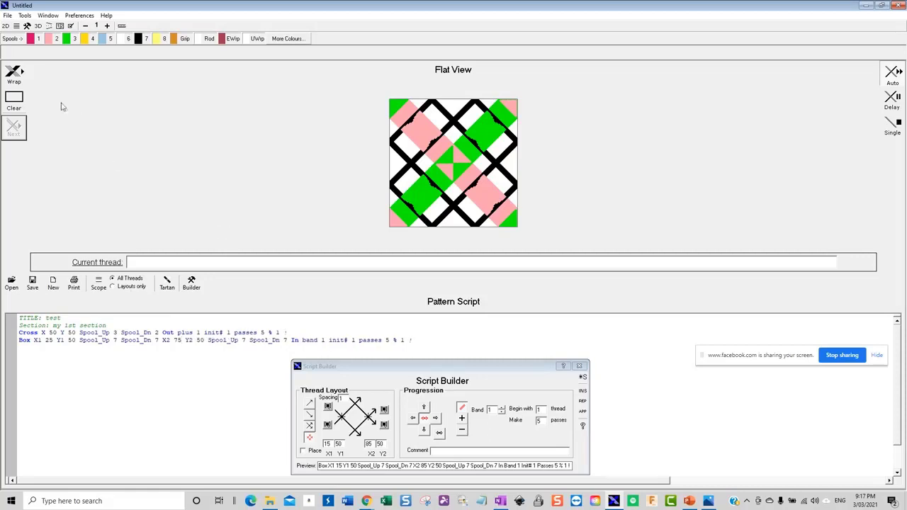
left_click(20, 98)
left_click(19, 78)
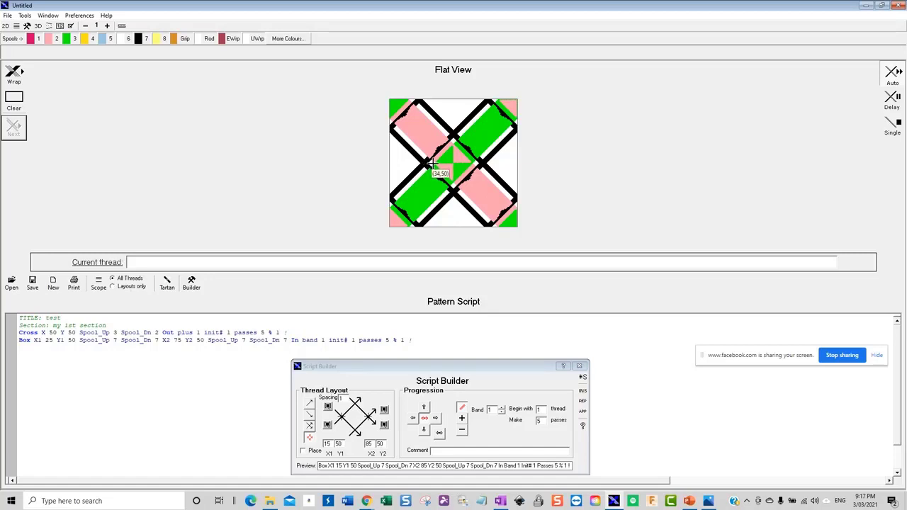
- Edit the Box line in the script to X1 30 and X2 70, and rewrap the cleared Flat View
double_click(49, 341)
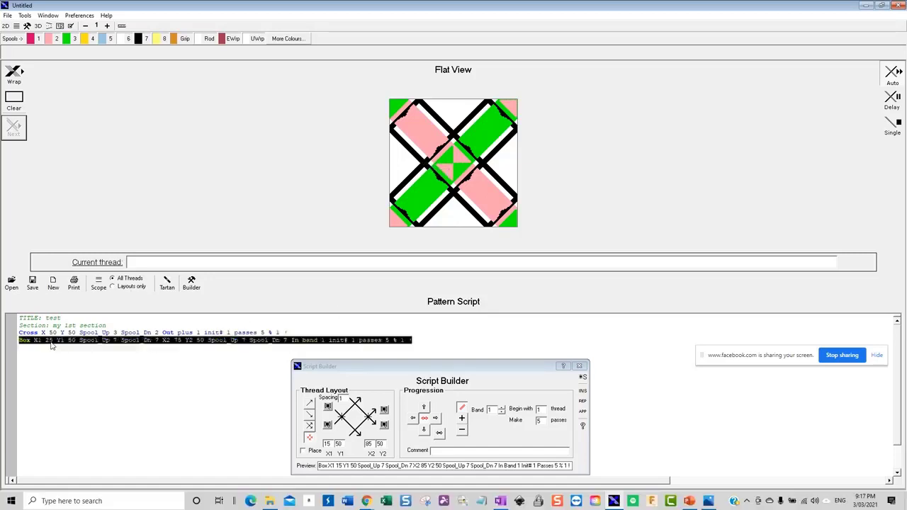
type("30")
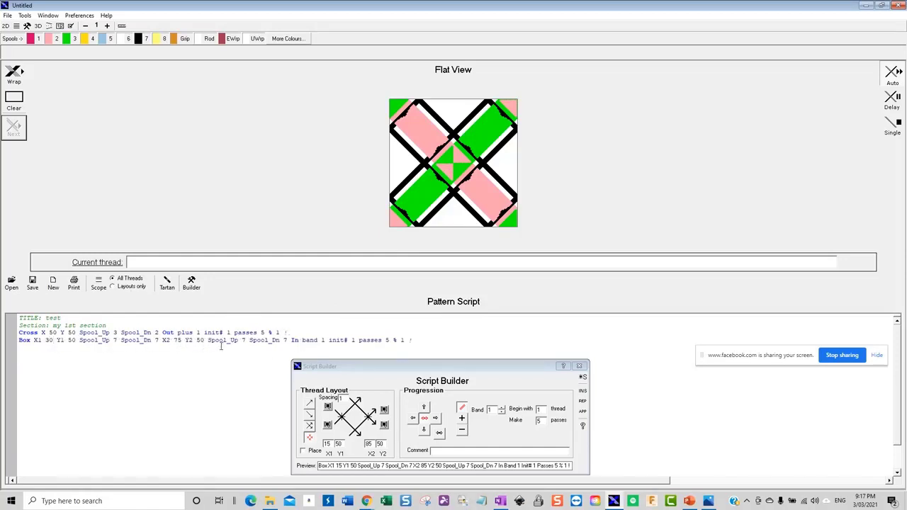
double_click(178, 340)
type("70")
left_click(14, 100)
left_click(14, 74)
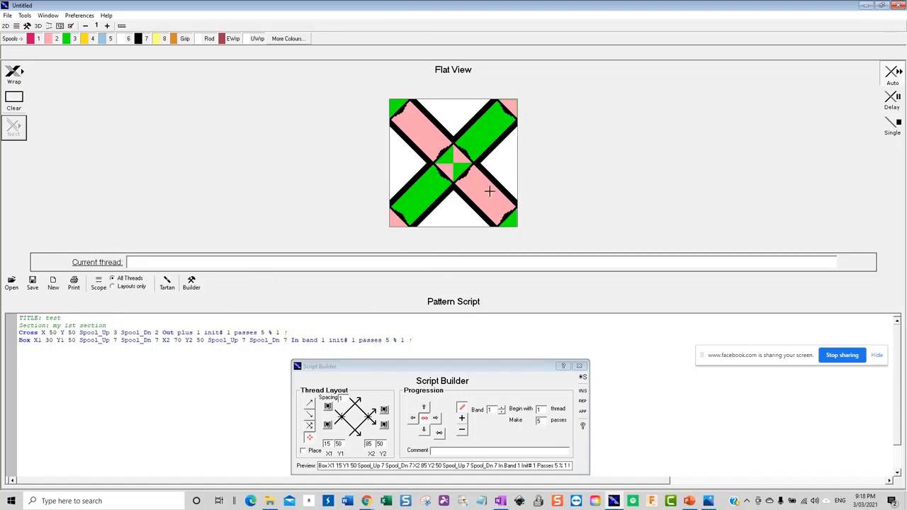
- Increase the number of patterns to 3 and wrap them in the Flat View
left_click(107, 26)
left_click(107, 26)
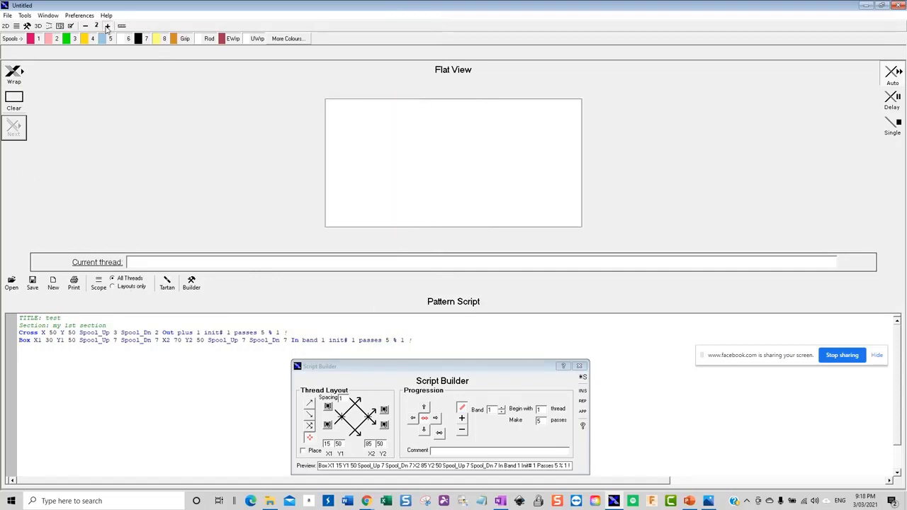
left_click(15, 74)
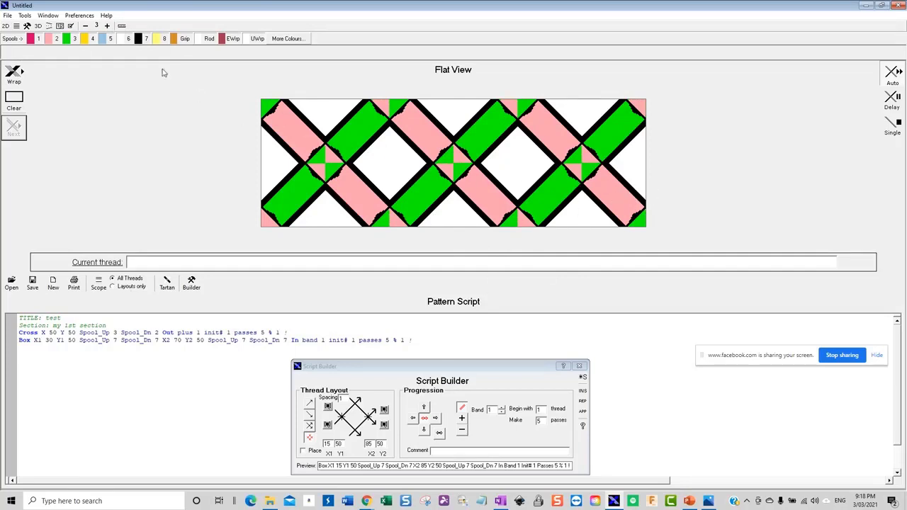
- Close the Script Builder and view the three wrapped patterns on the rod in the 3D View, spun and enlarged
left_click(40, 26)
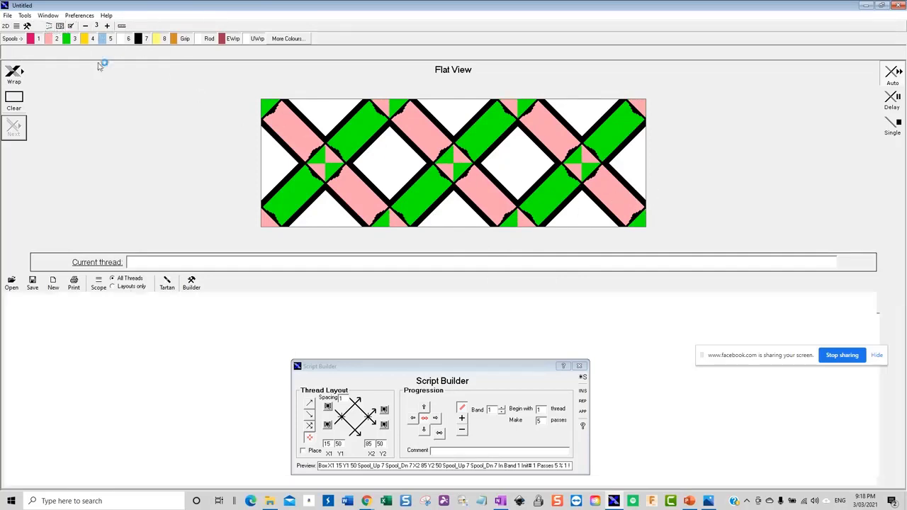
left_click(578, 366)
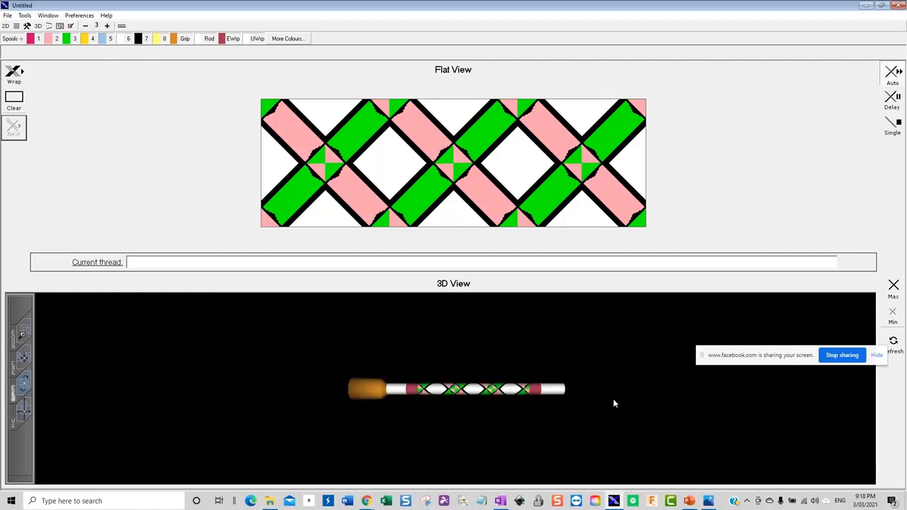
left_click(26, 412)
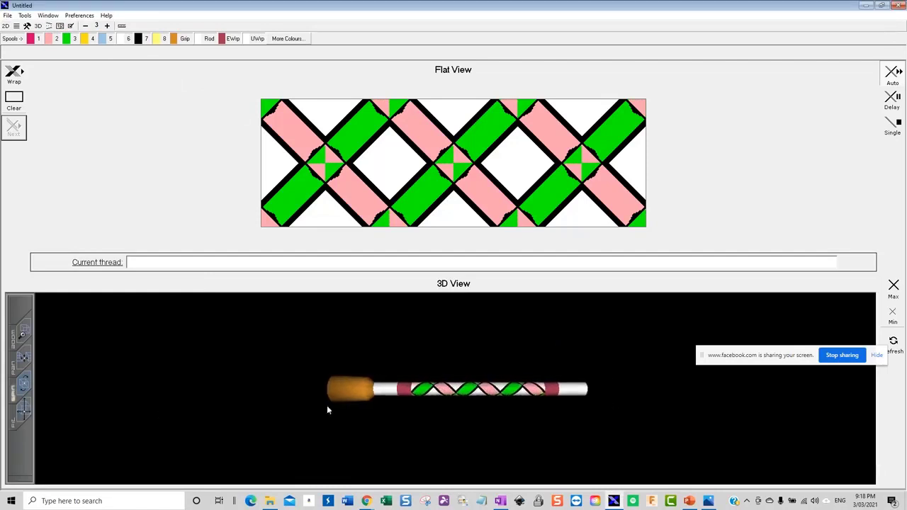
left_click(468, 396)
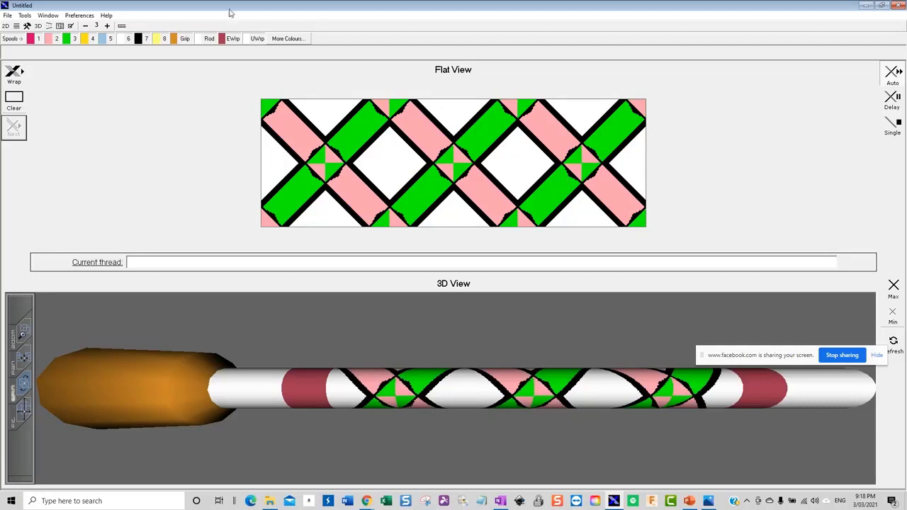
- Show the Taper View and refresh it with butt and tip diameters of 12 mm
left_click(49, 27)
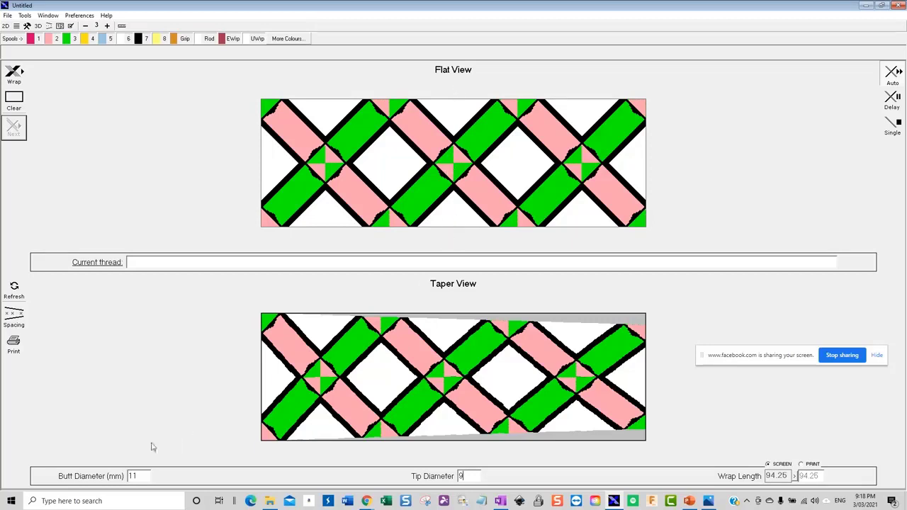
double_click(134, 476)
type("12")
double_click(455, 476)
type("12")
left_click(14, 289)
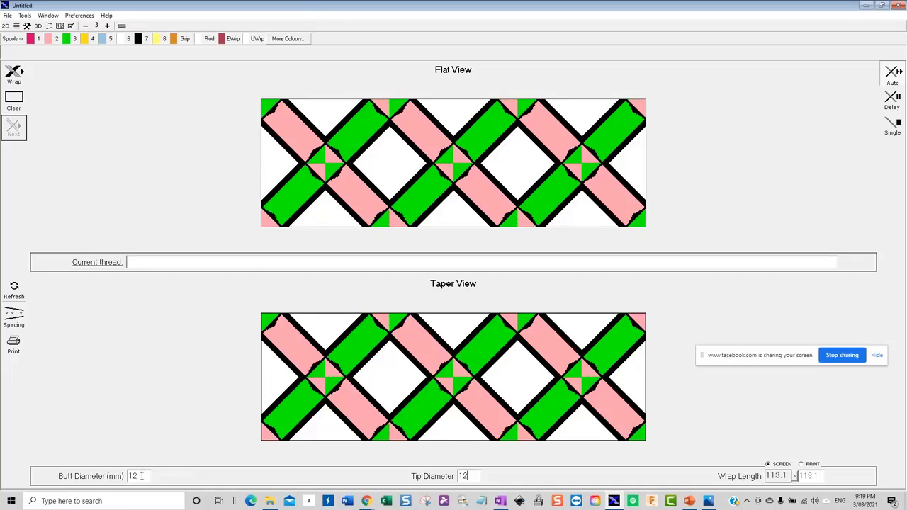
- Set the Taper View's butt diameter to 13 mm and tip diameter to 11 mm
left_click_drag(141, 476, 127, 476)
type("1")
double_click(474, 475)
type("11")
key("Return")
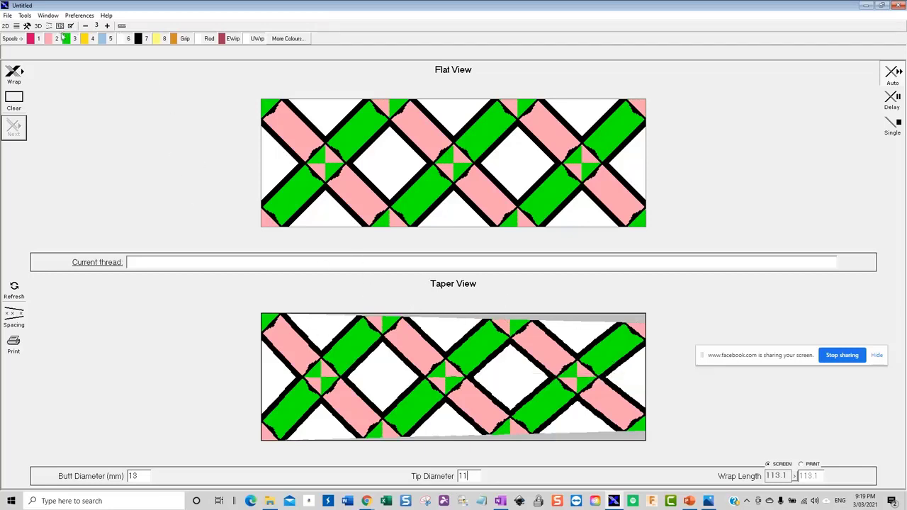
- Draw the Spacing List's axis distances on the Flat View, close the list and return to the Pattern Script
left_click(15, 315)
left_click_drag(246, 123, 208, 278)
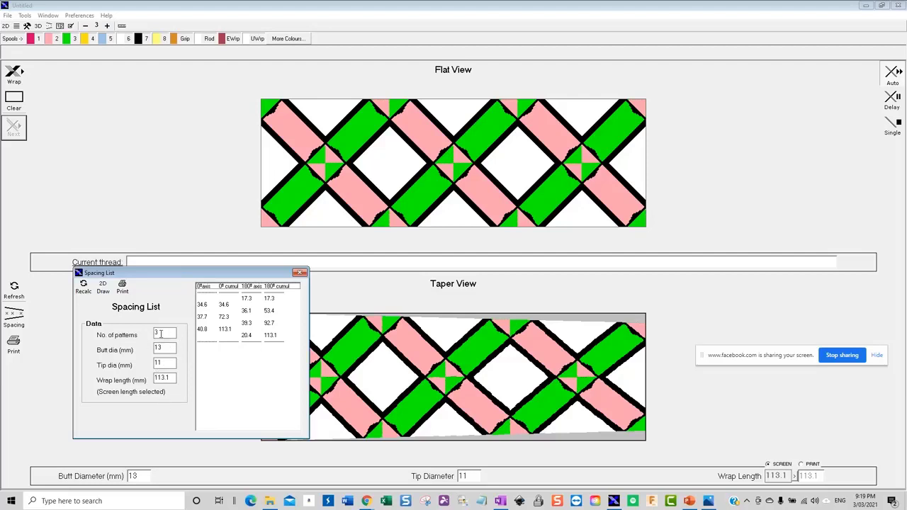
mouse_move(163, 333)
left_mouse_down()
mouse_move(150, 331)
mouse_move(152, 346)
left_mouse_up()
left_click(102, 287)
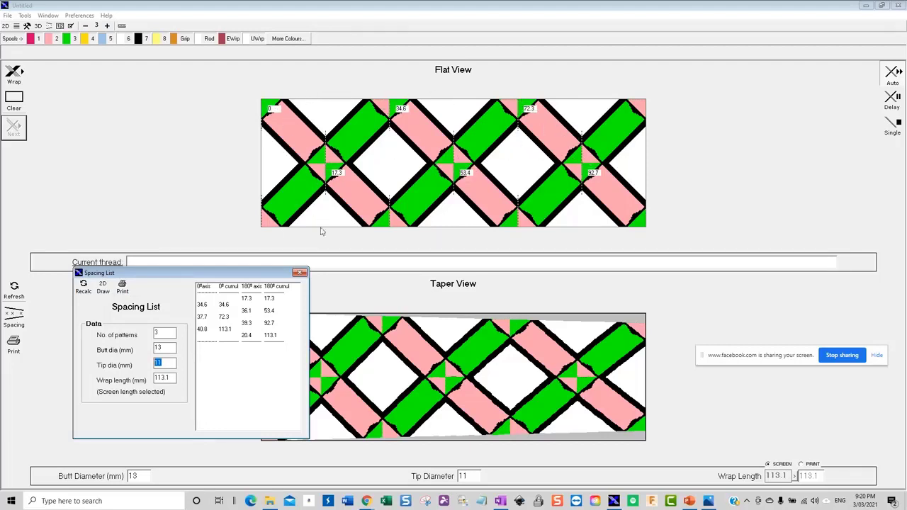
left_click(299, 273)
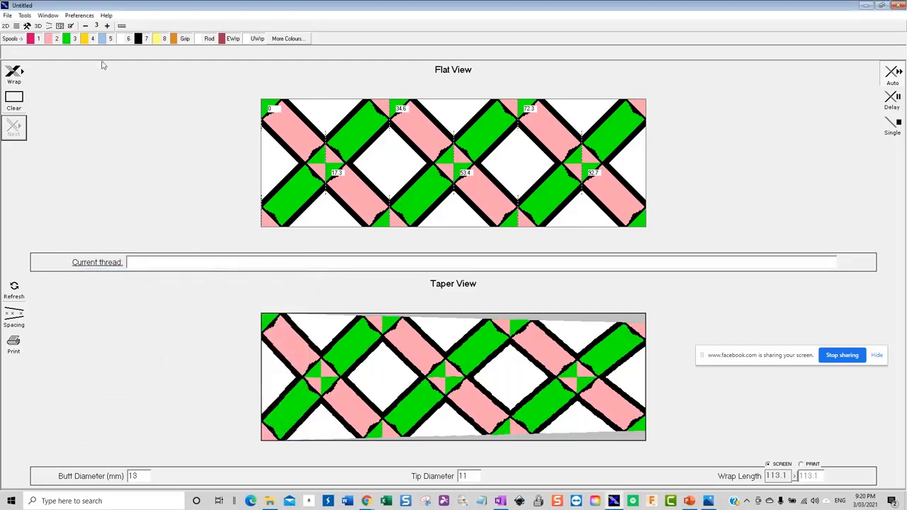
left_click(17, 26)
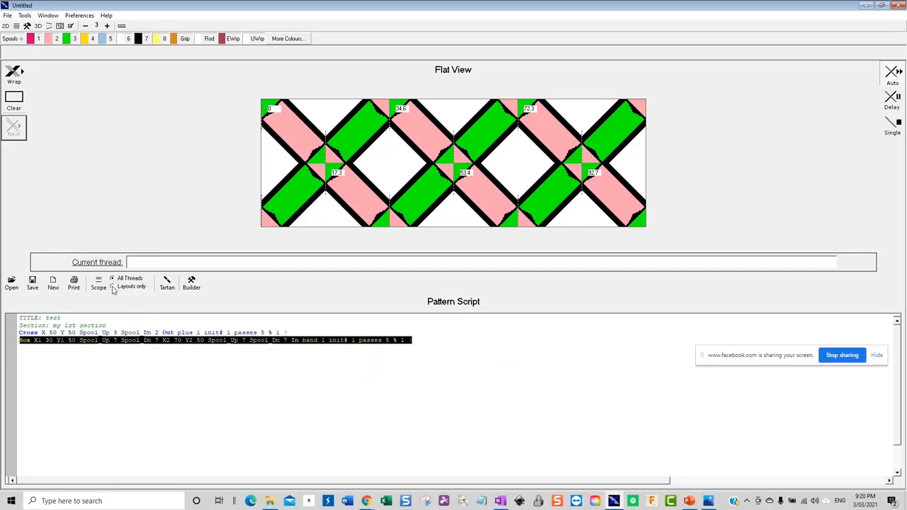
- Clear the Flat View and wrap the pattern again showing only the layout threads, and show it in the Taper View
left_click(114, 287)
left_click(16, 99)
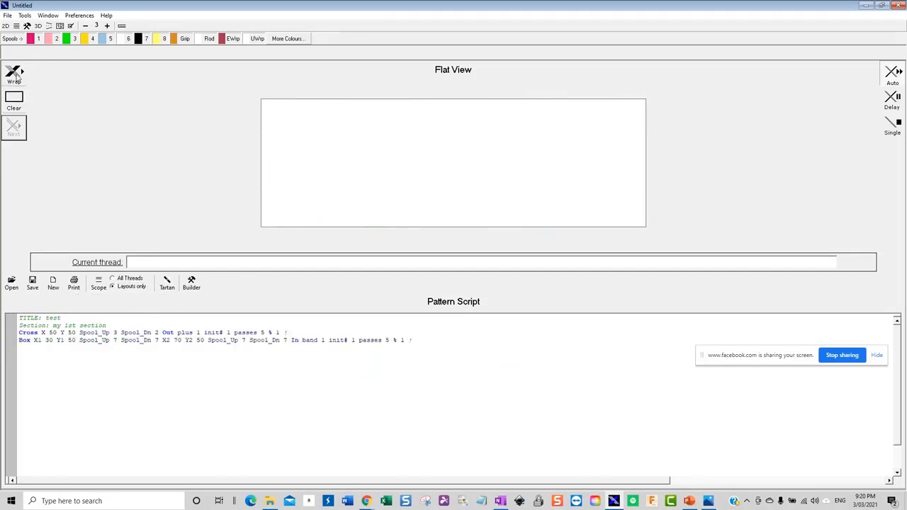
left_click(16, 75)
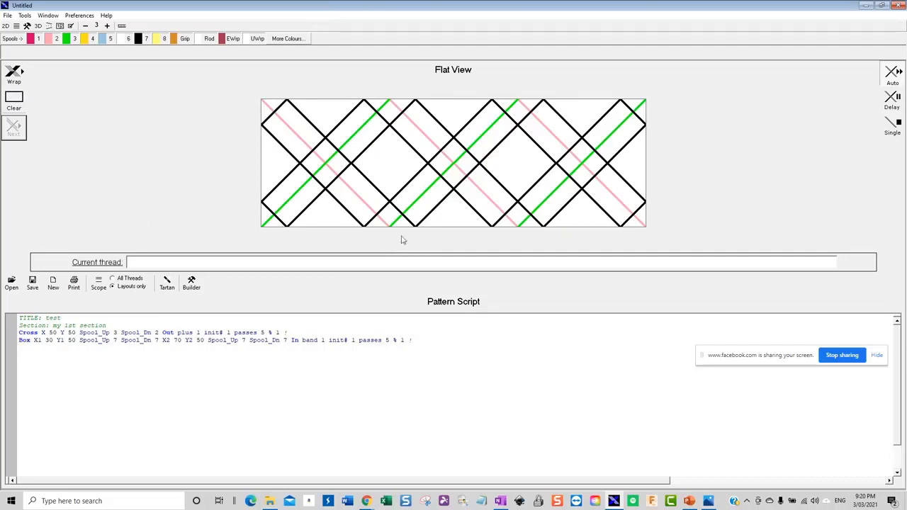
left_click(48, 26)
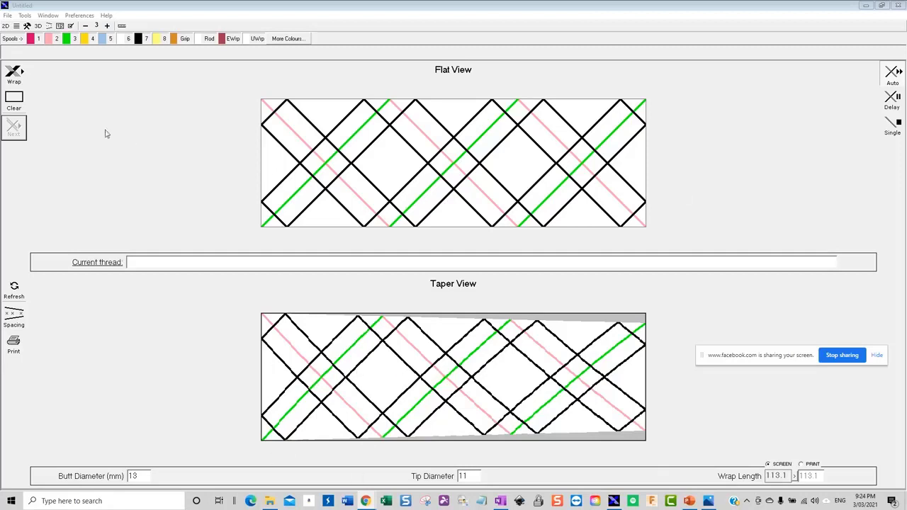
- Return to the Pattern Script and open 1024 - Pinwheel basic.vwx from the 1020 - 1035 Pinwheels pack without saving the current pattern
left_click(20, 33)
left_click(18, 28)
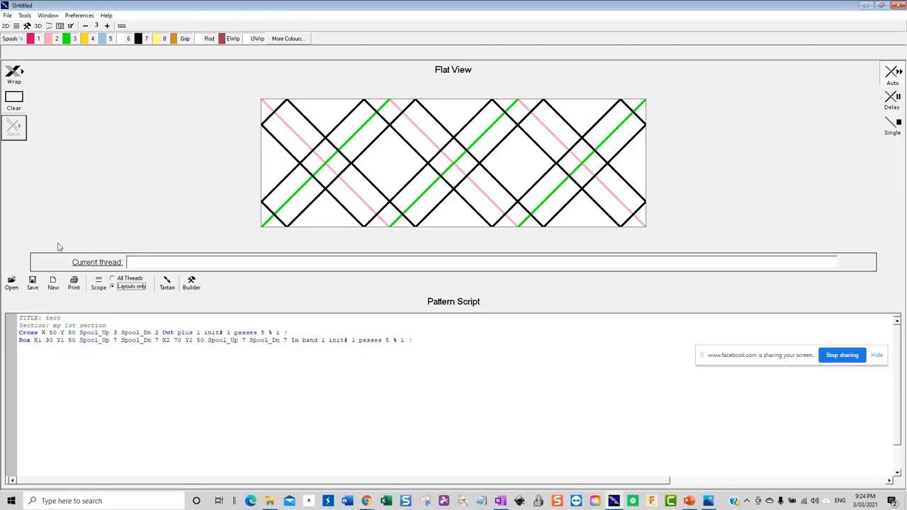
left_click(12, 283)
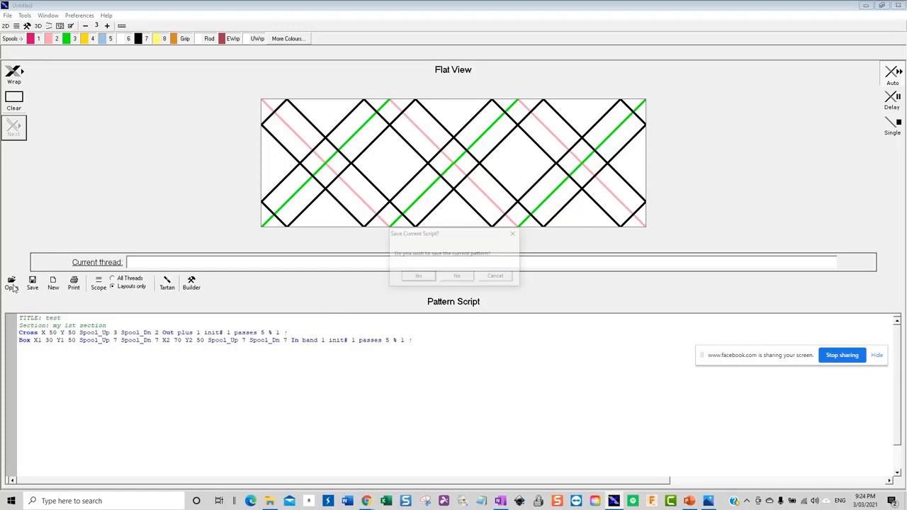
left_click(454, 281)
left_click(460, 278)
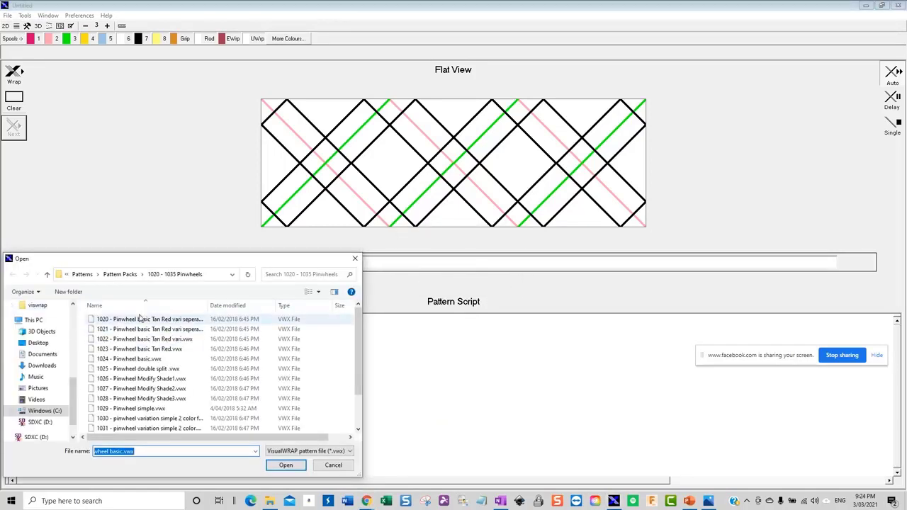
scroll(149, 354, "down", 2)
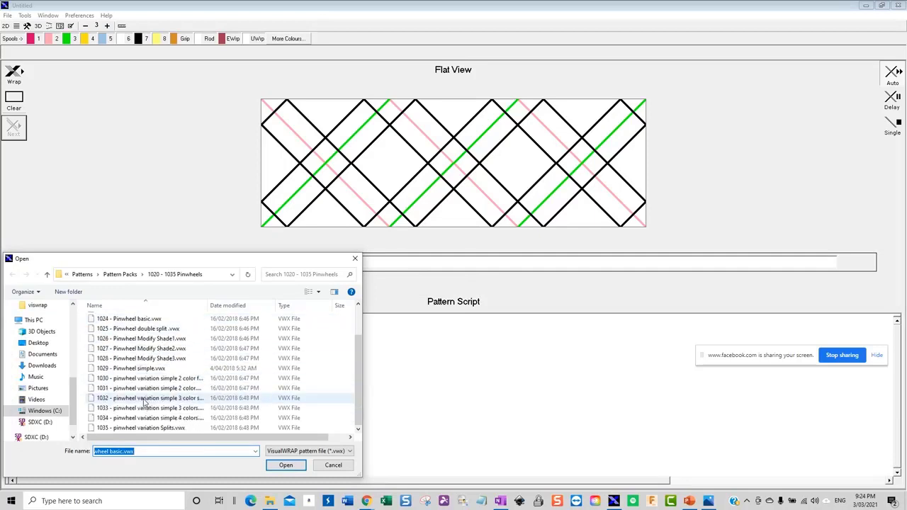
scroll(144, 402, "up", 2)
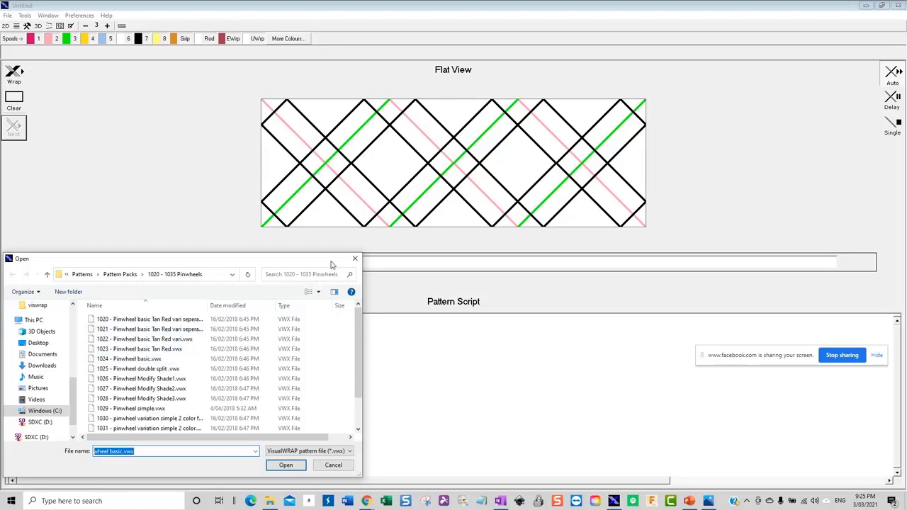
left_click(352, 260)
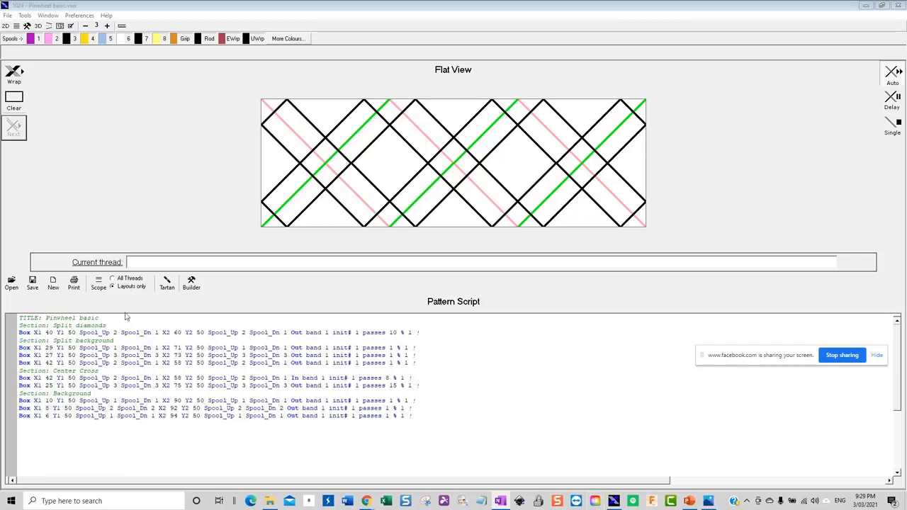
- Show the Taper View and look at its print options, cancelling without printing
left_click(49, 27)
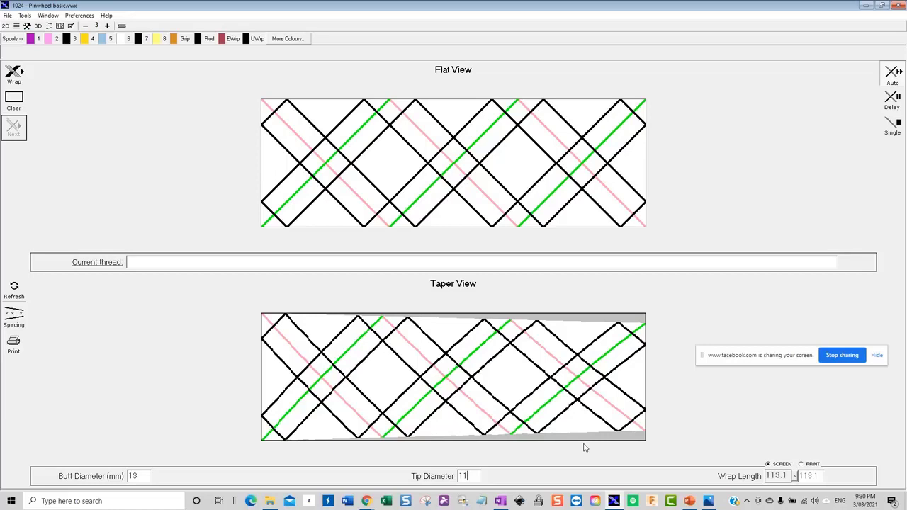
left_click(14, 342)
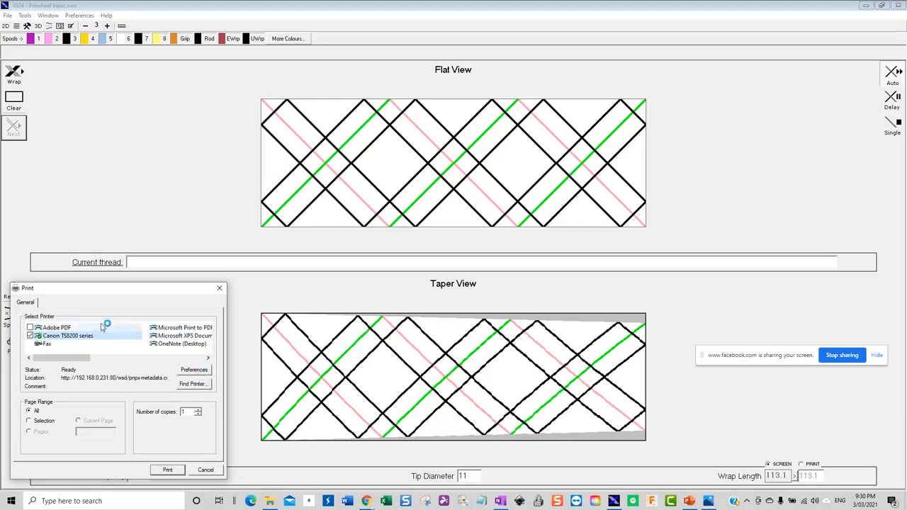
left_click_drag(124, 296, 163, 289)
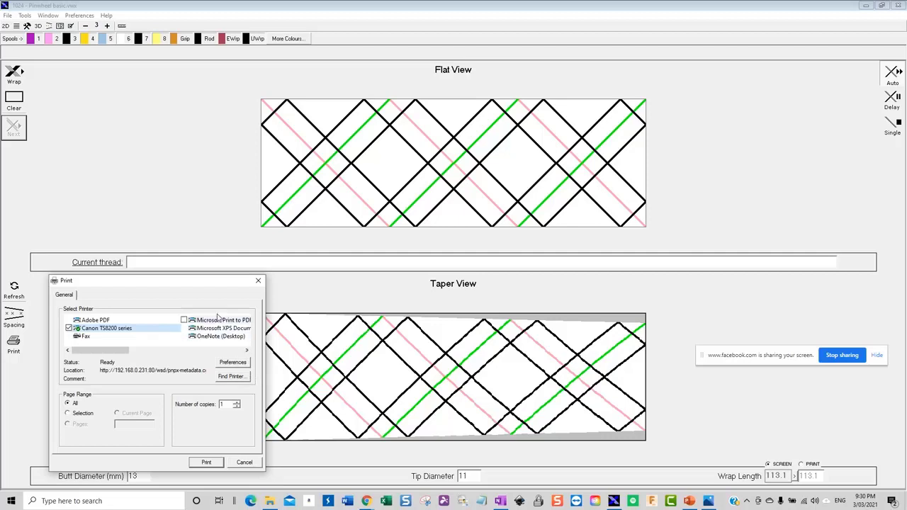
left_click(260, 281)
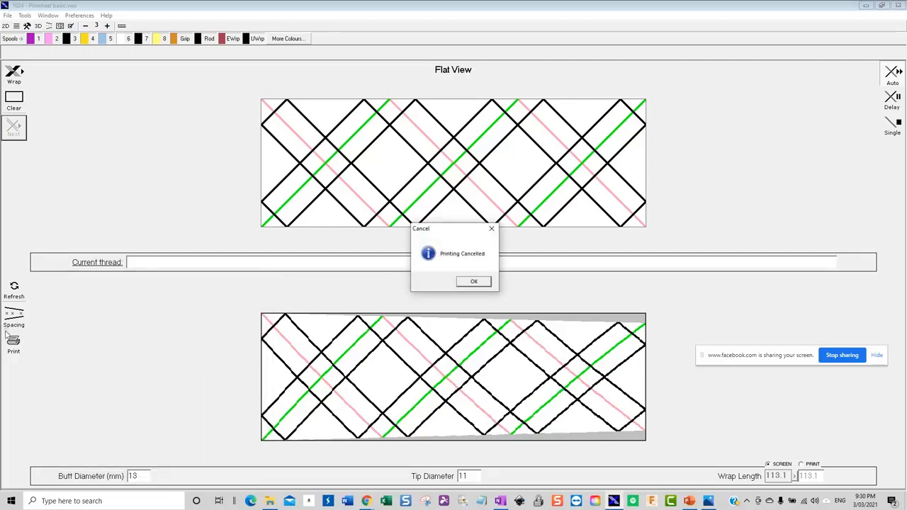
left_click(484, 284)
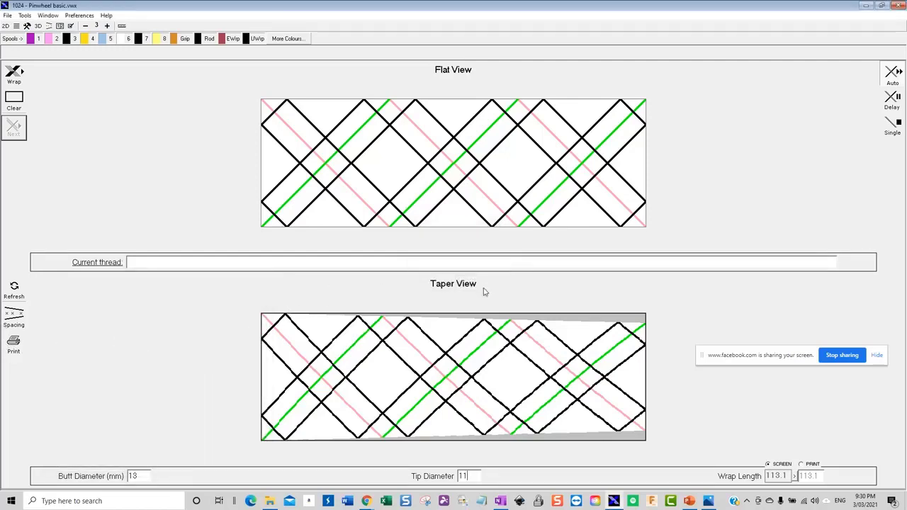